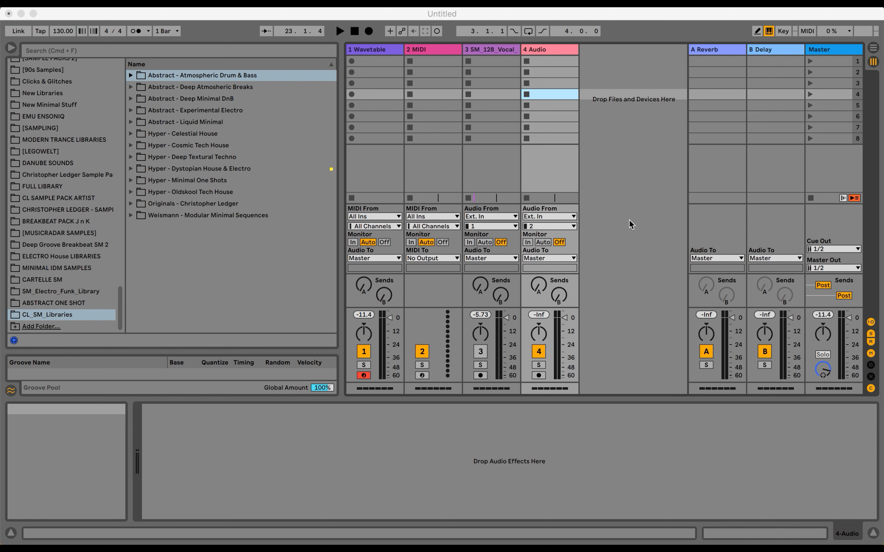
# - Show the Wavetable track's device and set the Osc 1 wave position to 56%
pyautogui.click(367, 53)
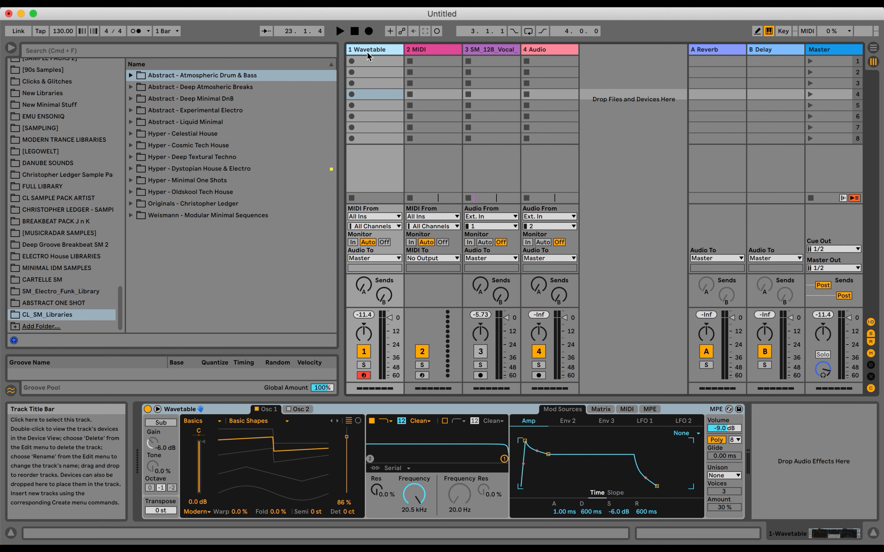
pyautogui.click(346, 412)
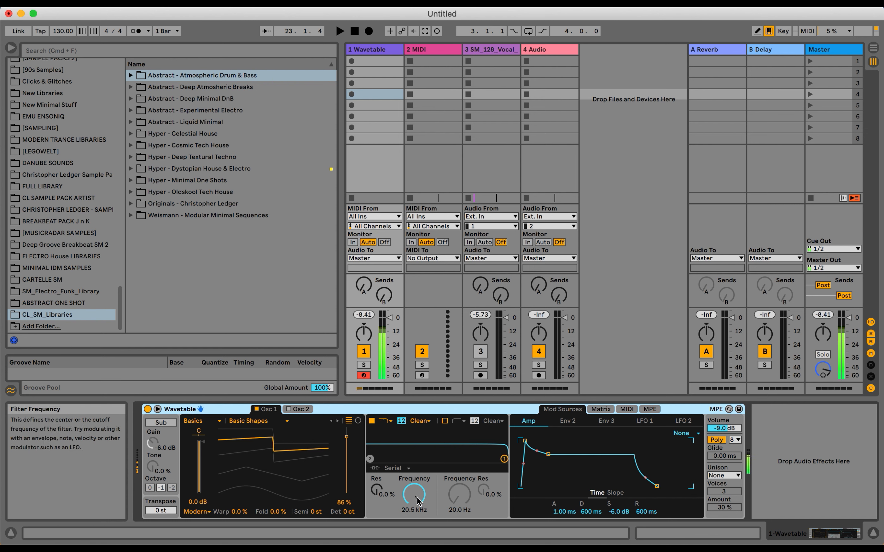
pyautogui.moveTo(347, 436); pyautogui.dragTo(348, 457)
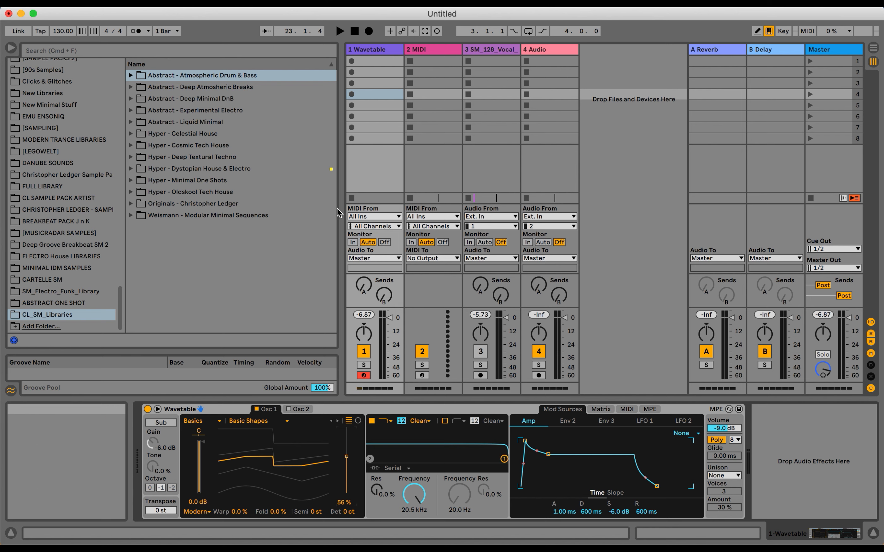
# - Create a one-bar MIDI clip in the Wavetable track's first slot with six short low notes, three at one pitch and three slightly higher
pyautogui.doubleClick(386, 61)
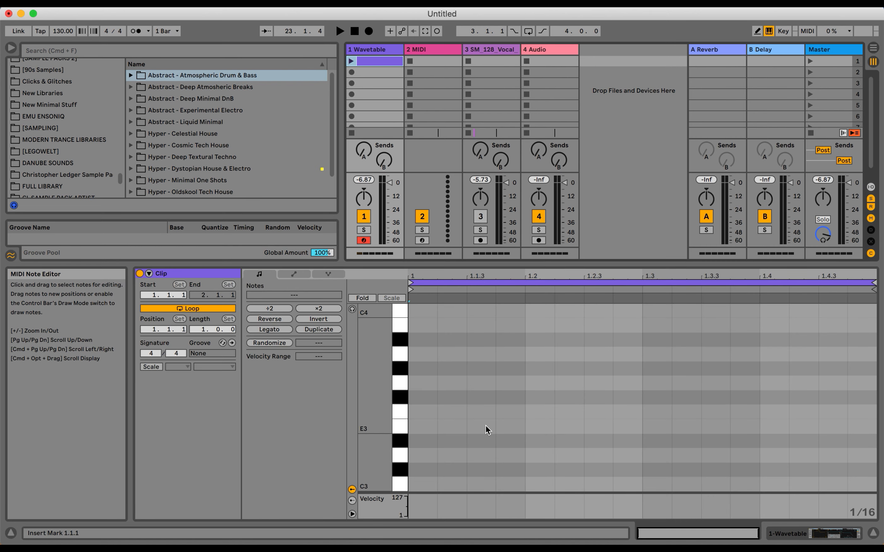
pyautogui.scroll(-5, 486, 426)
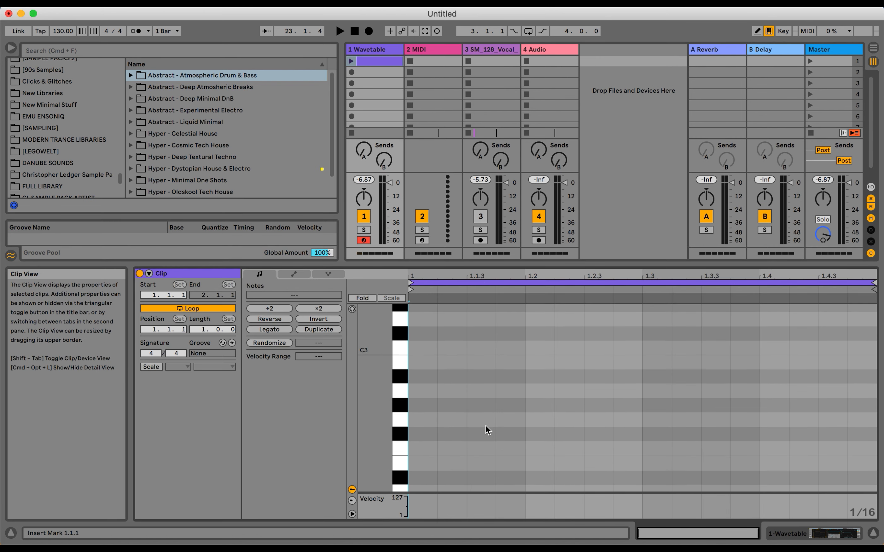
pyautogui.scroll(-5, 486, 426)
pyautogui.scroll(-5, 486, 425)
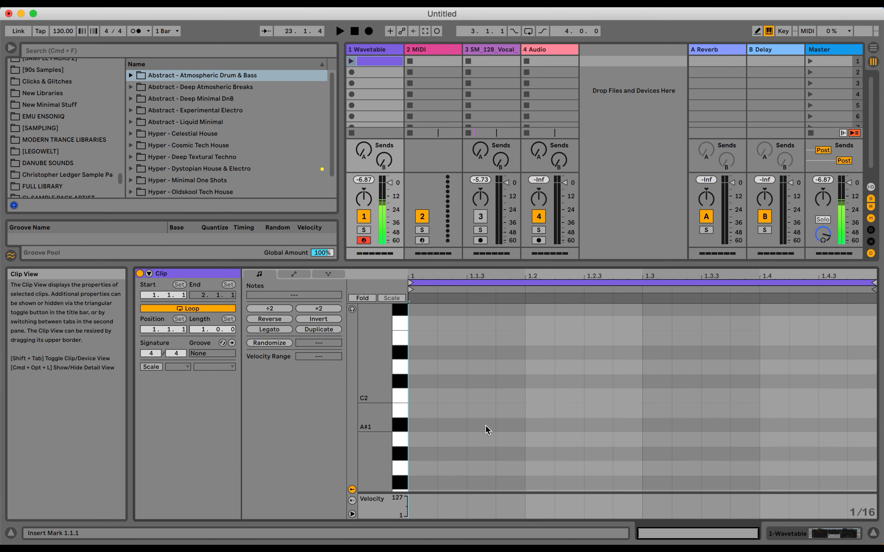
pyautogui.scroll(3, 485, 425)
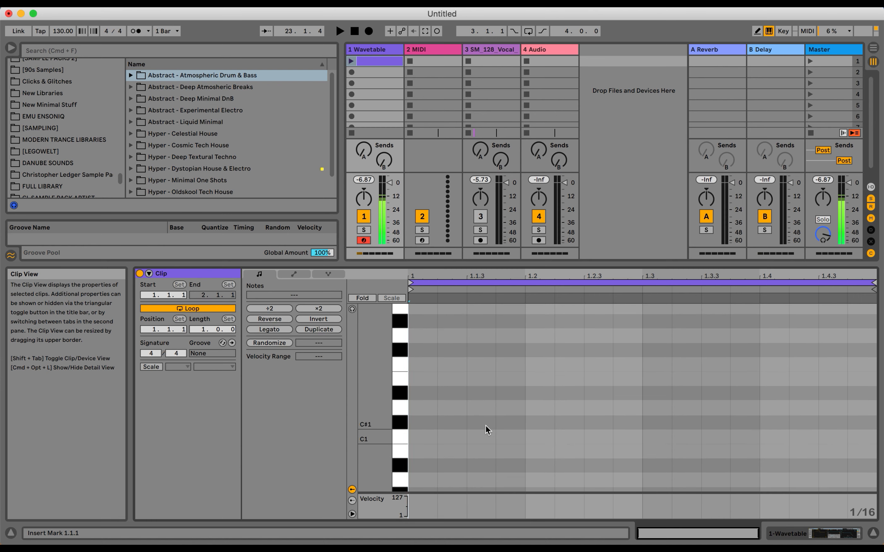
pyautogui.click(452, 379)
pyautogui.click(510, 379)
pyautogui.click(598, 378)
pyautogui.click(685, 364)
pyautogui.click(744, 364)
pyautogui.click(832, 364)
# - Return to the Wavetable device and audition the new MIDI clip, stopping playback after a short listen
pyautogui.hotkey('shift', 'Tab')
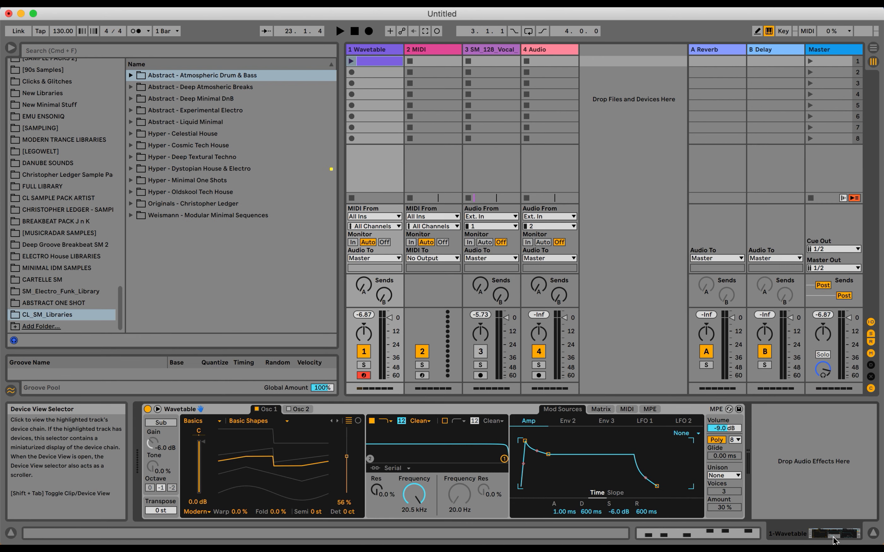
pyautogui.click(350, 61)
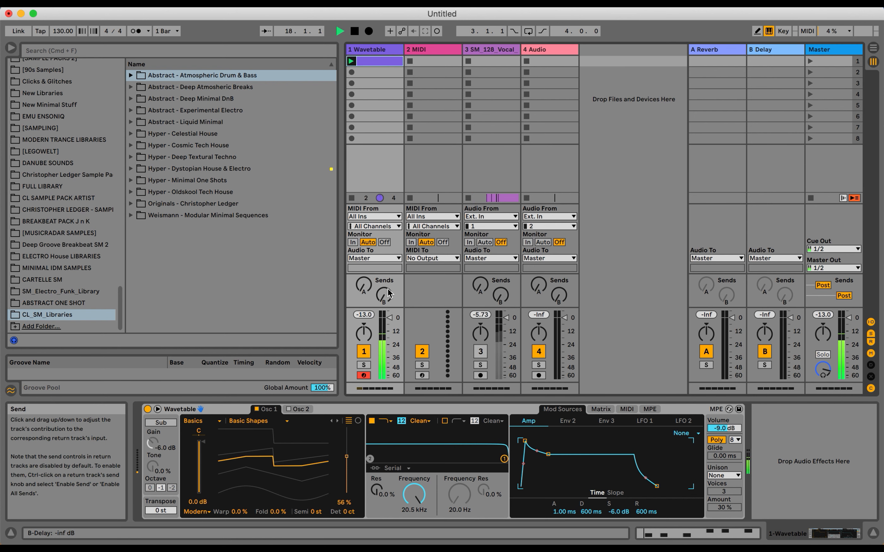
pyautogui.press('space')
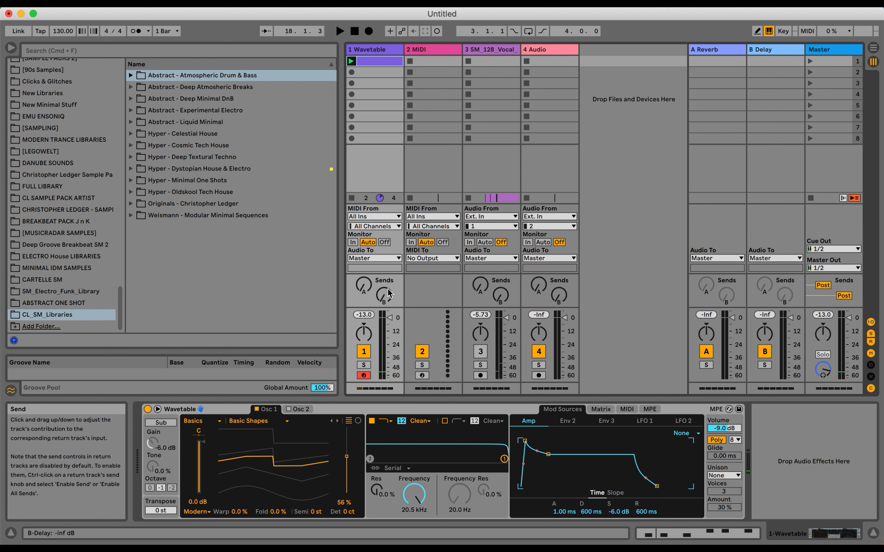
# - Load the FOF wavetable from the Formant category into Osc 1 during playback, with the wave position at 7.5%
pyautogui.click(197, 421)
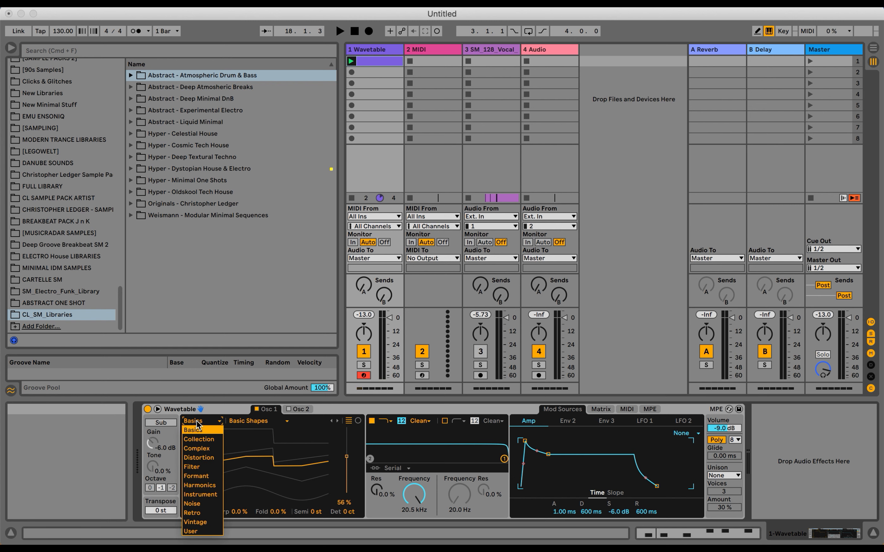
pyautogui.click(207, 477)
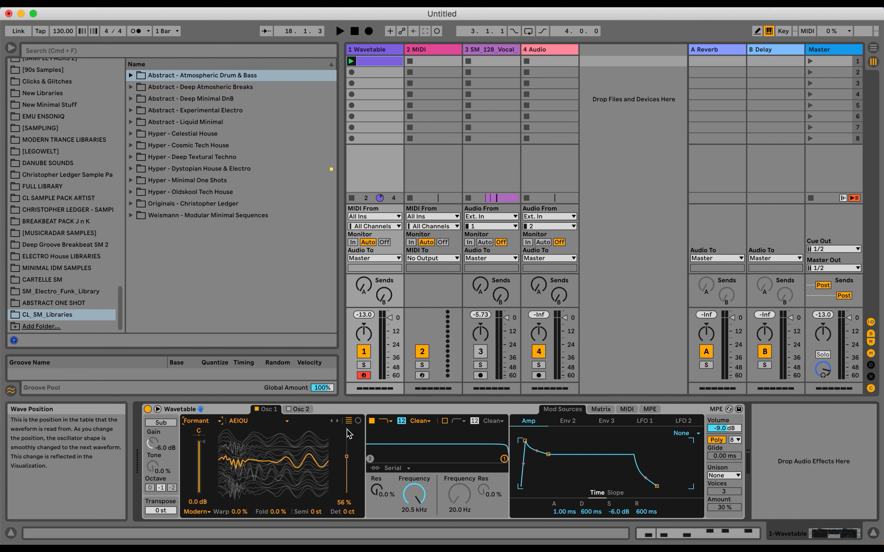
pyautogui.press('space')
pyautogui.moveTo(346, 455); pyautogui.dragTo(347, 488)
pyautogui.click(337, 421)
pyautogui.click(336, 420)
pyautogui.press('space')
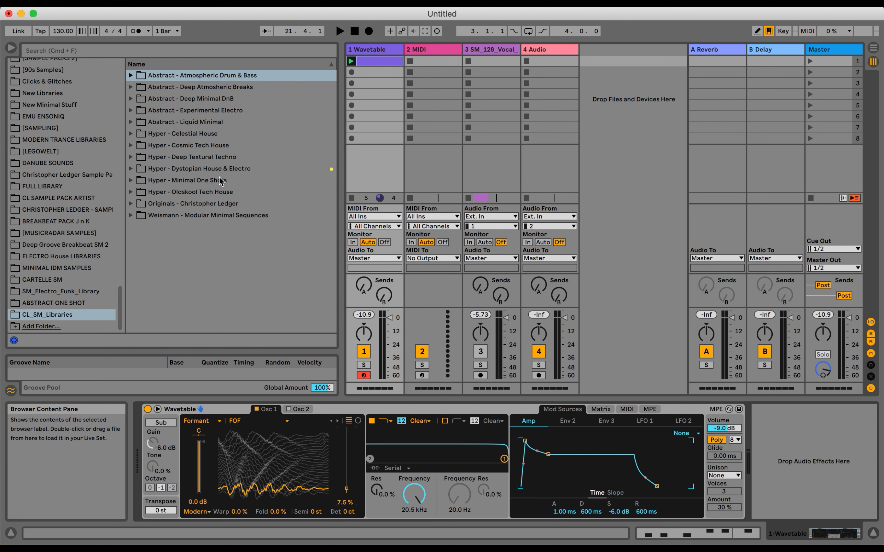
# - Search the sample library for VOCAL and preview vocal.wav in Hyper - Minimal One Shots, Loop, 125 punchy deep
pyautogui.click(181, 52)
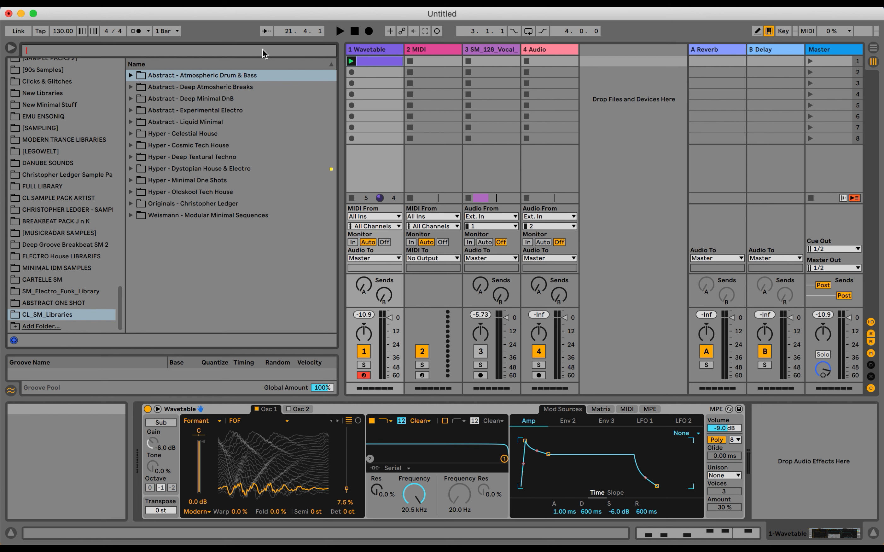
pyautogui.write('VOCAL')
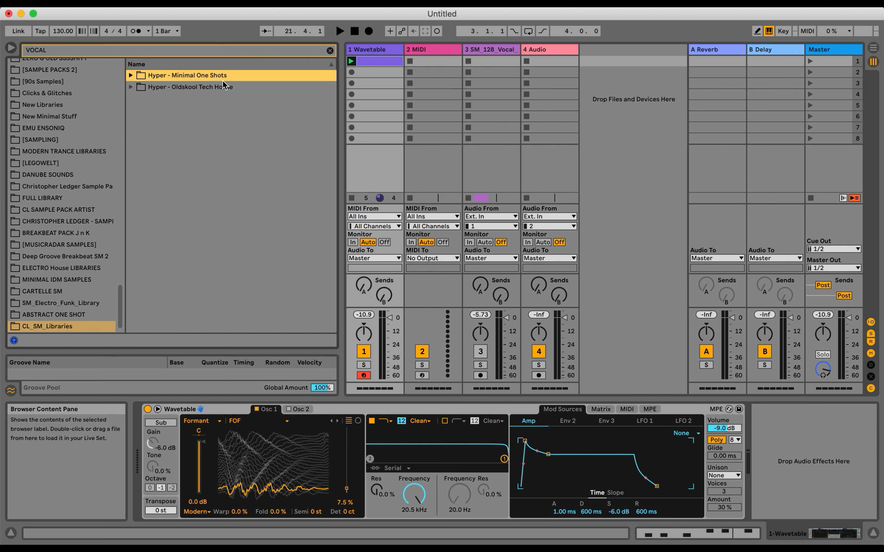
pyautogui.press('Right')
pyautogui.press('Down')
pyautogui.press('Right')
pyautogui.press('Down')
pyautogui.press('Right')
pyautogui.press('Down')
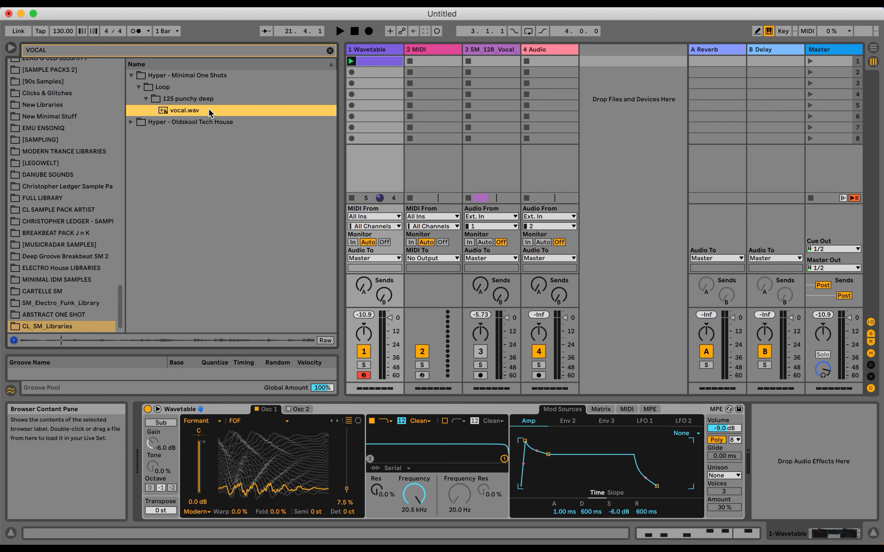
# - Add vocal.wav to a new audio track and solo that track in the Arrangement
pyautogui.moveTo(208, 109); pyautogui.dragTo(414, 330)
pyautogui.press('Tab')
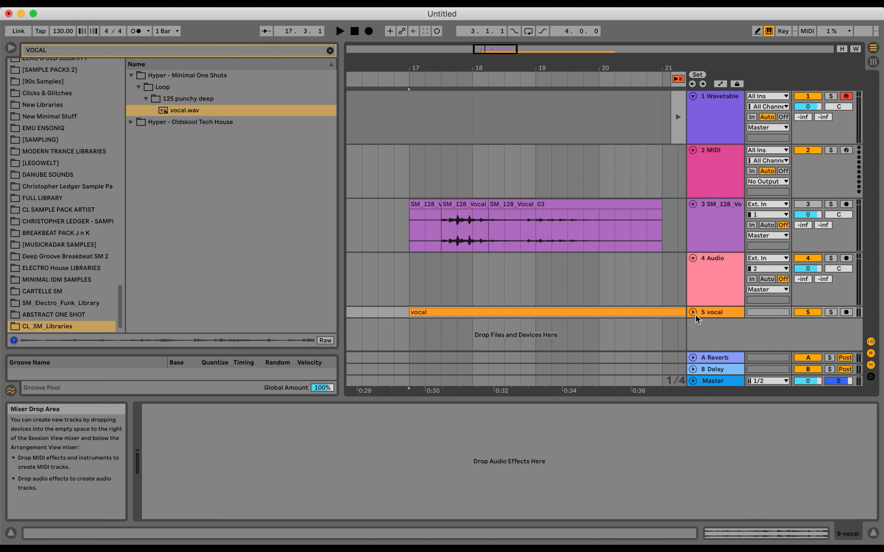
pyautogui.hscroll(5, 517, 329)
pyautogui.scroll(-2, 517, 329)
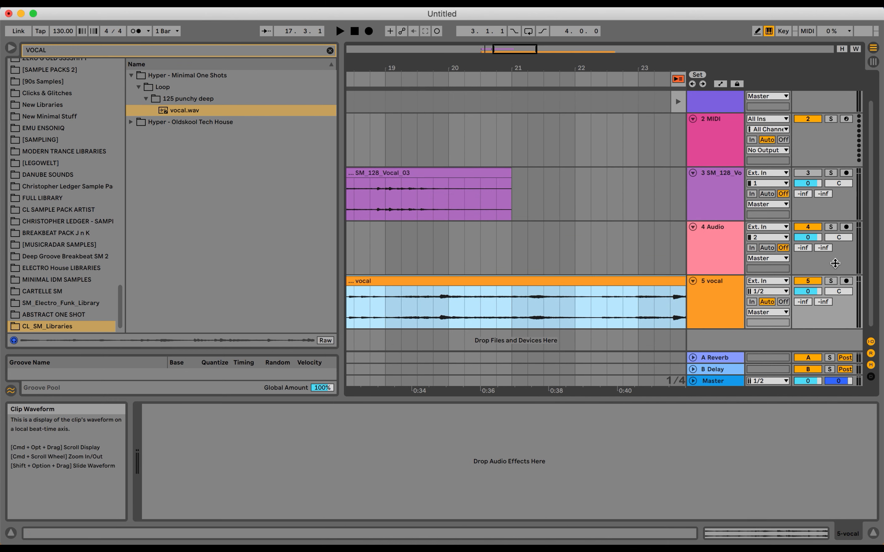
pyautogui.click(832, 281)
pyautogui.hscroll(-5, 466, 278)
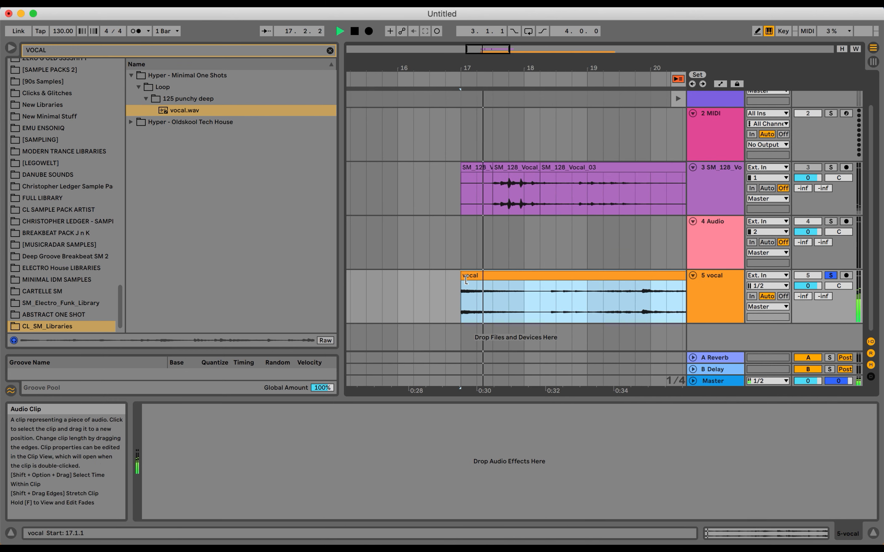
# - Split the vocal clip at bar 18 and consolidate its first bar into a separate clip
pyautogui.click(522, 308)
pyautogui.press('super+e')
pyautogui.click(500, 279)
pyautogui.press('super+j')
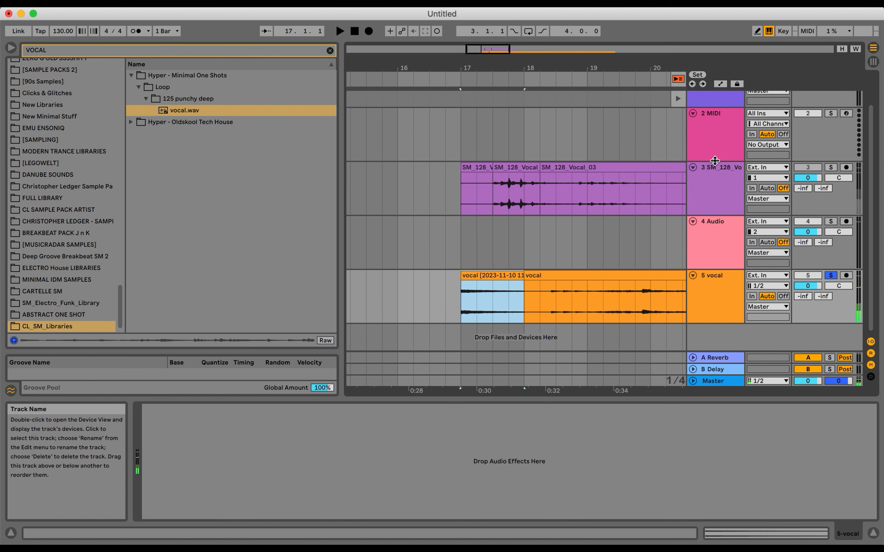
# - Load the consolidated one-bar vocal clip into Osc 1 of the Wavetable track as a user wavetable
pyautogui.click(709, 142)
pyautogui.scroll(2, 709, 142)
pyautogui.click(709, 118)
pyautogui.scroll(-2, 587, 253)
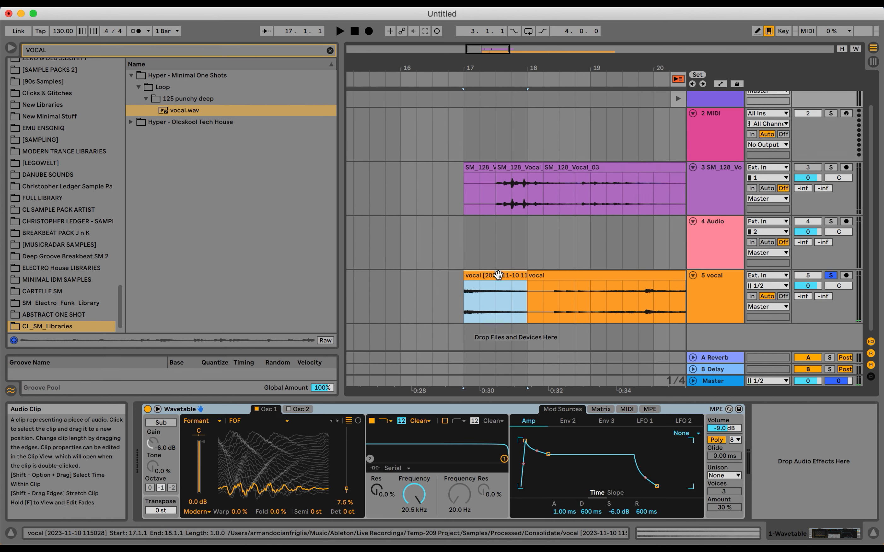
pyautogui.moveTo(497, 276); pyautogui.dragTo(278, 453)
pyautogui.scroll(2, 587, 183)
pyautogui.hscroll(1, 588, 182)
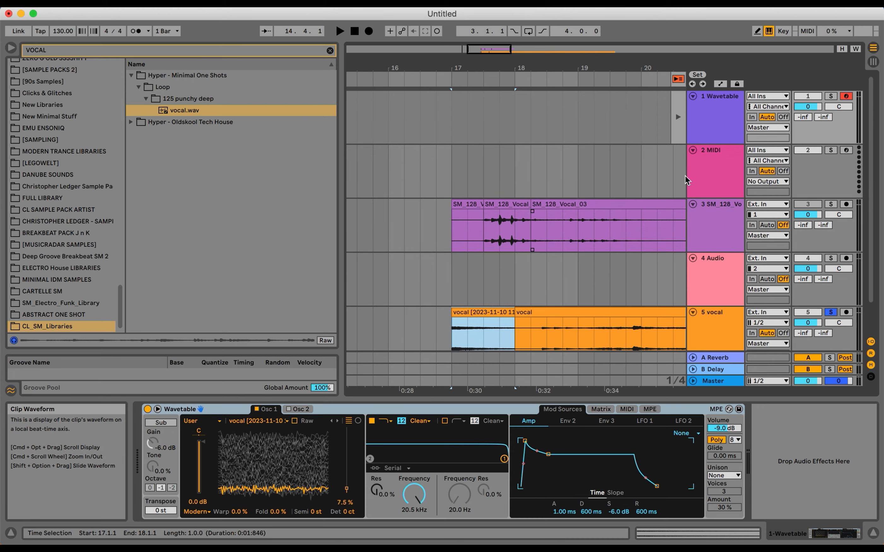
# - Solo the Wavetable track and raise the Osc 1 wave position to 20%
pyautogui.click(739, 130)
pyautogui.click(830, 96)
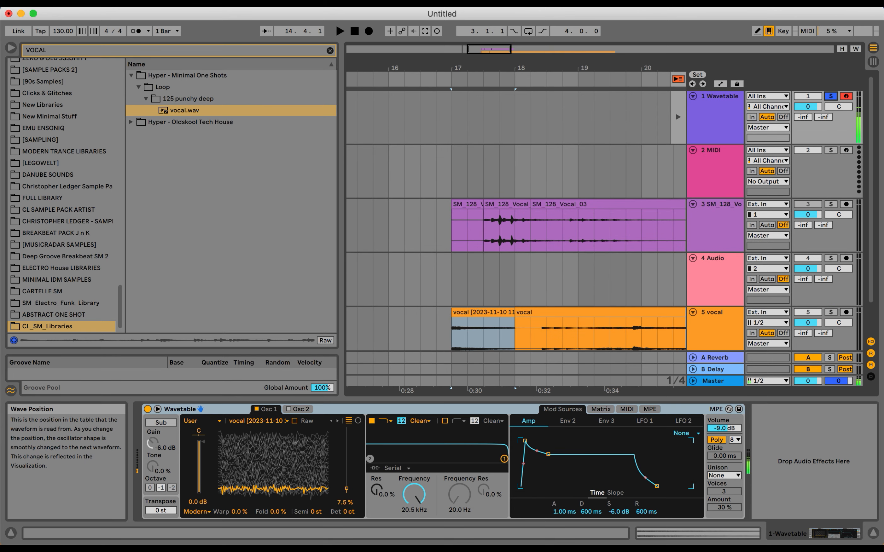
pyautogui.moveTo(346, 489)
pyautogui.mouseDown()
pyautogui.moveTo(346, 440)
pyautogui.moveTo(346, 483)
pyautogui.mouseUp()
# - Consolidate the vocal section from 17.1.1 to 17.1.3 into its own short clip
pyautogui.scroll(-2, 513, 323)
pyautogui.hscroll(1, 513, 323)
pyautogui.click(439, 298)
pyautogui.press('+')
pyautogui.press('+')
pyautogui.press('+')
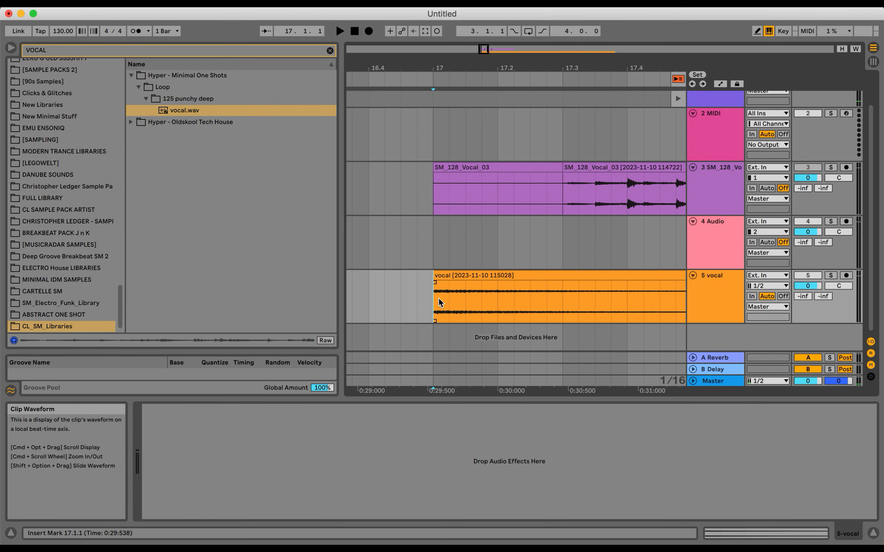
pyautogui.moveTo(439, 298); pyautogui.dragTo(471, 299)
pyautogui.press('super+j')
# - Load the short vocal clip into Wavetable's Osc 1 and set the wave position to 79%
pyautogui.scroll(2, 707, 131)
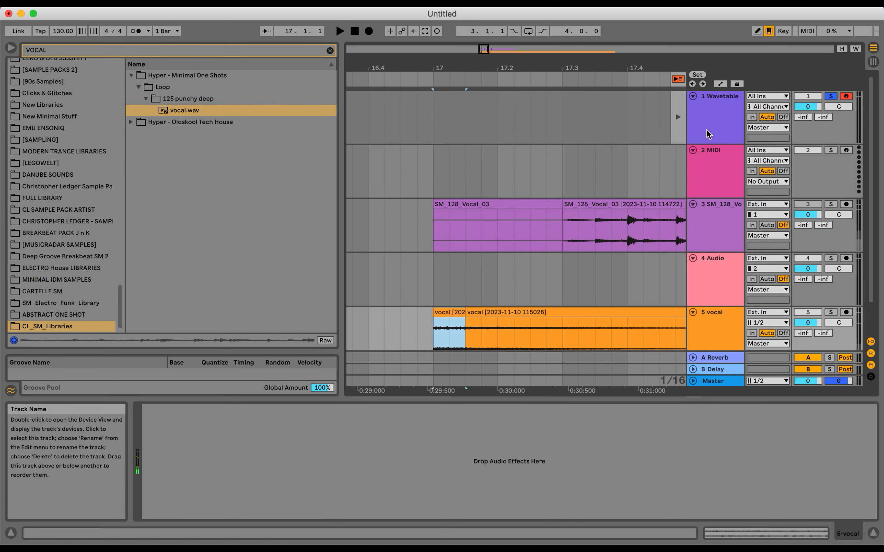
pyautogui.click(708, 118)
pyautogui.moveTo(439, 313); pyautogui.dragTo(309, 445)
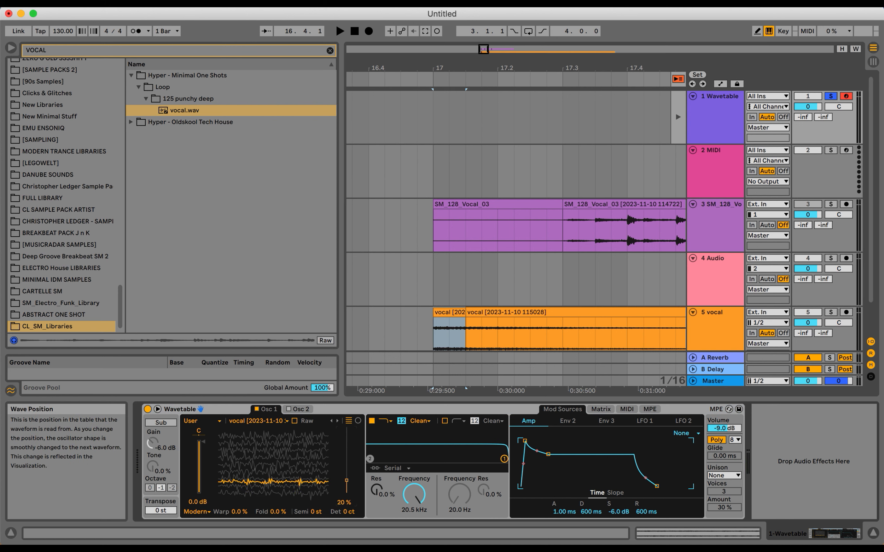
pyautogui.moveTo(347, 484); pyautogui.dragTo(347, 442)
# - Line up two more short vocal slices directly after the first one at bar 17, and clear the audio between 17.2.3 and 17.3
pyautogui.scroll(-3, 528, 315)
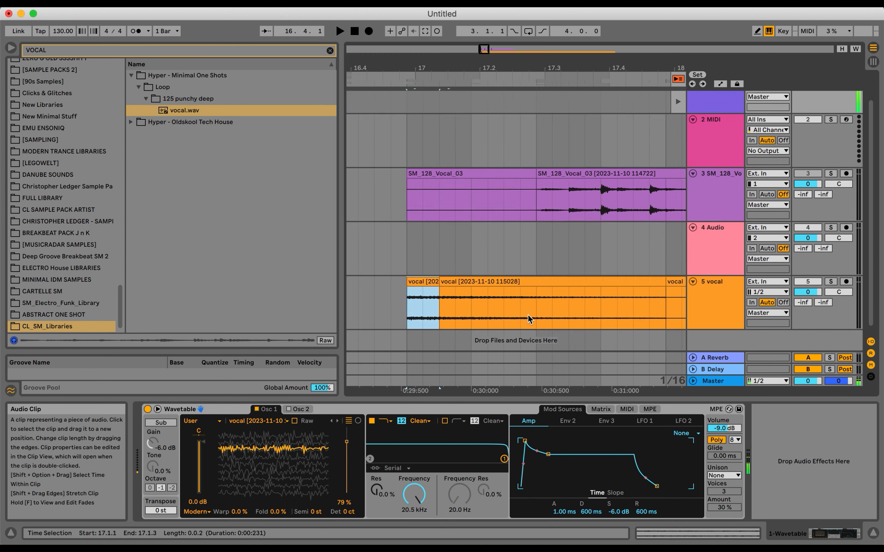
pyautogui.scroll(-5, 528, 315)
pyautogui.moveTo(527, 314); pyautogui.dragTo(391, 276)
pyautogui.moveTo(582, 293); pyautogui.dragTo(422, 295)
pyautogui.click(403, 296)
pyautogui.scroll(3, 403, 296)
pyautogui.scroll(3, 403, 295)
pyautogui.hscroll(-2, 403, 295)
pyautogui.press('Delete')
# - Solo the vocal track and audition the sequence of slices from bar 17
pyautogui.click(356, 299)
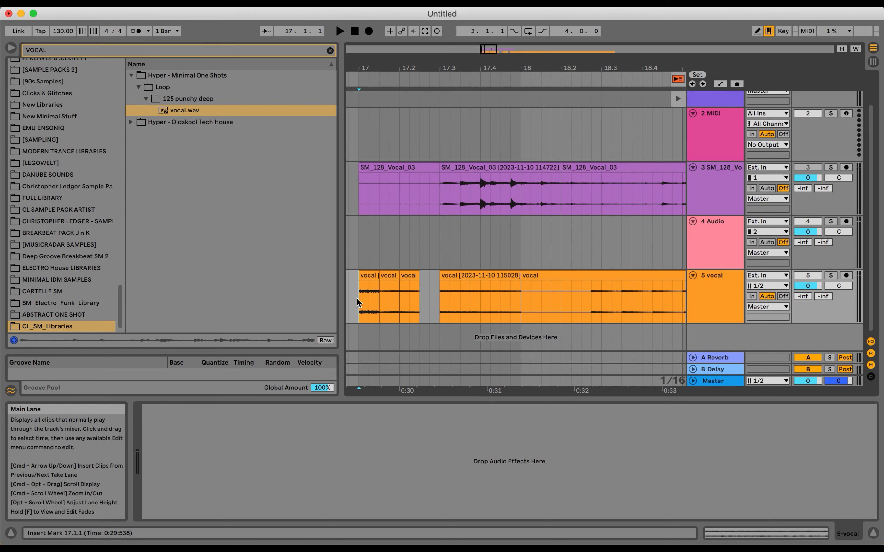
pyautogui.click(830, 276)
pyautogui.press('space')
pyautogui.press('space')
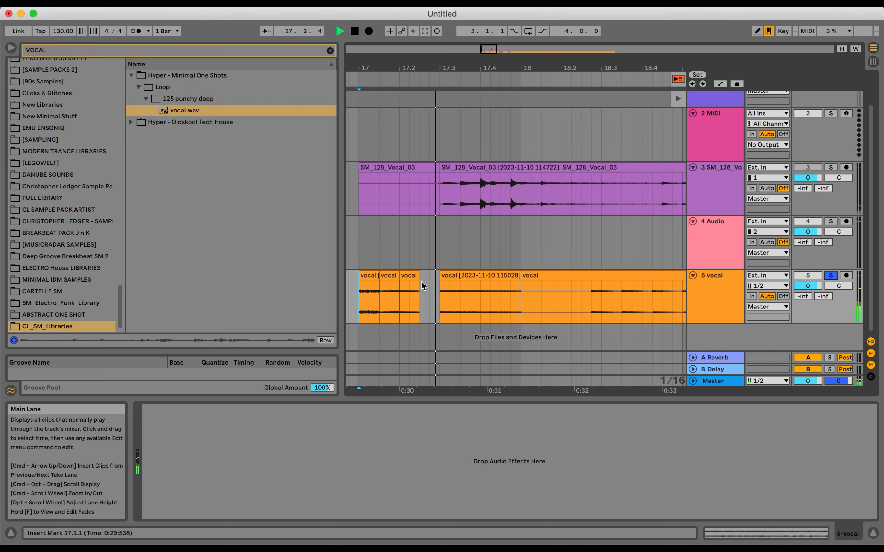
# - Consolidate the three vocal slices from 17.1.1 to 17.2.3 into one clip
pyautogui.click(408, 276)
pyautogui.keyDown('shift'); pyautogui.click(366, 276); pyautogui.keyUp('shift')
pyautogui.press('super+j')
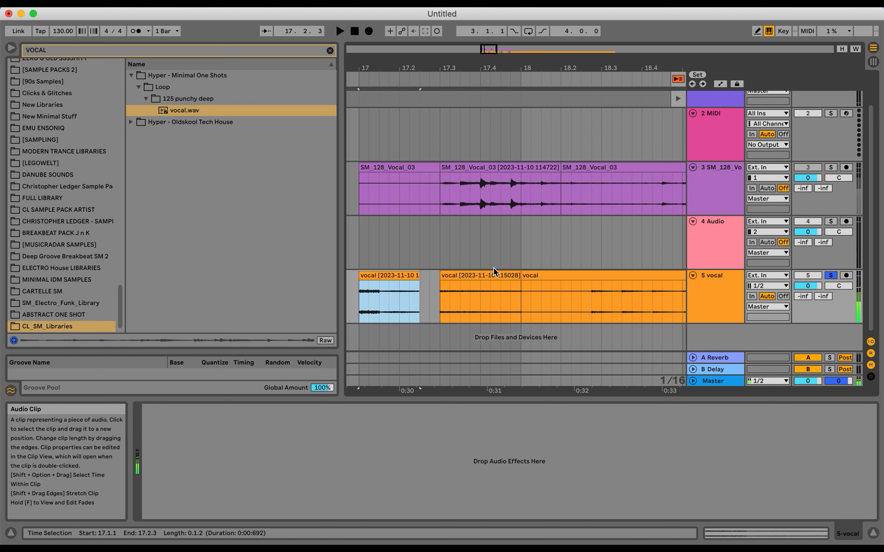
# - Split the consolidated vocal clip at 17.1.3 and boost the second part's gain to about 2.13 dB
pyautogui.doubleClick(401, 285)
pyautogui.moveTo(328, 309)
pyautogui.mouseDown()
pyautogui.moveTo(328, 293)
pyautogui.moveTo(316, 315)
pyautogui.moveTo(325, 303)
pyautogui.mouseUp()
pyautogui.click(379, 205)
pyautogui.press('super+e')
pyautogui.press('super+z')
pyautogui.click(391, 168)
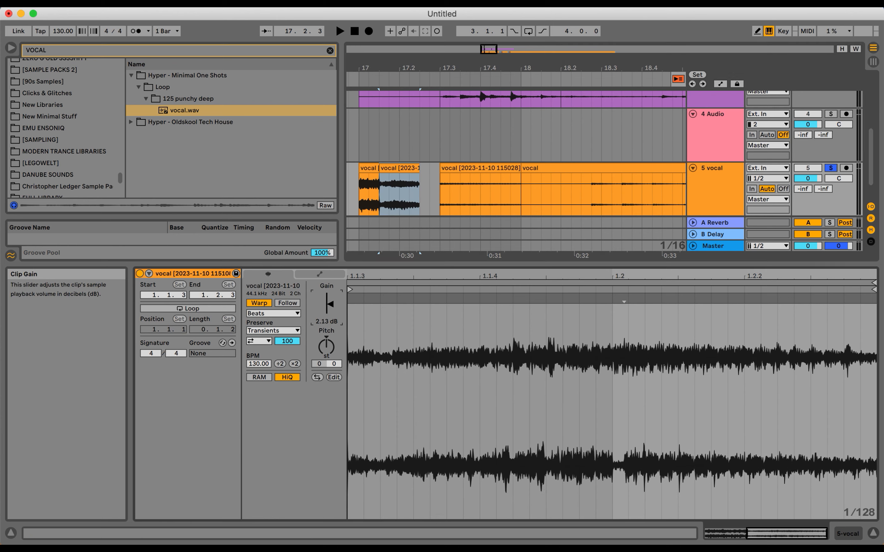
# - Consolidate the two vocal clips from 17.1.1 to 17.2.3 and load the result into Osc 1 as a user wavetable
pyautogui.keyDown('shift'); pyautogui.click(362, 167); pyautogui.keyUp('shift')
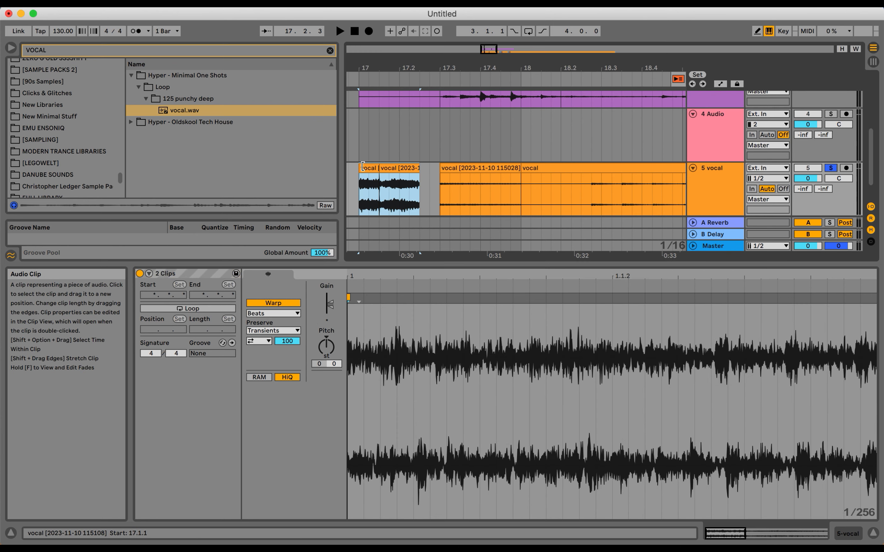
pyautogui.press('super+j')
pyautogui.scroll(8, 748, 208)
pyautogui.click(717, 109)
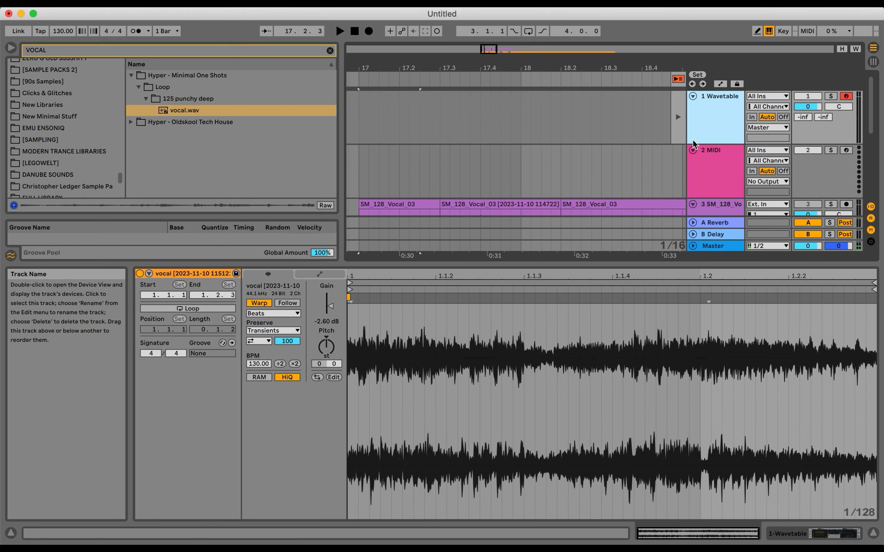
pyautogui.scroll(-8, 547, 165)
pyautogui.moveTo(547, 163); pyautogui.dragTo(597, 163)
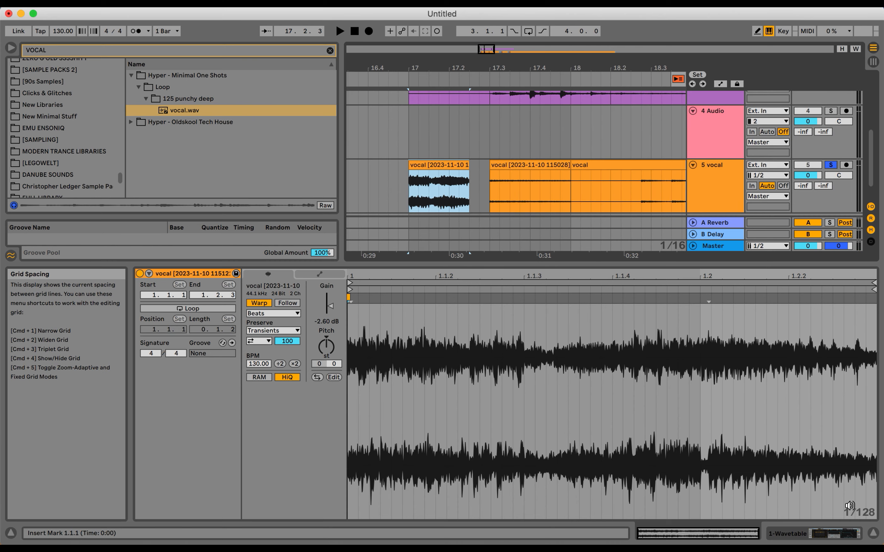
pyautogui.click(816, 534)
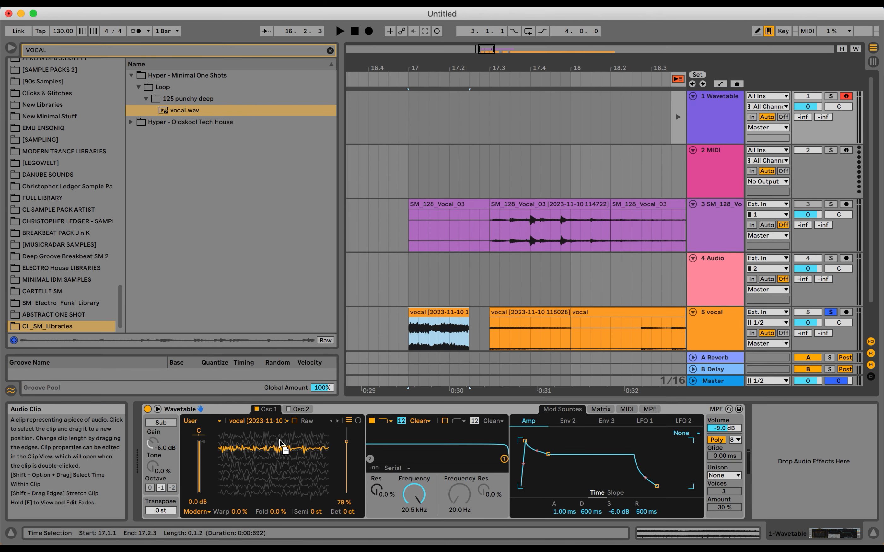
pyautogui.hscroll(1, 540, 182)
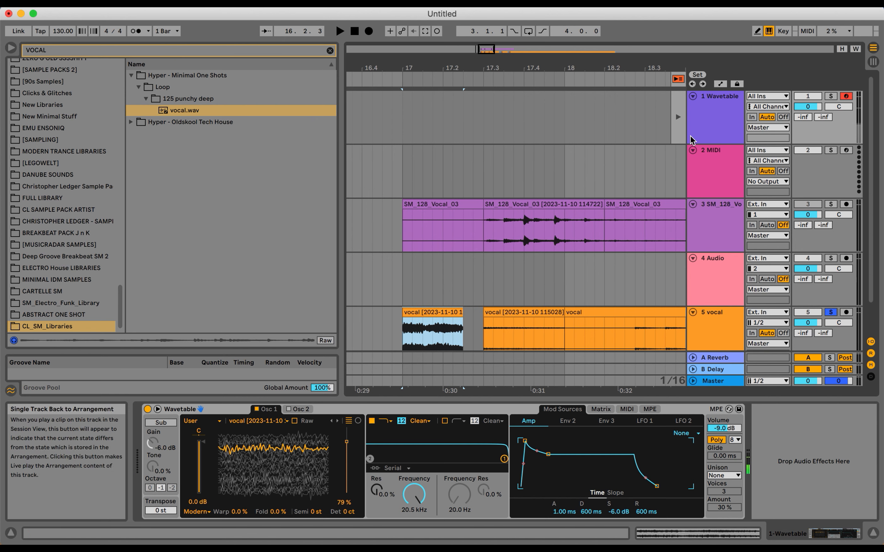
# - Solo the Wavetable track and play it briefly with the new vocal wavetable
pyautogui.click(727, 122)
pyautogui.click(831, 96)
pyautogui.scroll(-2, 711, 256)
pyautogui.keyDown('shift'); pyautogui.click(711, 313); pyautogui.keyUp('shift')
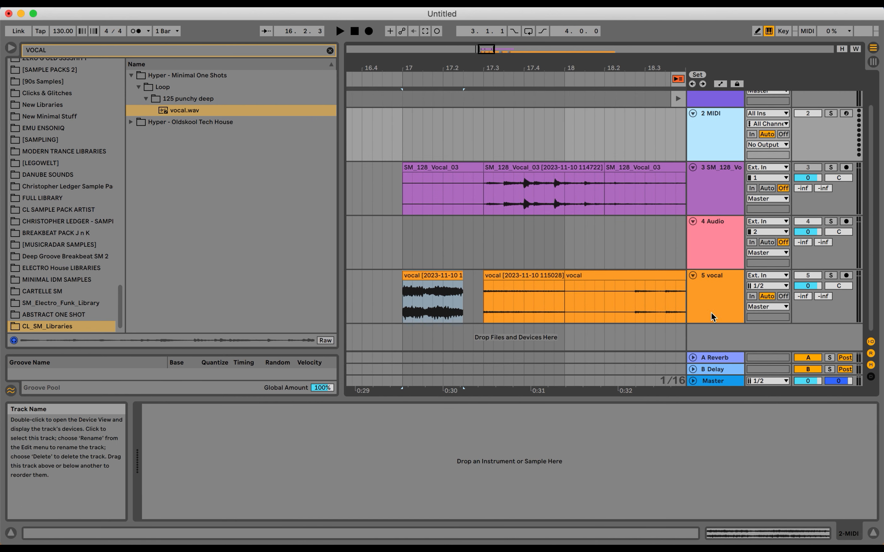
pyautogui.scroll(2, 761, 205)
pyautogui.press('space')
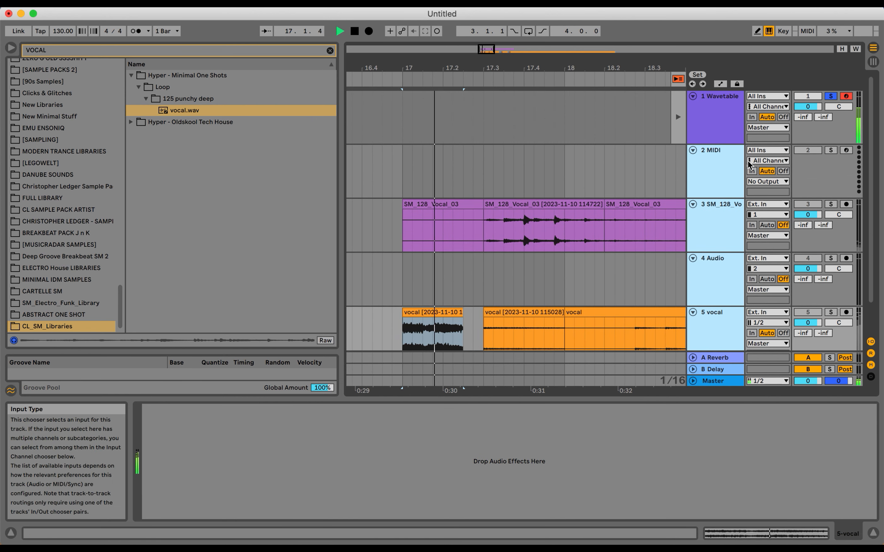
pyautogui.press('space')
# - Audition the vocal wavetable while lowering Osc 1's wave position to 15%
pyautogui.click(724, 117)
pyautogui.press('space')
pyautogui.moveTo(347, 441); pyautogui.dragTo(347, 484)
pyautogui.press('space')
# - In Session View, open the Wavetable track's MIDI clip and transpose all its notes down one octave to E0–F0
pyautogui.press('Tab')
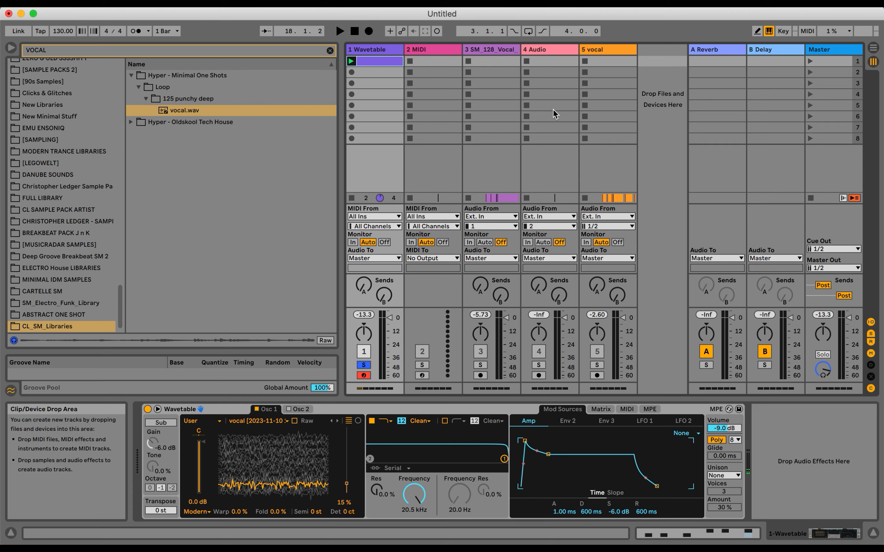
pyautogui.doubleClick(389, 62)
pyautogui.moveTo(432, 316); pyautogui.dragTo(875, 476)
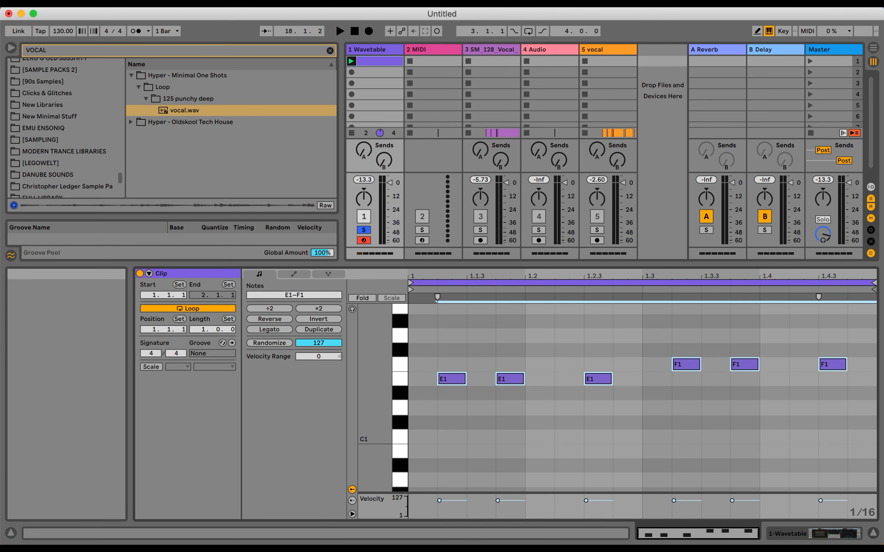
pyautogui.hotkey('shift', 'Down')
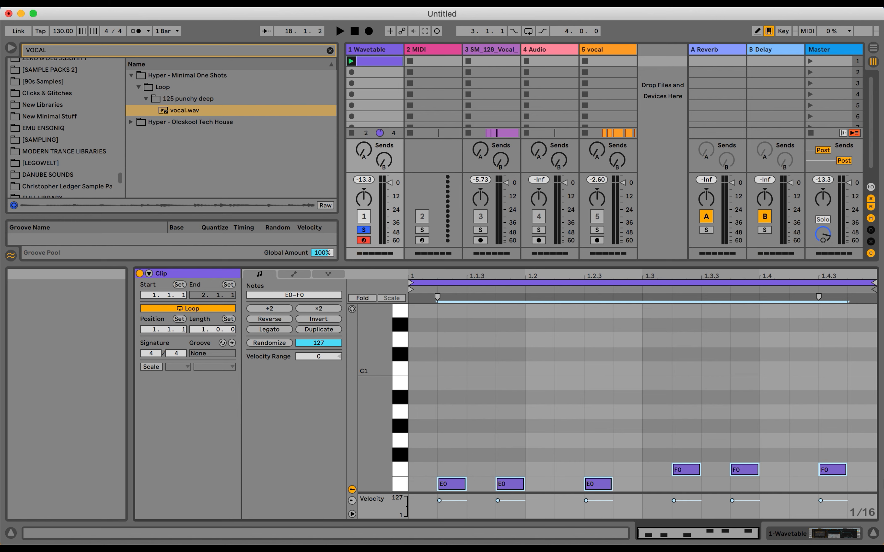
# - Play the clip and try Osc 1 at a 75% wave position with Modern warp at 30% and fold at 13%
pyautogui.click(792, 531)
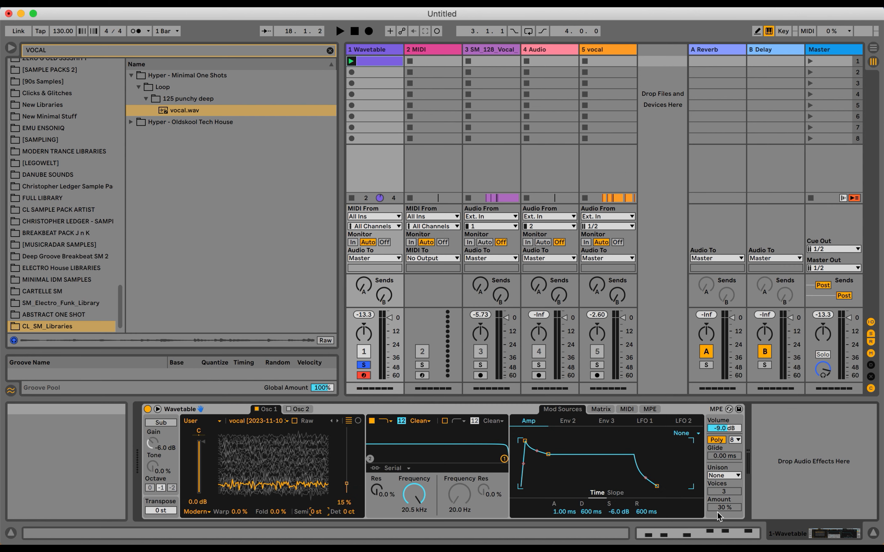
pyautogui.press('space')
pyautogui.moveTo(347, 484); pyautogui.dragTo(347, 444)
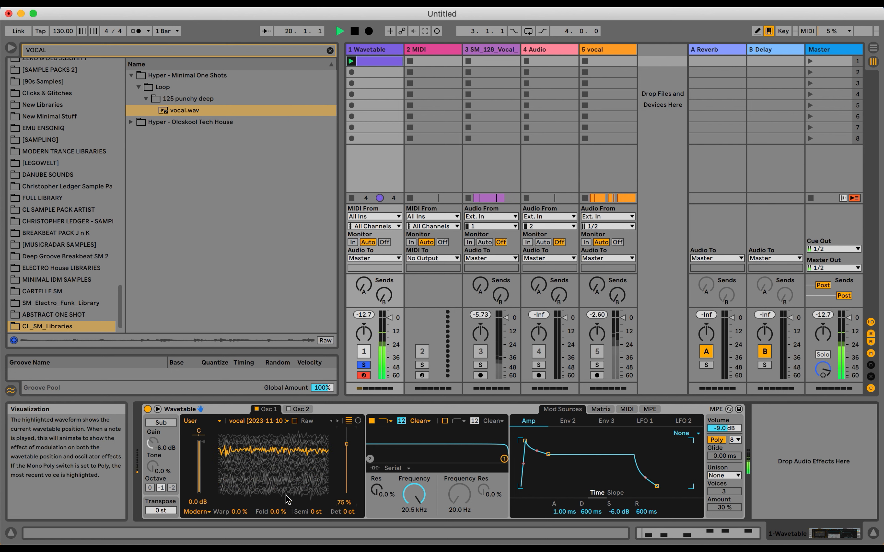
pyautogui.moveTo(278, 510); pyautogui.dragTo(252, 504)
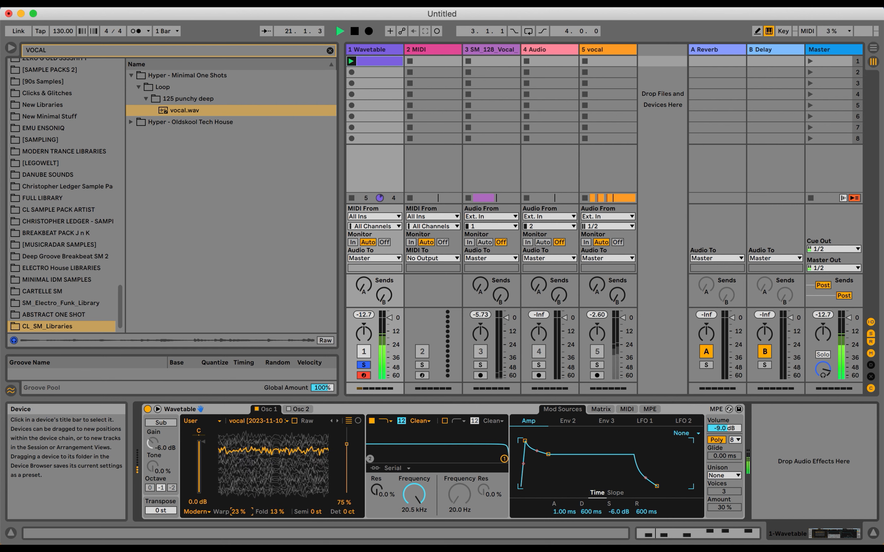
# - Switch Osc 1's effect mode to Classic and reset both PW and Sync to 0%
pyautogui.click(196, 512)
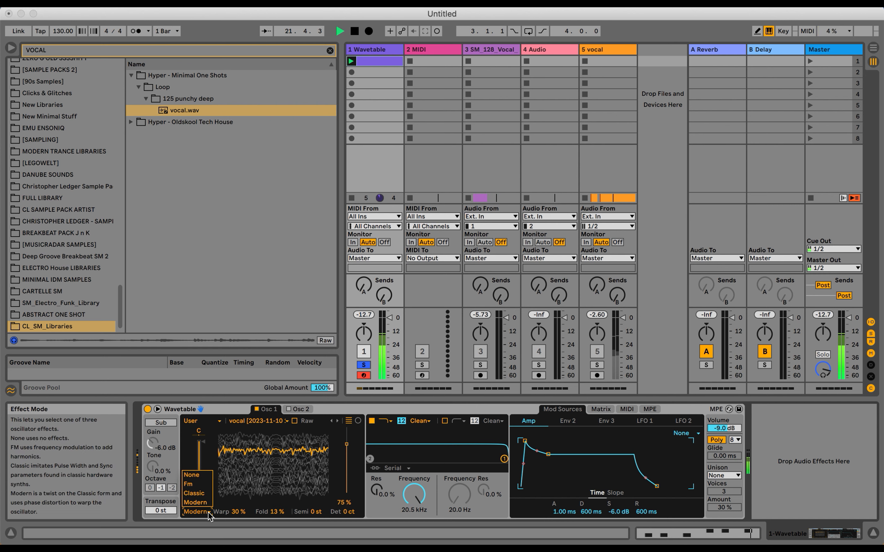
pyautogui.click(197, 499)
pyautogui.moveTo(242, 513)
pyautogui.mouseDown()
pyautogui.moveTo(242, 501)
pyautogui.moveTo(242, 529)
pyautogui.mouseUp()
pyautogui.doubleClick(242, 512)
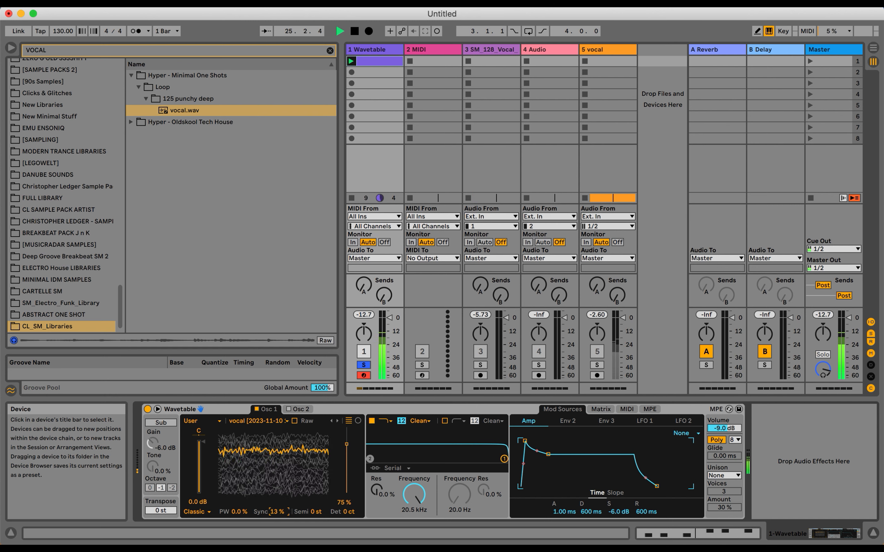
pyautogui.doubleClick(279, 512)
# - During playback, set Osc 1's wave position to 65% and PW to 30%, with Sync at 0%
pyautogui.moveTo(347, 444); pyautogui.dragTo(346, 454)
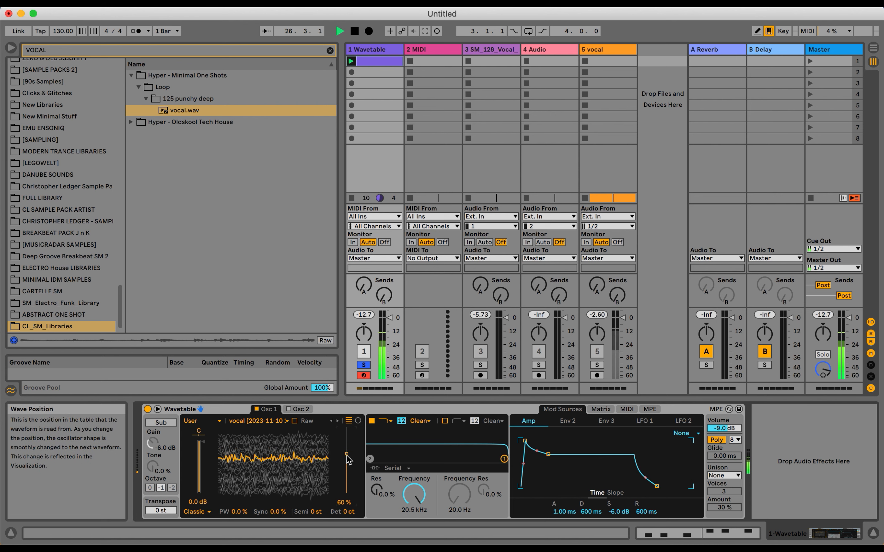
pyautogui.moveTo(278, 512); pyautogui.dragTo(239, 508)
pyautogui.moveTo(347, 453); pyautogui.dragTo(346, 474)
pyautogui.moveTo(277, 512); pyautogui.dragTo(277, 517)
pyautogui.moveTo(332, 488); pyautogui.dragTo(349, 453)
pyautogui.press('space')
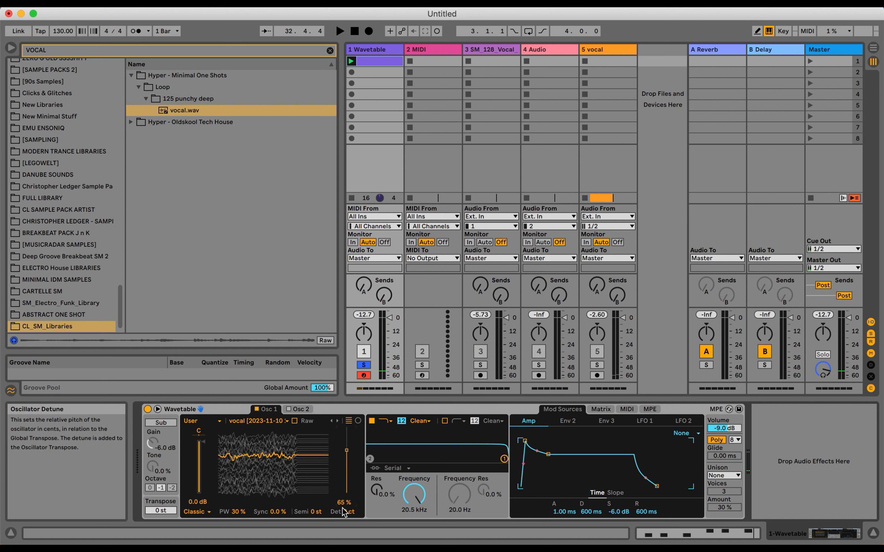
# - Enable Osc 2 and set its Basic Shapes wave position to 59% and its gain to -5.9 dB
pyautogui.press('space')
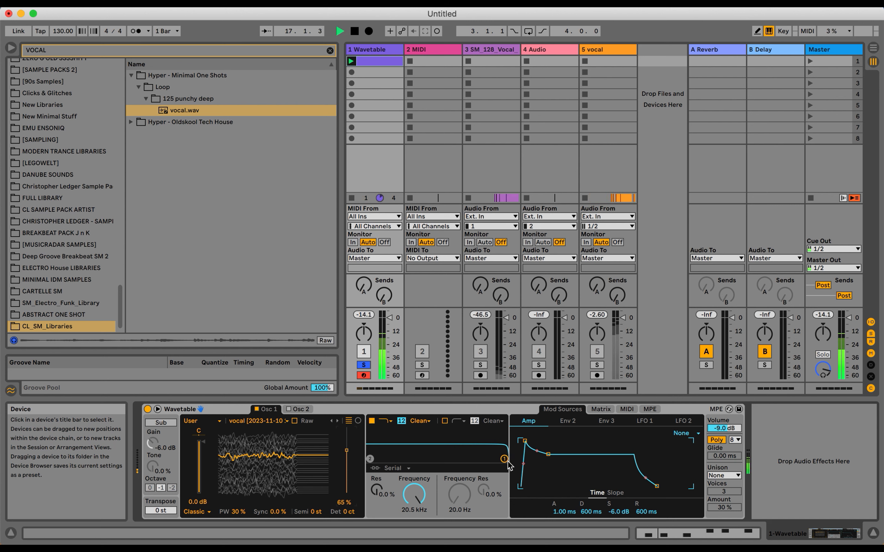
pyautogui.click(307, 409)
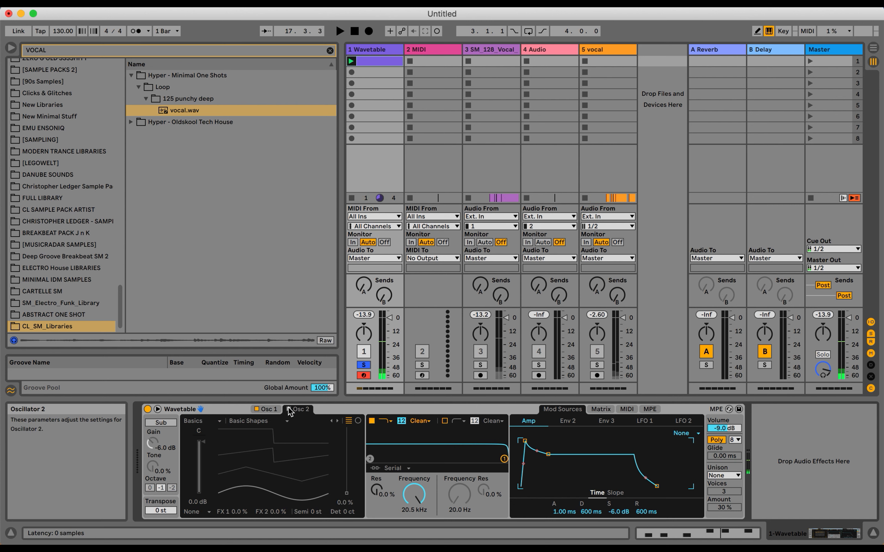
pyautogui.click(289, 409)
pyautogui.moveTo(334, 461); pyautogui.dragTo(199, 457)
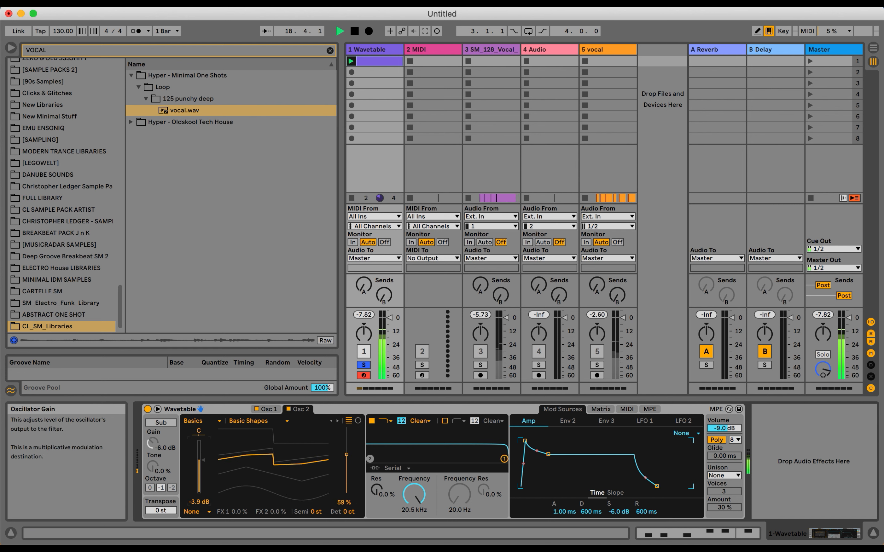
pyautogui.click(200, 421)
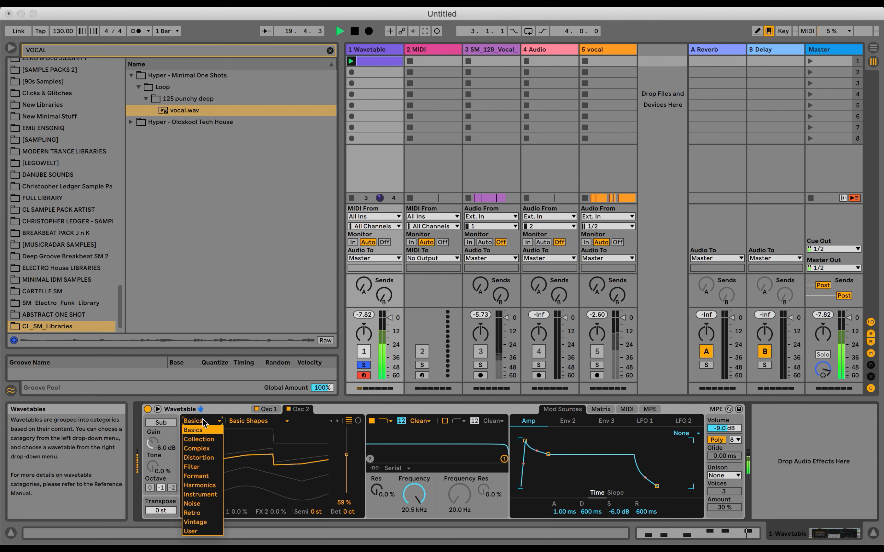
pyautogui.click(341, 444)
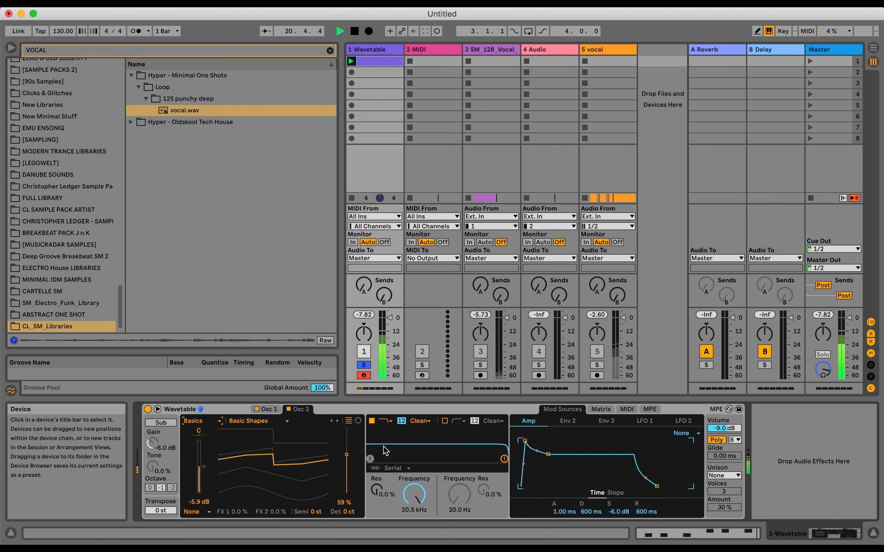
# - Change Osc 2 to the AEIOU wavetable from the Formant category and set its wave position to 24%
pyautogui.press('space')
pyautogui.click(202, 421)
pyautogui.click(198, 476)
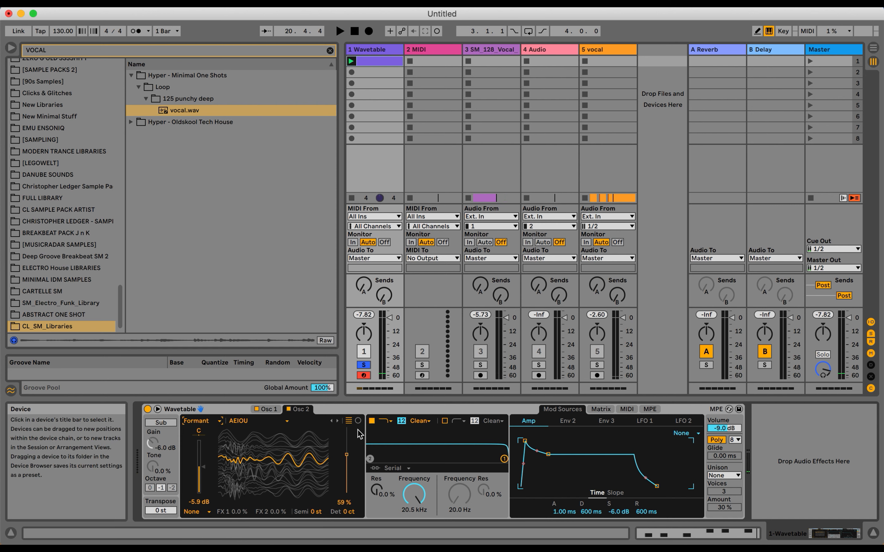
pyautogui.press('space')
pyautogui.moveTo(346, 471); pyautogui.dragTo(347, 477)
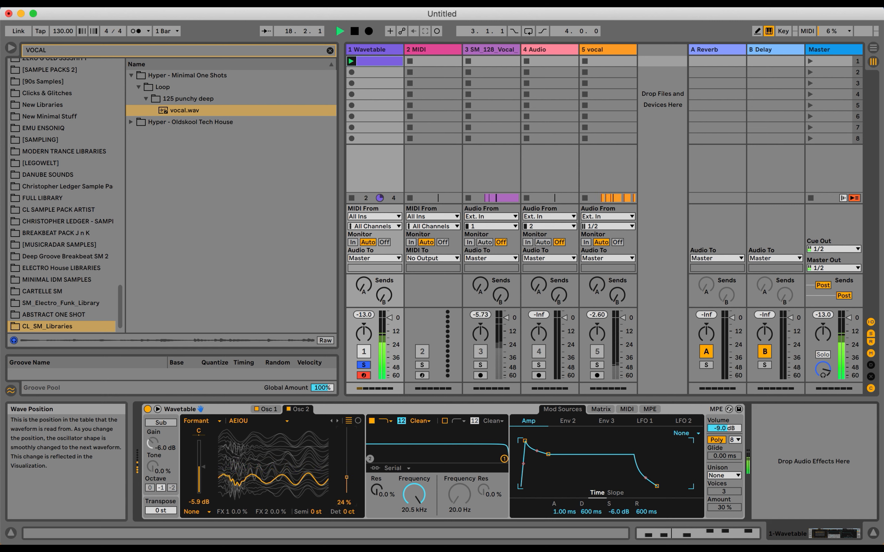
# - Compare the oscillators by switching each off and on, and set Osc 2's detune to -2 ct
pyautogui.click(288, 409)
pyautogui.click(288, 409)
pyautogui.click(257, 409)
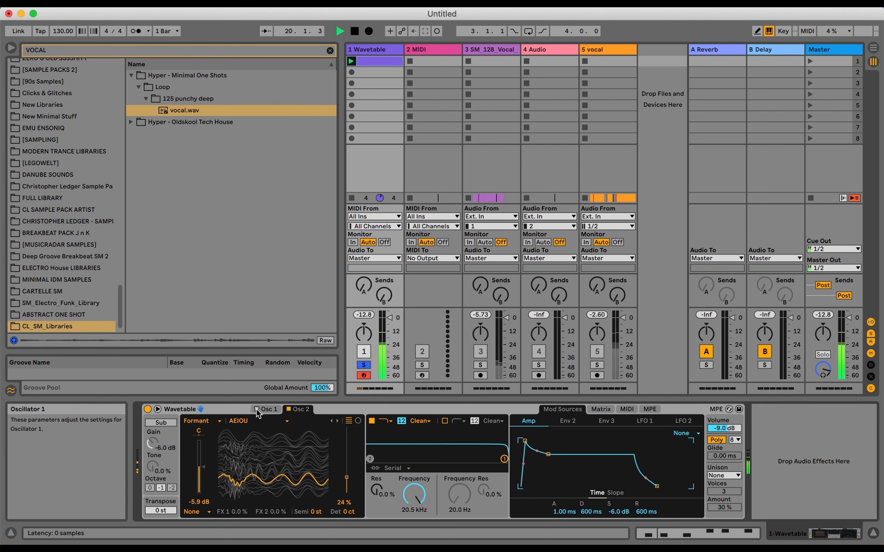
pyautogui.click(269, 409)
pyautogui.click(301, 409)
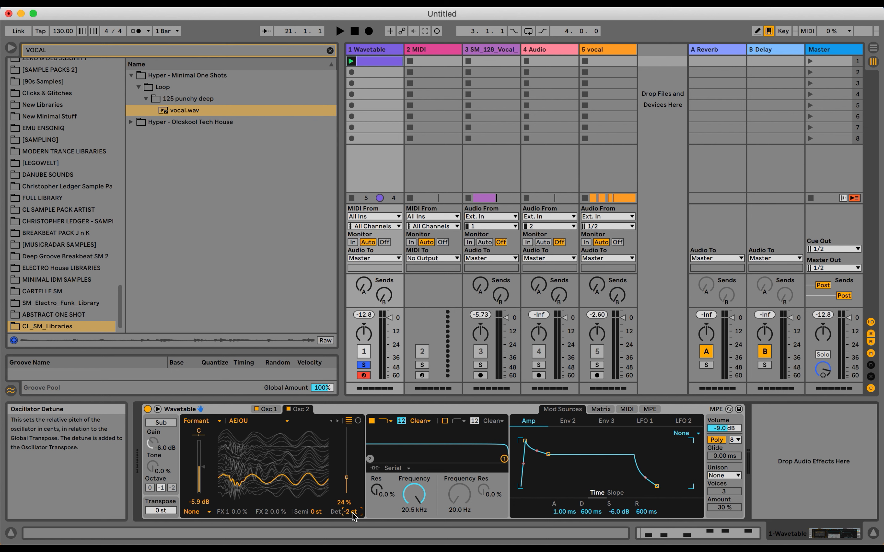
# - Set Filter 1 to 286 Hz with 76% resonance, and expand the Wavetable modulation display with the browser hidden
pyautogui.moveTo(504, 458); pyautogui.dragTo(421, 442)
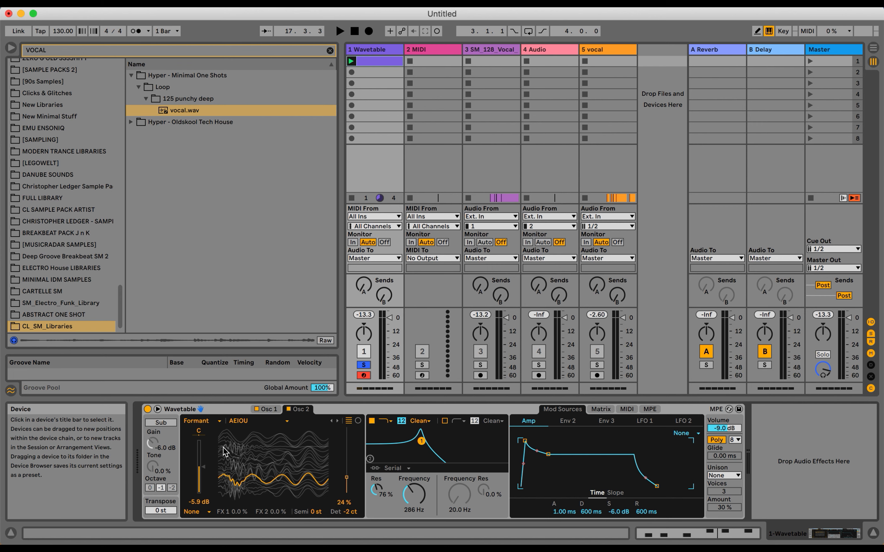
pyautogui.click(158, 409)
pyautogui.click(11, 47)
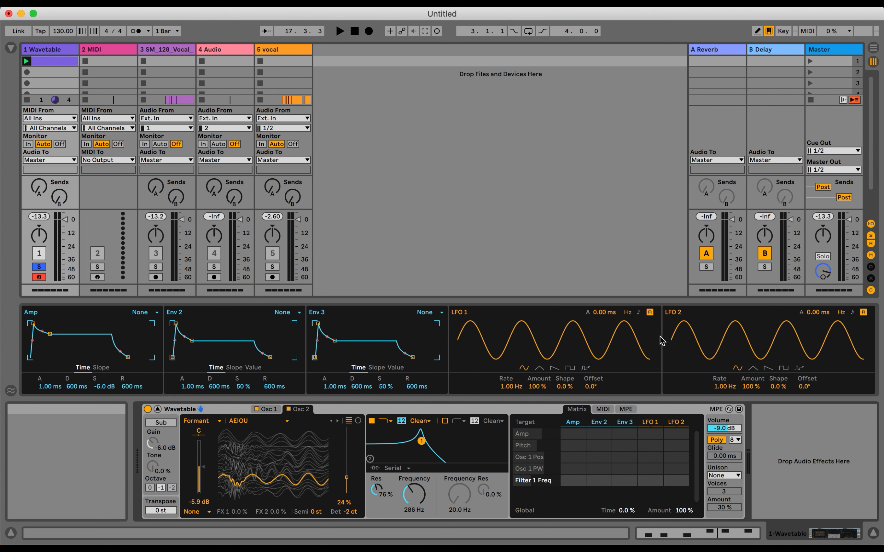
# - Tempo-sync both LFOs with retrigger off, setting LFO 1's rate to 4 and LFO 2 to the random stepped waveform at 1/8
pyautogui.click(639, 312)
pyautogui.moveTo(509, 384)
pyautogui.mouseDown()
pyautogui.moveTo(507, 396)
pyautogui.moveTo(506, 376)
pyautogui.mouseUp()
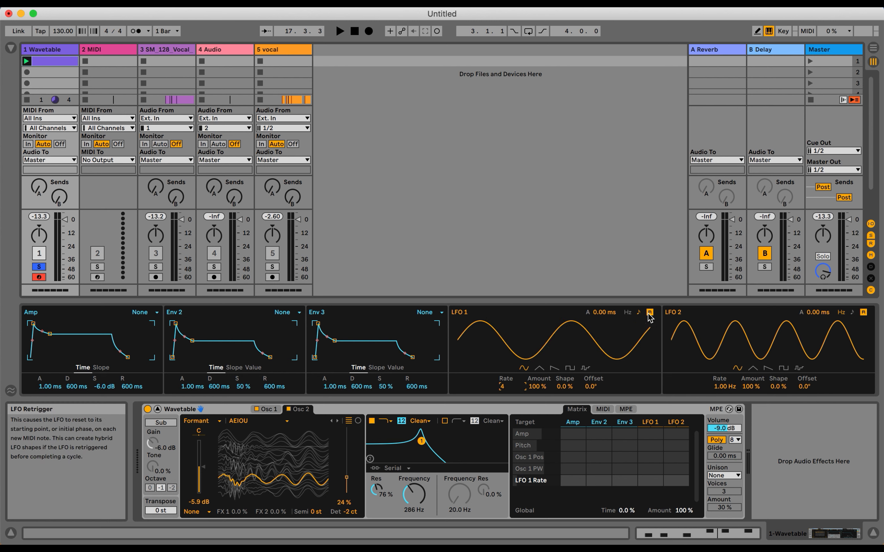
pyautogui.click(800, 368)
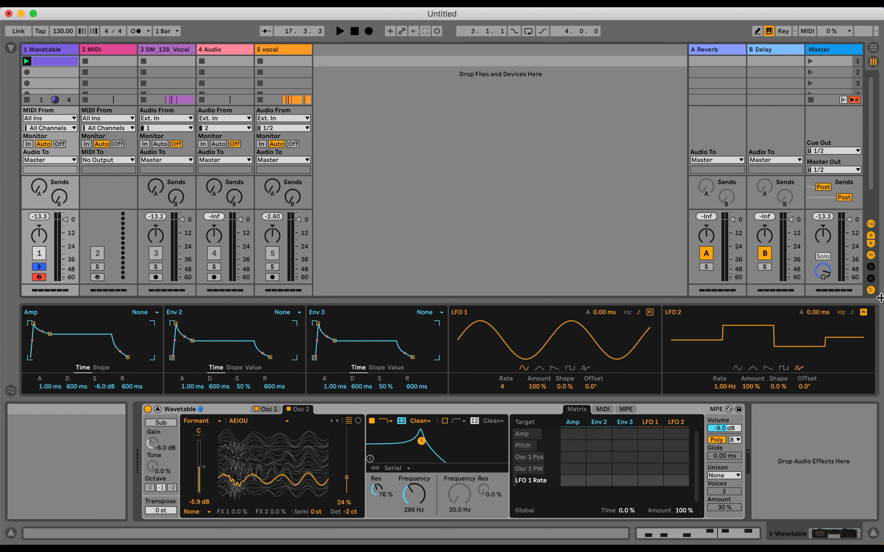
pyautogui.click(851, 313)
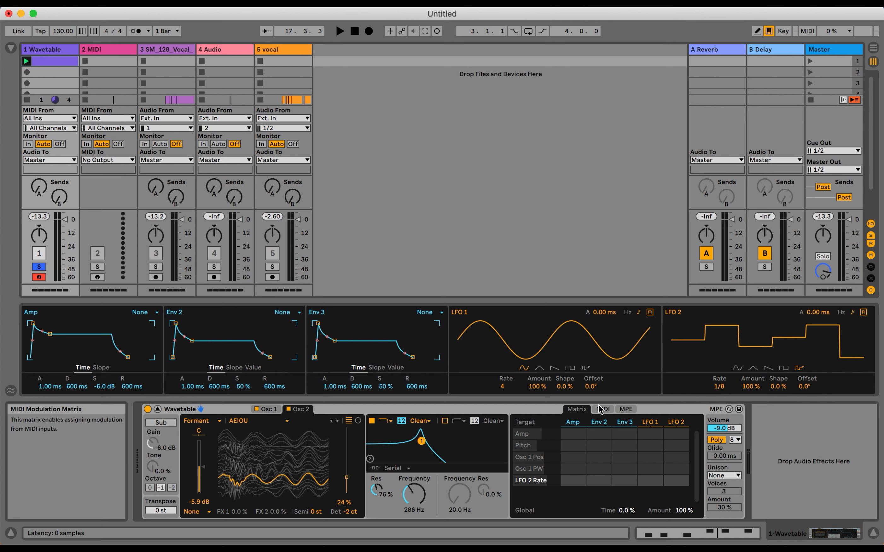
# - Modulate Filter 1's frequency with LFO 2 at an amount of -14, and set the filter's base frequency to 798 Hz
pyautogui.click(406, 498)
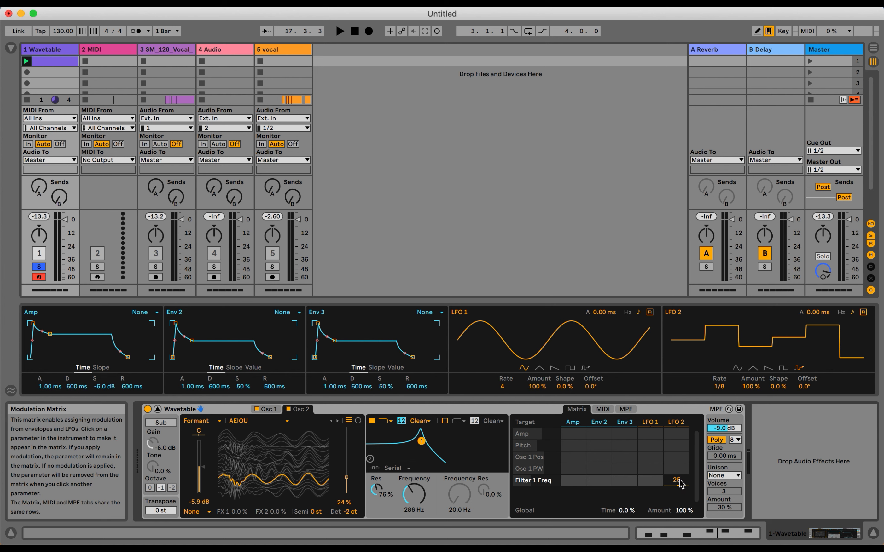
pyautogui.press('space')
pyautogui.moveTo(679, 483); pyautogui.dragTo(679, 476)
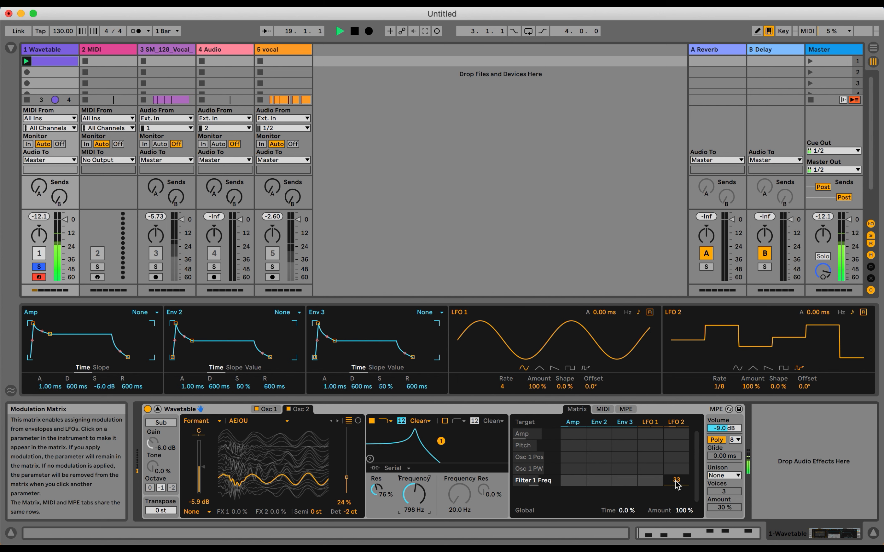
pyautogui.moveTo(676, 482); pyautogui.dragTo(676, 500)
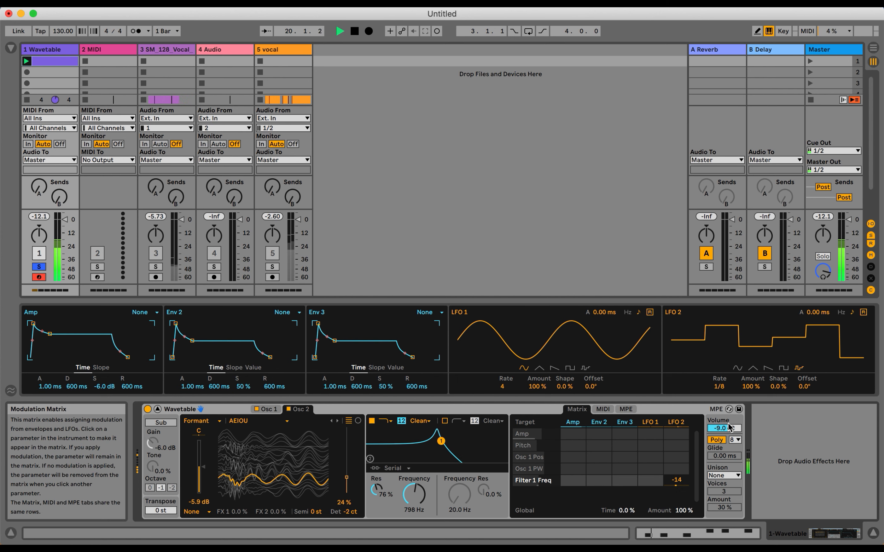
# - Set LFO 2's attack to 3.77 ms and its shape to 47%
pyautogui.moveTo(818, 313)
pyautogui.mouseDown()
pyautogui.moveTo(817, 303)
pyautogui.moveTo(818, 323)
pyautogui.mouseUp()
pyautogui.moveTo(777, 386); pyautogui.dragTo(777, 370)
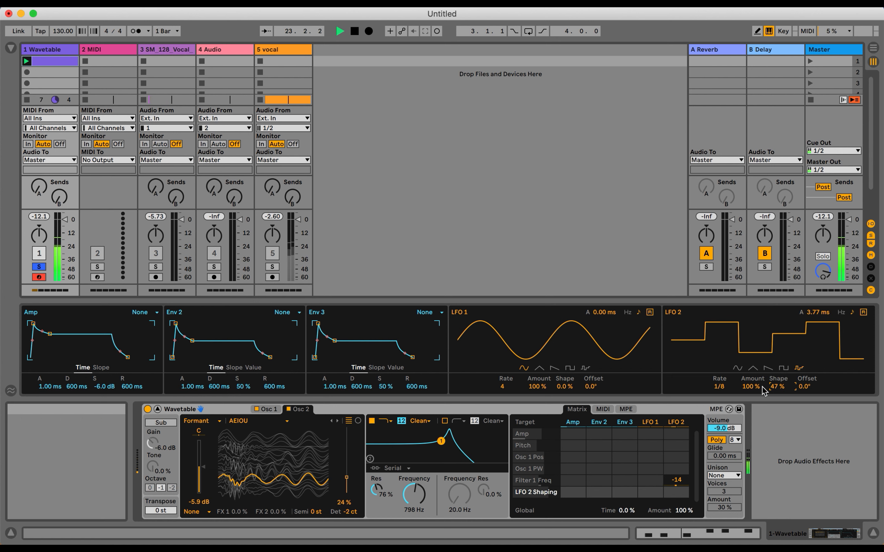
# - Set Filter 1's frequency to 489 Hz and its LFO 2 modulation amount to -4.7, and stop playback
pyautogui.moveTo(414, 493)
pyautogui.mouseDown()
pyautogui.moveTo(414, 504)
pyautogui.moveTo(408, 487)
pyautogui.mouseUp()
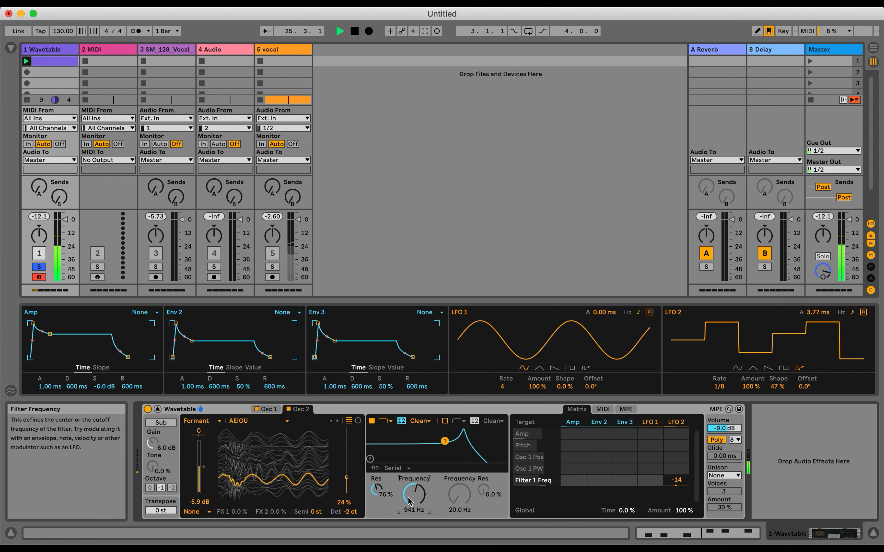
pyautogui.moveTo(671, 483); pyautogui.dragTo(671, 481)
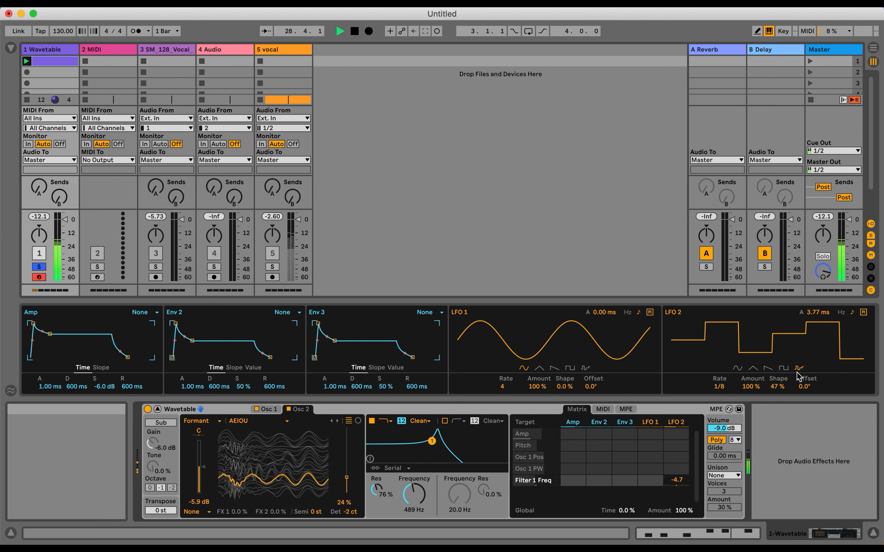
pyautogui.press('space')
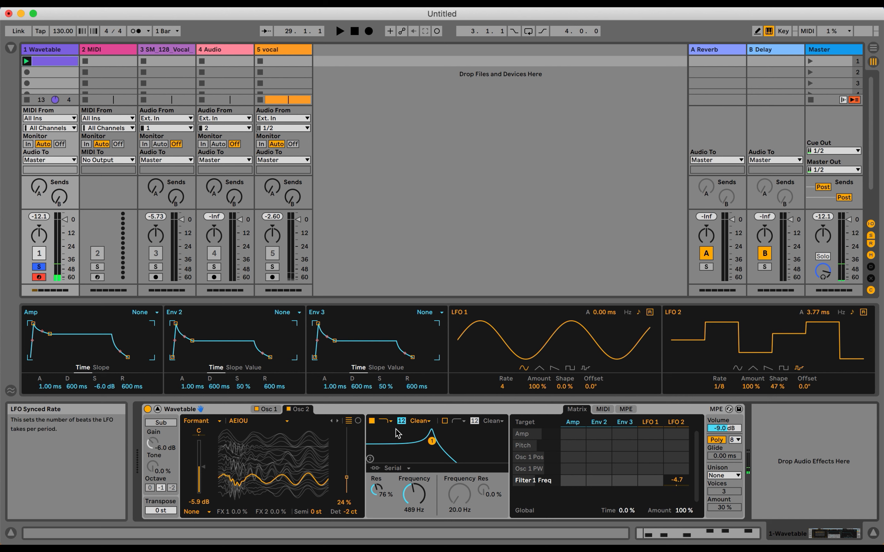
# - Show Osc 1's wavetable, search the audio effects for "lfo" and add the LFO modulator device after Wavetable
pyautogui.click(266, 409)
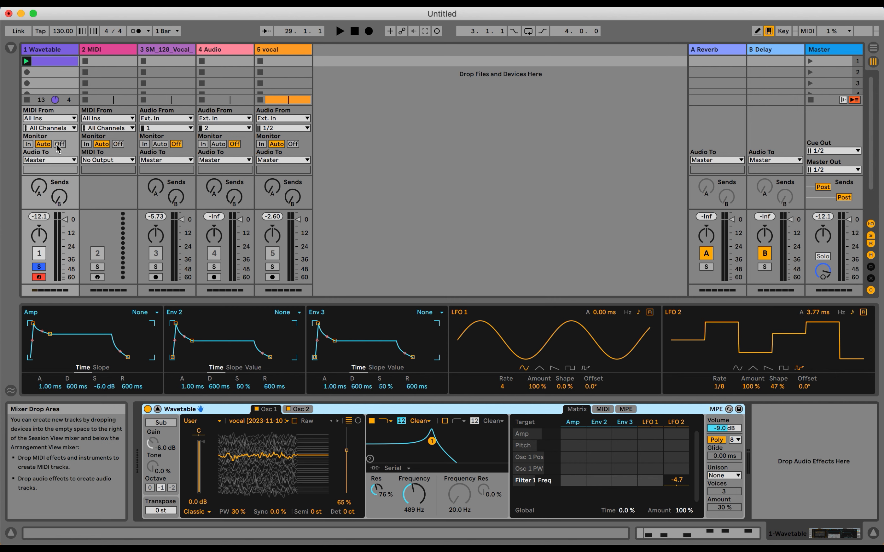
pyautogui.click(11, 48)
pyautogui.click(329, 51)
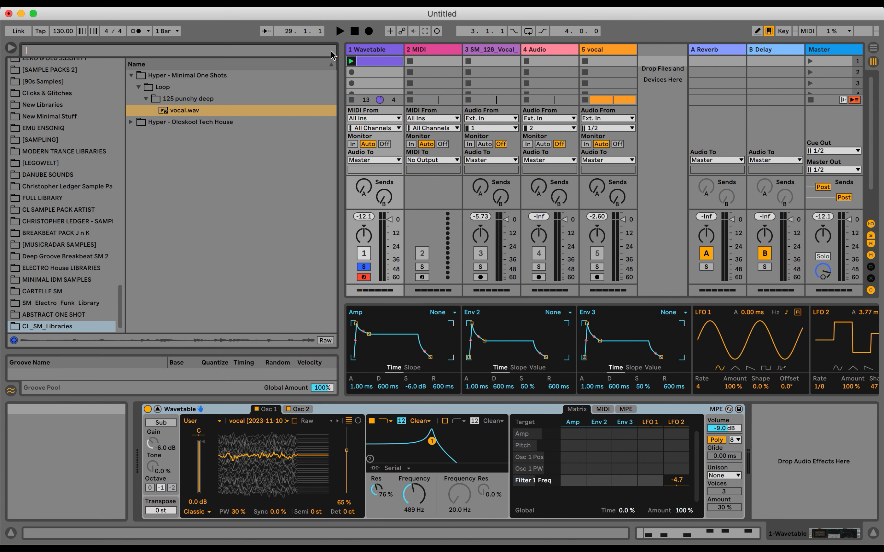
pyautogui.scroll(10, 58, 183)
pyautogui.click(49, 215)
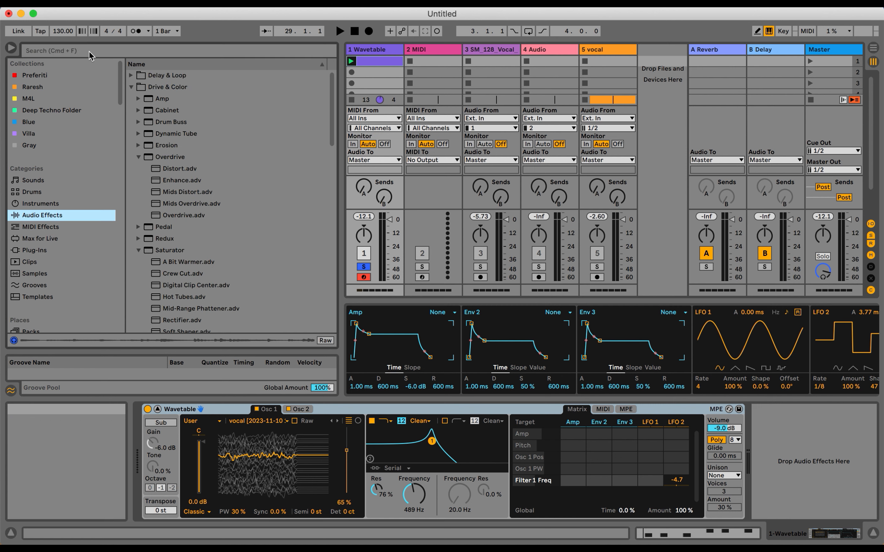
pyautogui.press('super+f')
pyautogui.write('lfo')
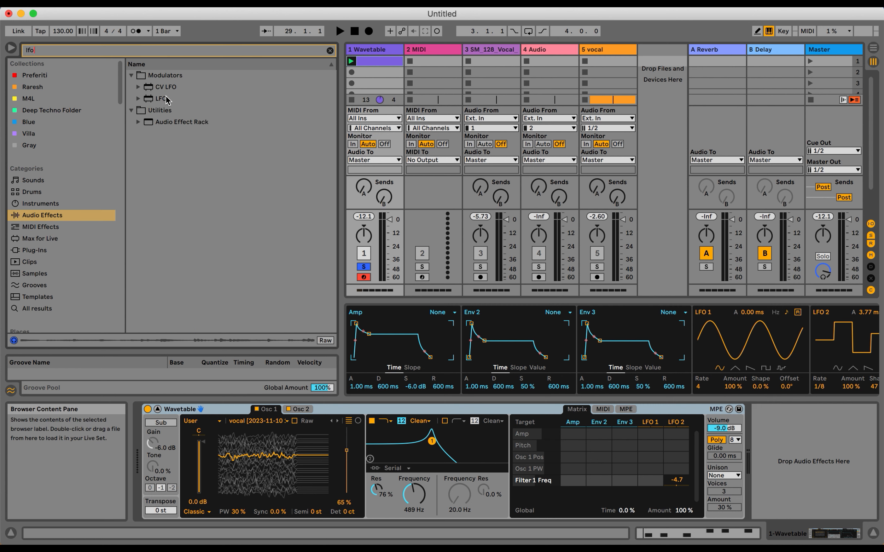
pyautogui.doubleClick(166, 99)
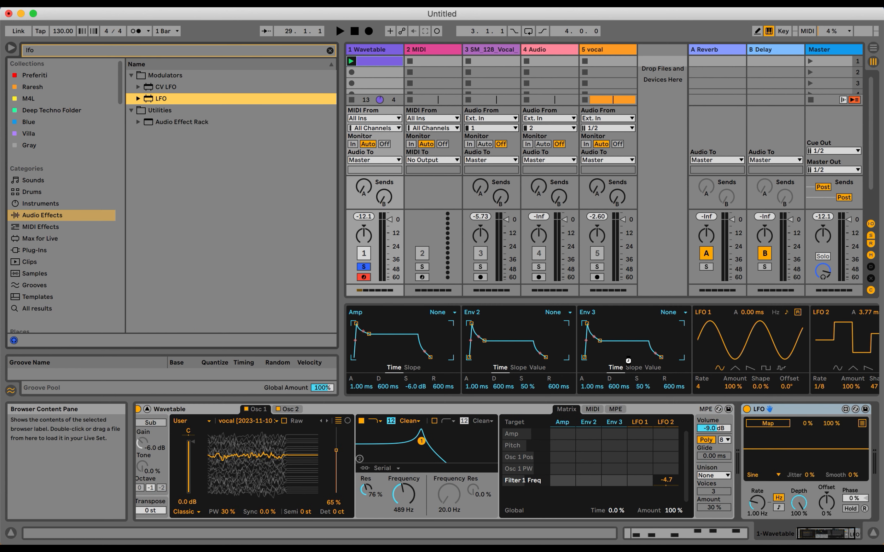
# - Hide the browser and delete the duplicate LFO device directly after Wavetable
pyautogui.click(11, 46)
pyautogui.press('space')
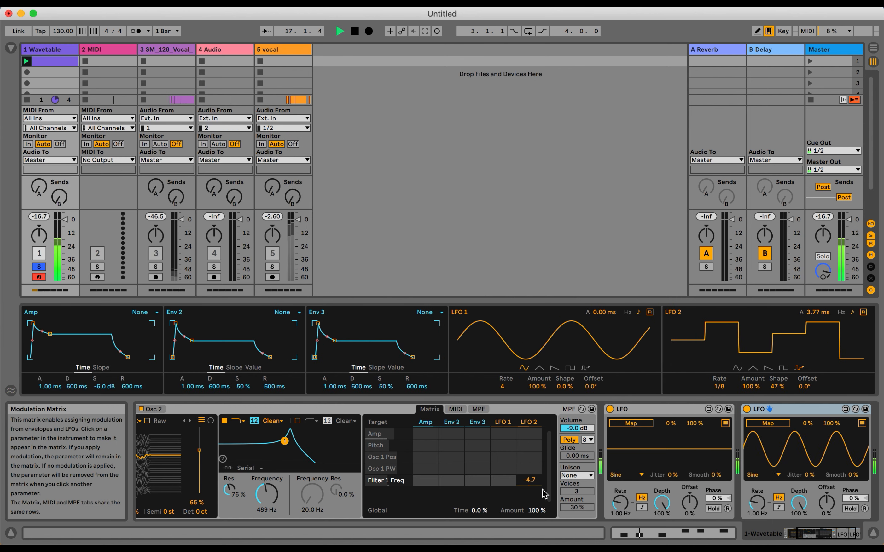
pyautogui.hscroll(3, 544, 493)
pyautogui.click(630, 411)
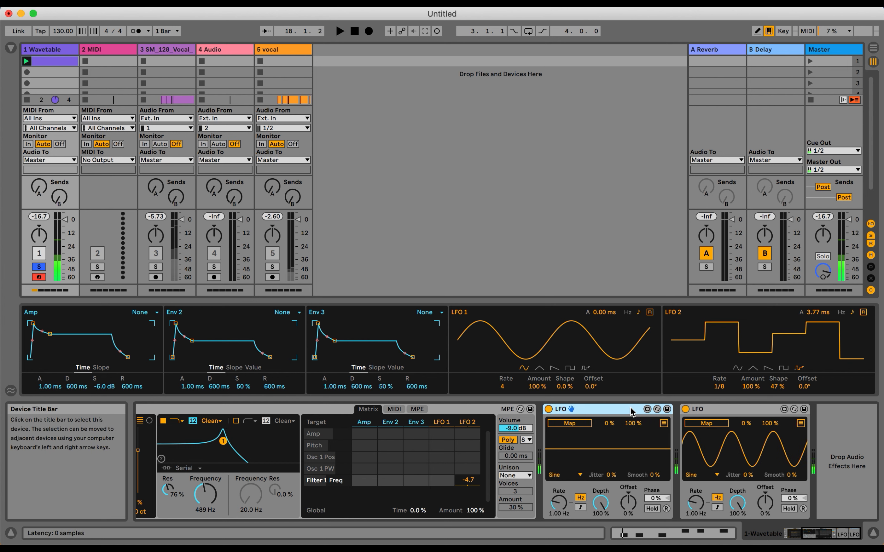
pyautogui.press('Delete')
# - Map the remaining LFO device to Osc 1's wavetable position and start playback
pyautogui.hscroll(-3, 423, 464)
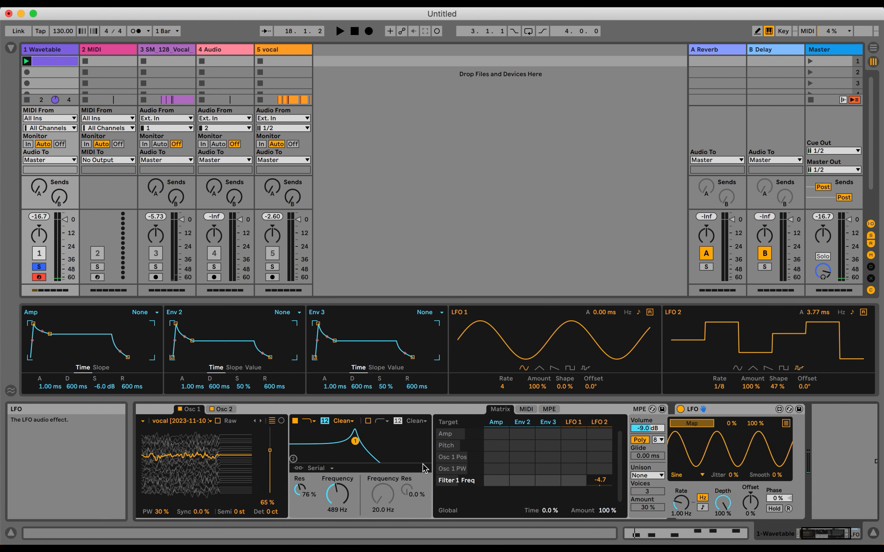
pyautogui.hscroll(-2, 423, 467)
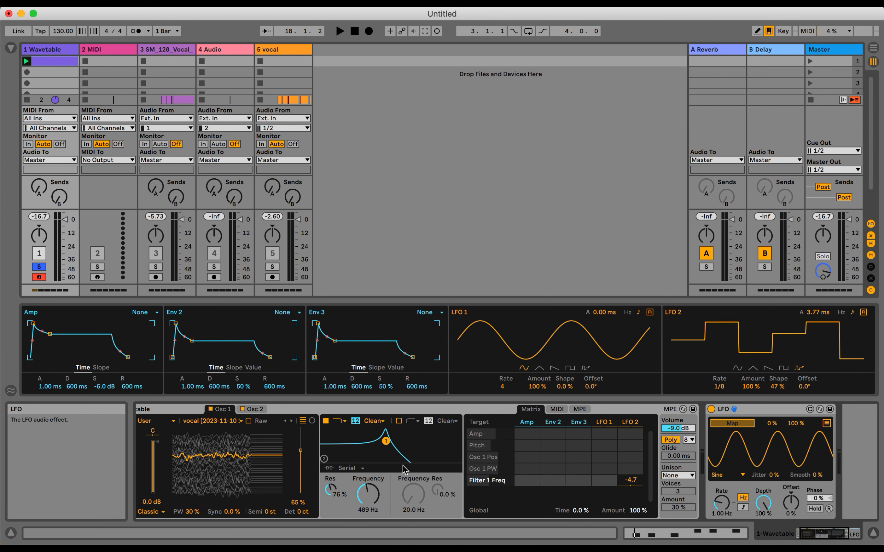
pyautogui.click(300, 452)
pyautogui.press('space')
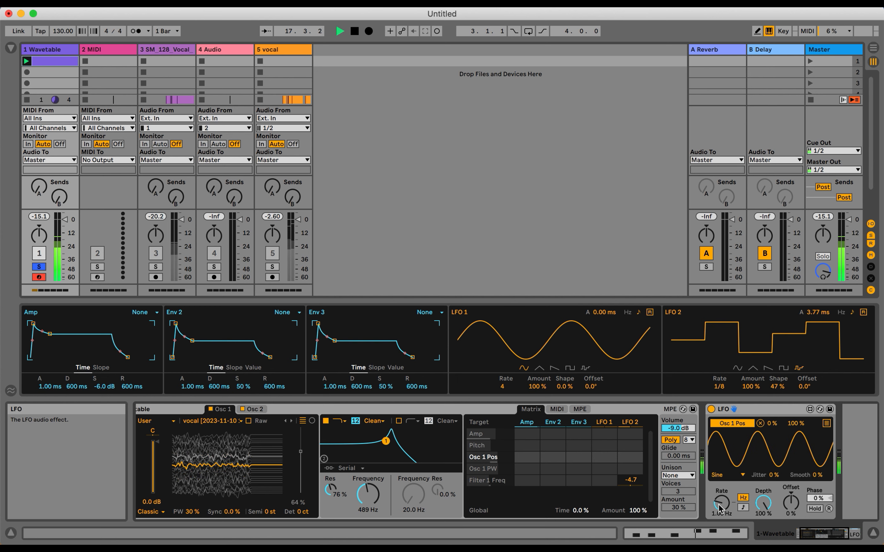
# - Set the LFO device's rate to 0.09 Hz, depth to 12.6% and offset to -60%
pyautogui.moveTo(720, 507); pyautogui.dragTo(720, 526)
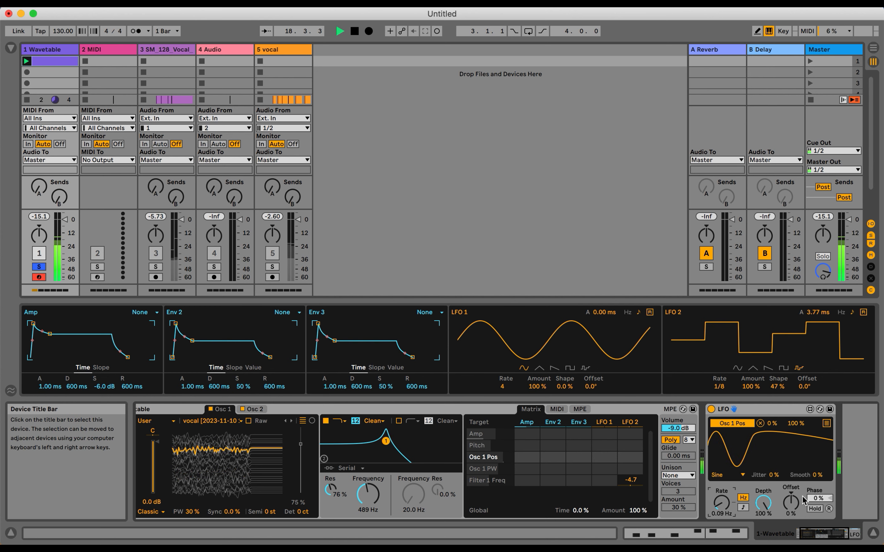
pyautogui.moveTo(764, 503); pyautogui.dragTo(763, 538)
pyautogui.moveTo(799, 505); pyautogui.dragTo(798, 511)
pyautogui.press('space')
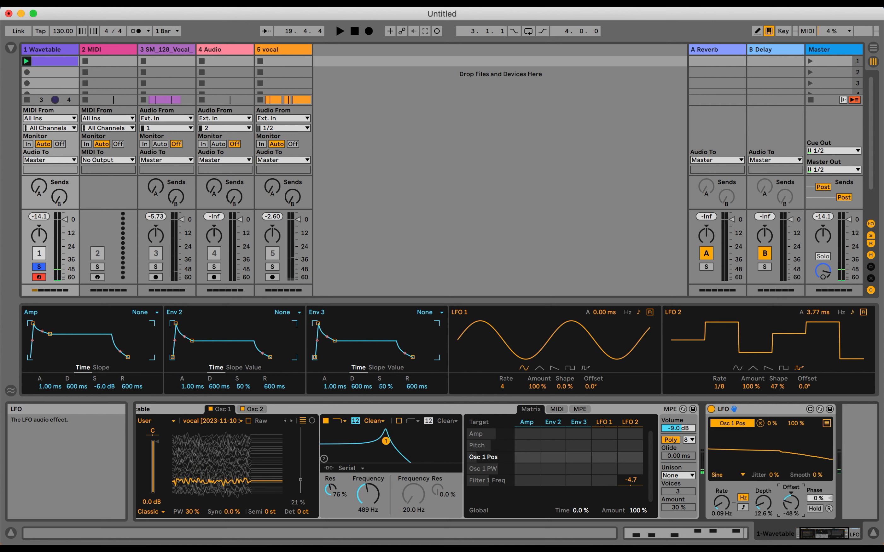
pyautogui.press('space')
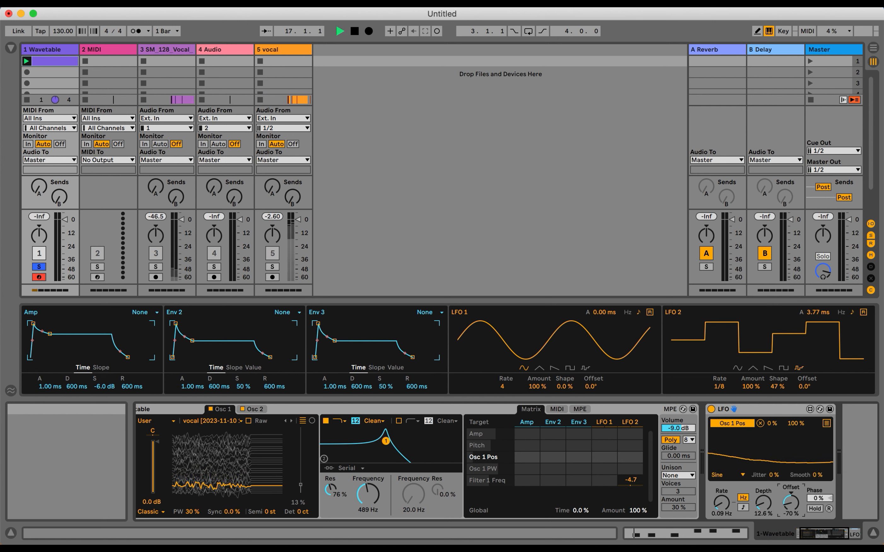
pyautogui.moveTo(791, 504); pyautogui.dragTo(791, 497)
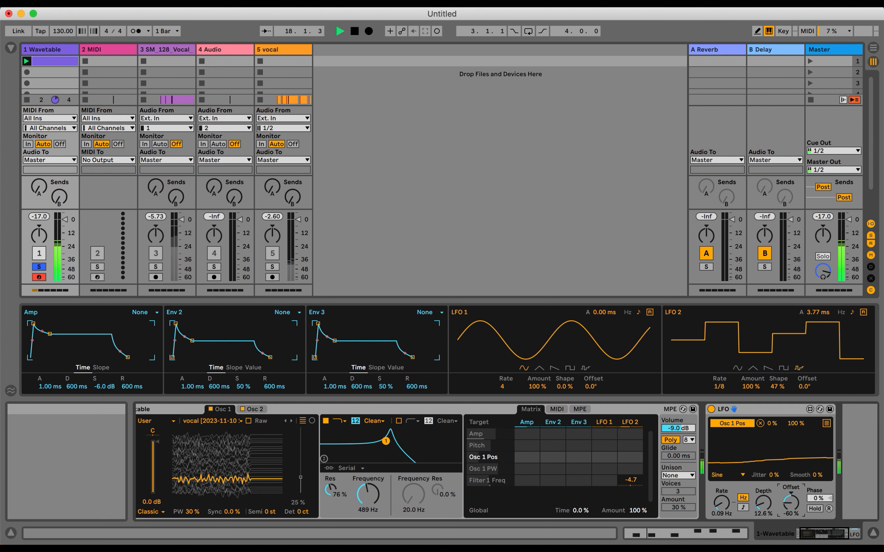
# - Switch Filter 1 to the 24 dB slope and OSR circuit, with a frequency of 265 Hz and a drive of 4.88 dB
pyautogui.moveTo(364, 500); pyautogui.dragTo(364, 510)
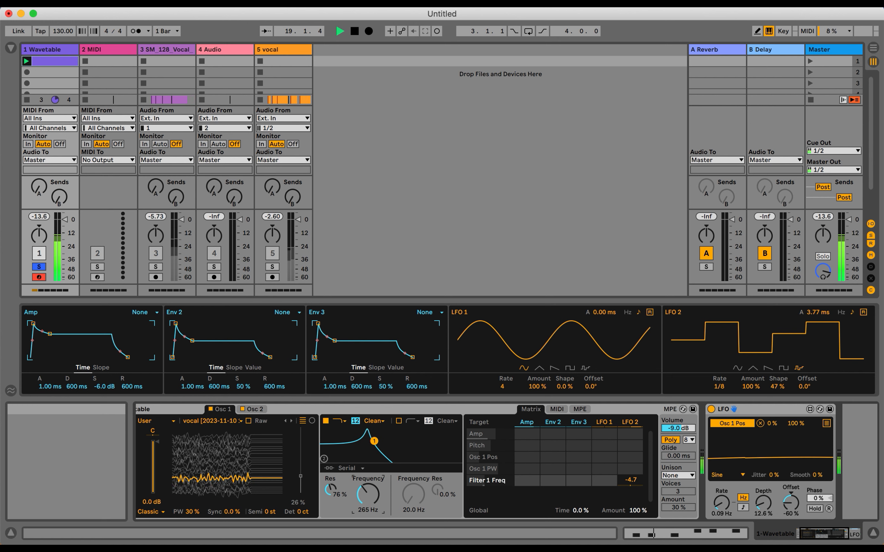
pyautogui.click(356, 421)
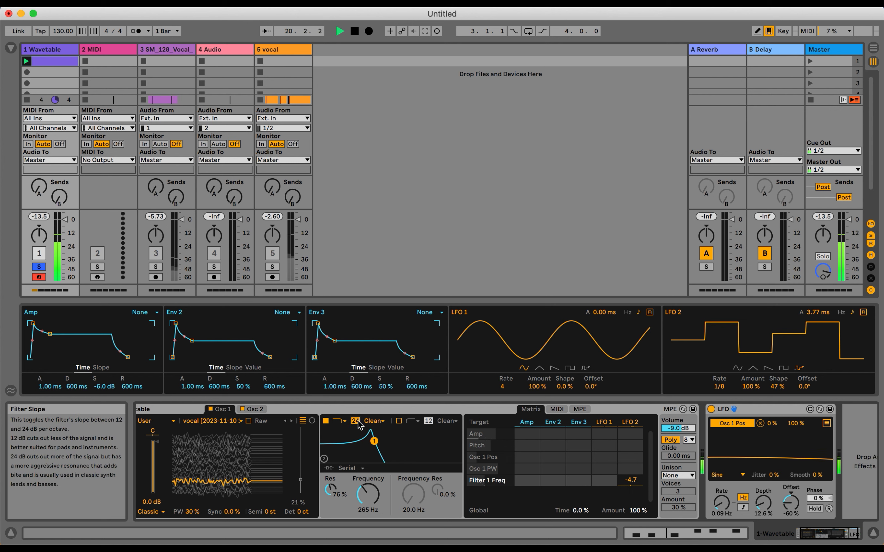
pyautogui.click(372, 421)
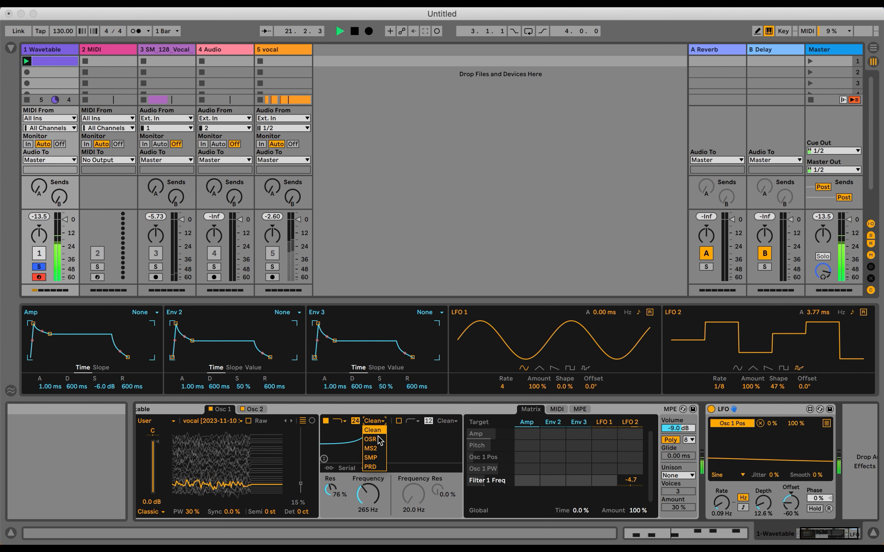
pyautogui.click(370, 439)
pyautogui.click(337, 510)
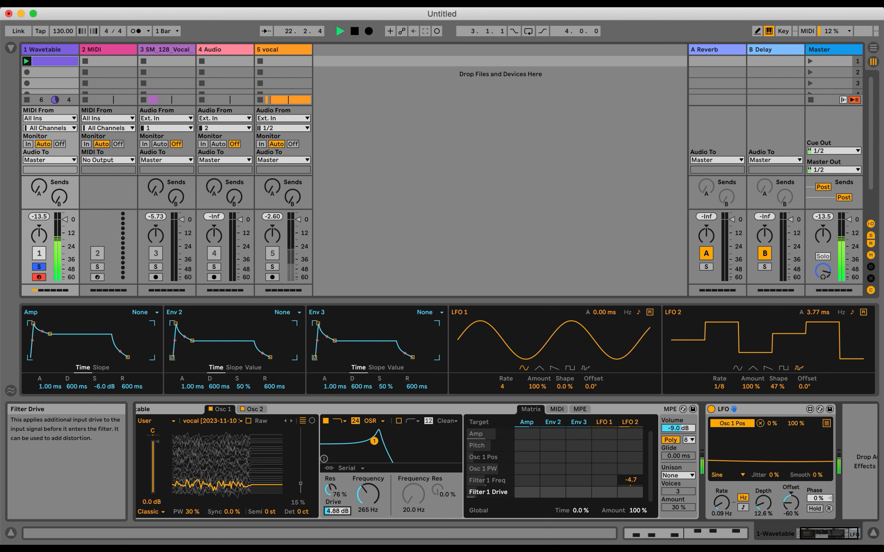
# - Set Filter 1 to 543 Hz with 6.56 dB drive and LFO 2 modulation of 11, and retrigger LFO 2 with 0.00 ms attack
pyautogui.moveTo(368, 494)
pyautogui.mouseDown()
pyautogui.moveTo(368, 474)
pyautogui.moveTo(372, 507)
pyautogui.mouseUp()
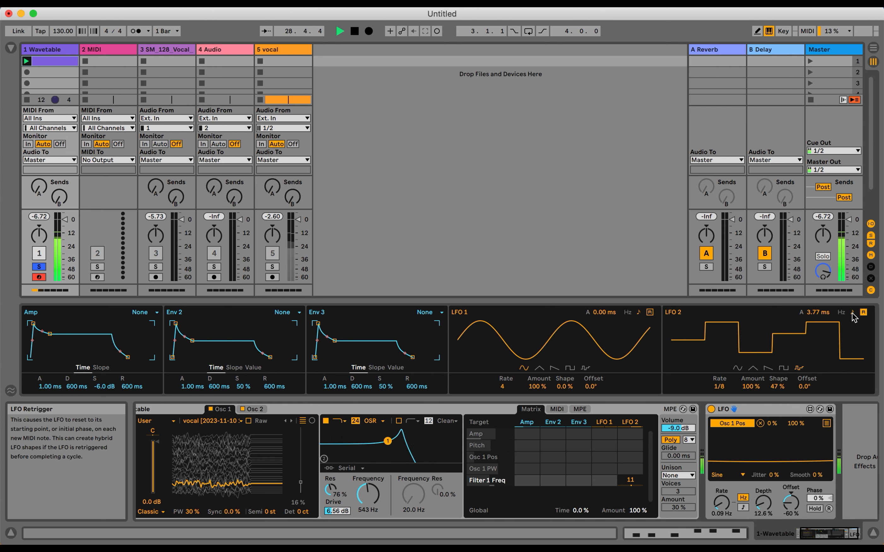
pyautogui.moveTo(823, 313); pyautogui.dragTo(823, 323)
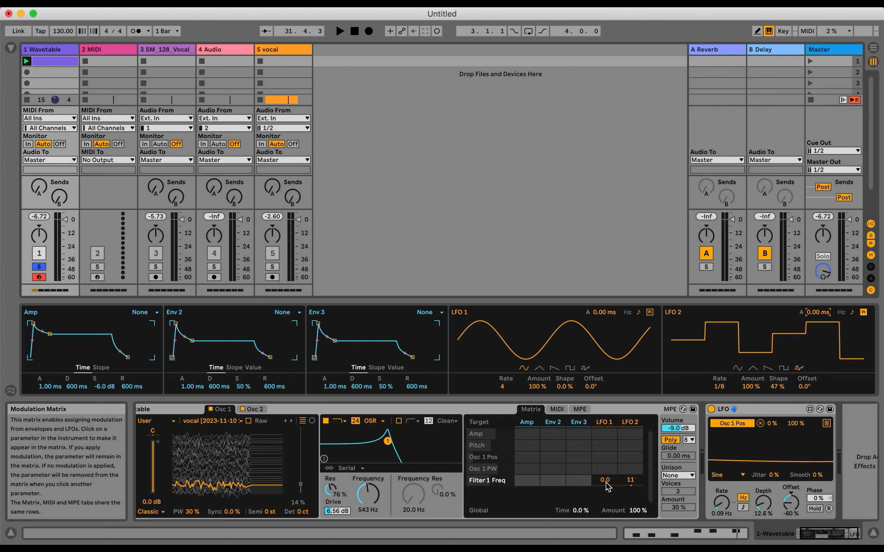
# - Modulate Filter 1's frequency with LFO 1 at -25, using rate 3 and 68% amount for LFO 1, and set the filter to 514 Hz
pyautogui.press('space')
pyautogui.moveTo(606, 486)
pyautogui.mouseDown()
pyautogui.moveTo(606, 478)
pyautogui.moveTo(606, 505)
pyautogui.mouseUp()
pyautogui.click(513, 387)
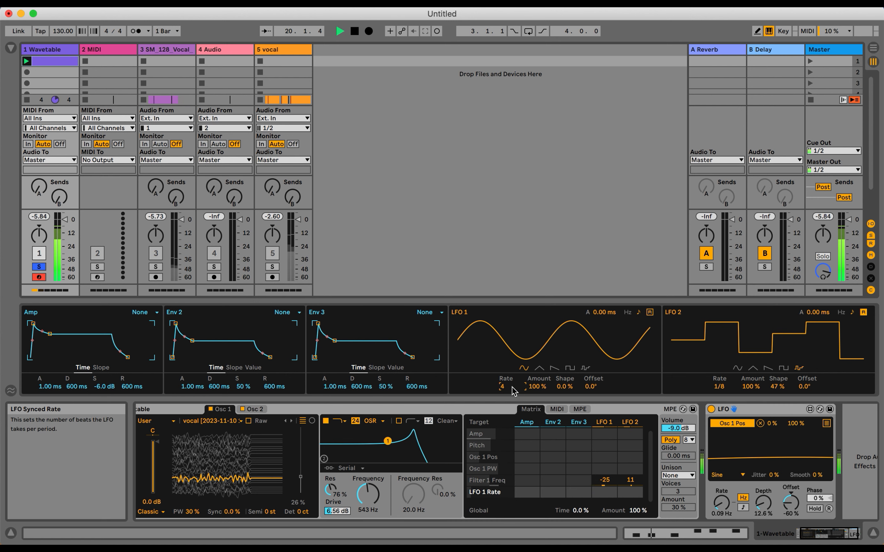
pyautogui.press('Down')
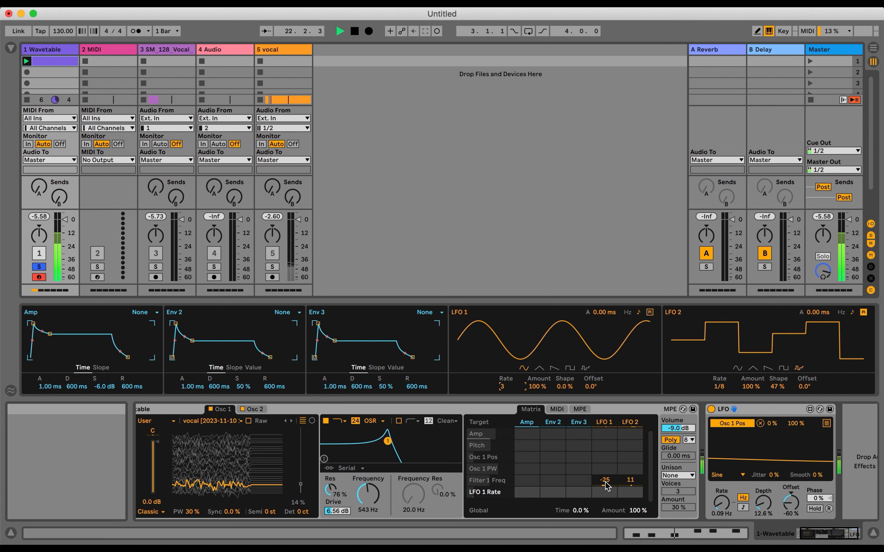
pyautogui.moveTo(543, 387)
pyautogui.mouseDown()
pyautogui.moveTo(543, 398)
pyautogui.moveTo(543, 387)
pyautogui.mouseUp()
pyautogui.moveTo(368, 494)
pyautogui.mouseDown()
pyautogui.moveTo(368, 482)
pyautogui.moveTo(368, 499)
pyautogui.mouseUp()
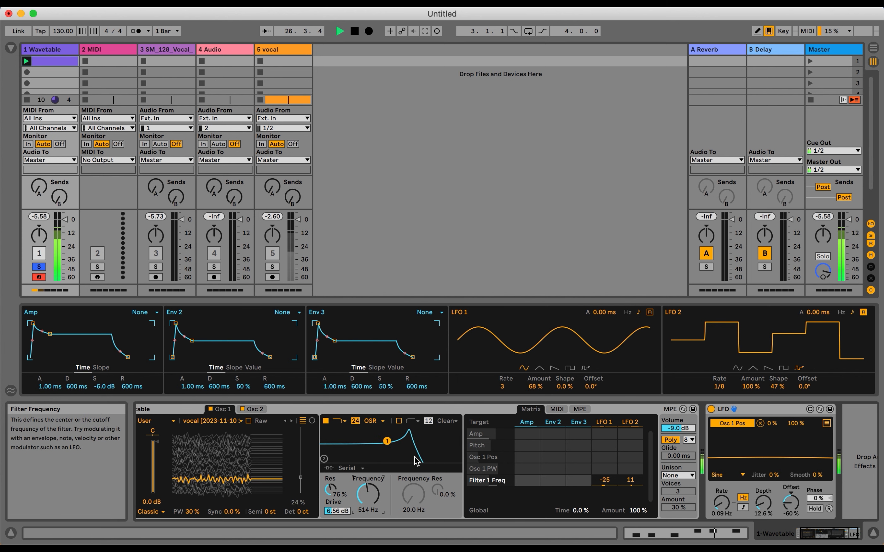
pyautogui.press('space')
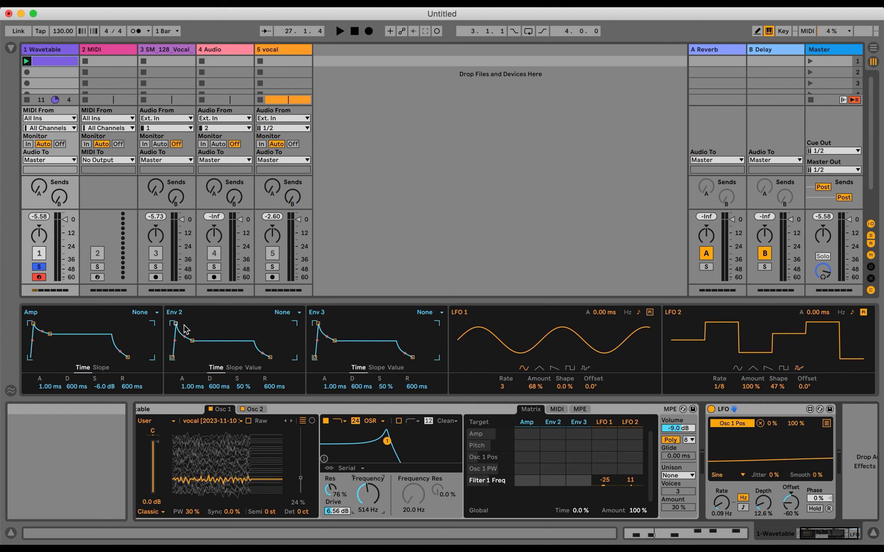
# - Set Env 2's attack to 0.00 ms and modulate Filter 1's frequency with Env 2 at -3.1
pyautogui.moveTo(175, 324); pyautogui.dragTo(172, 323)
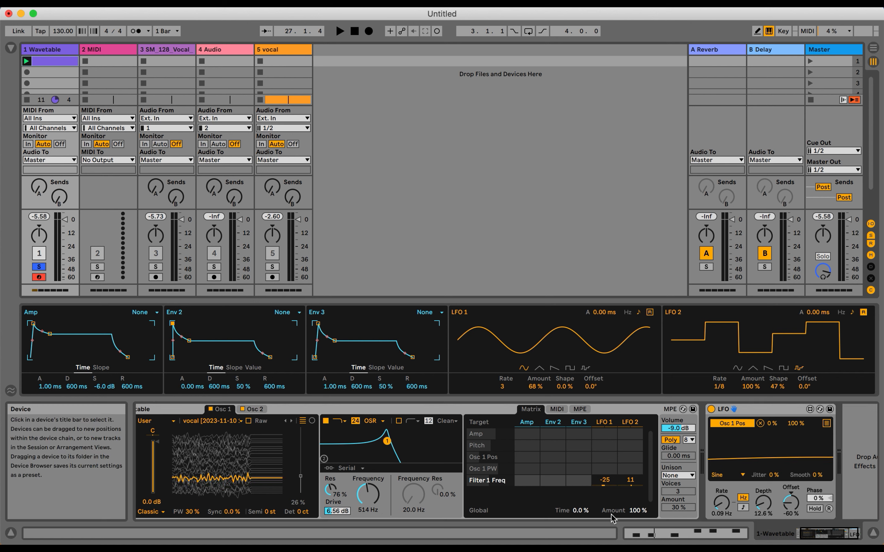
pyautogui.press('space')
pyautogui.moveTo(552, 483)
pyautogui.mouseDown()
pyautogui.moveTo(553, 444)
pyautogui.moveTo(552, 485)
pyautogui.moveTo(554, 475)
pyautogui.mouseUp()
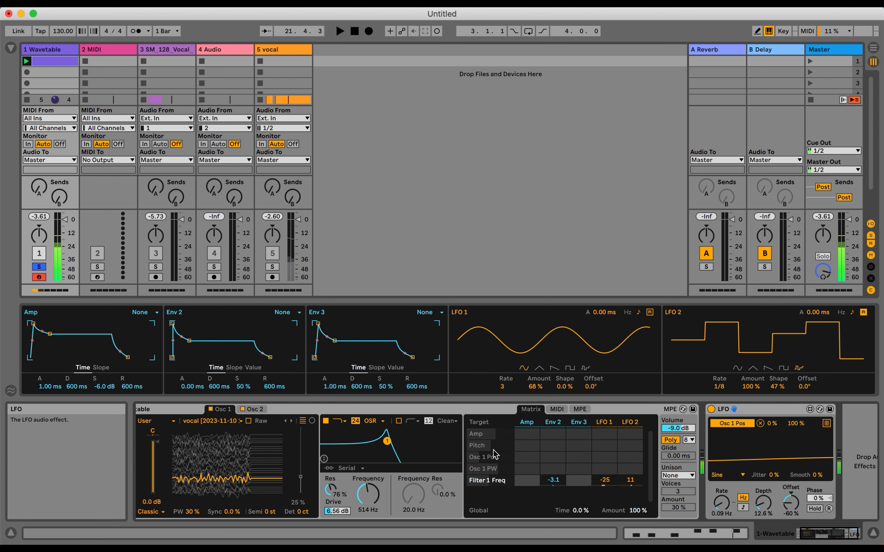
pyautogui.press('space')
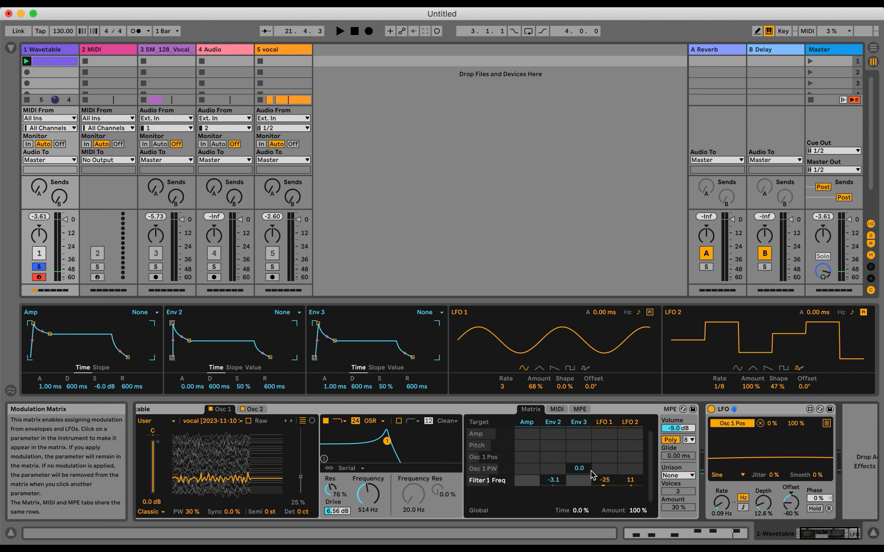
# - Set Env 3's attack to 5.60 s and modulate Filter 1's frequency with Env 3 at 27
pyautogui.moveTo(318, 323); pyautogui.dragTo(341, 329)
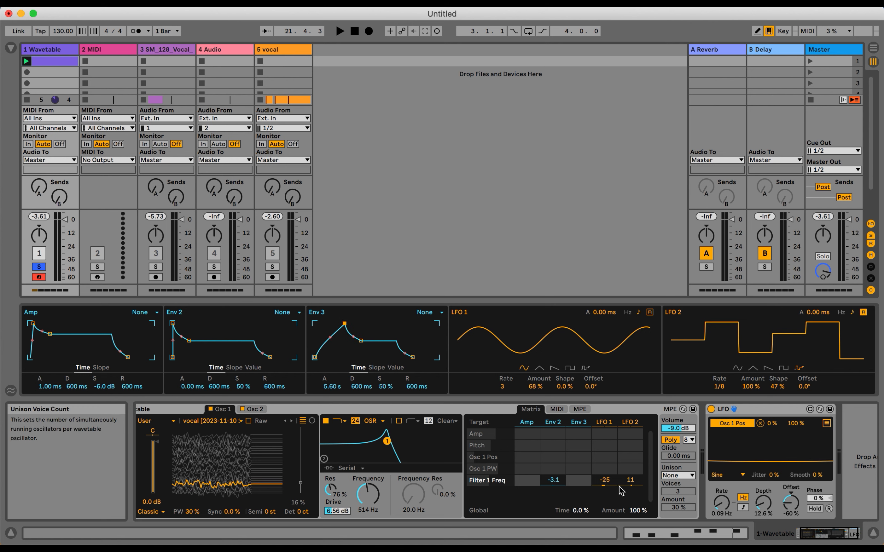
pyautogui.press('space')
pyautogui.moveTo(578, 480); pyautogui.dragTo(579, 461)
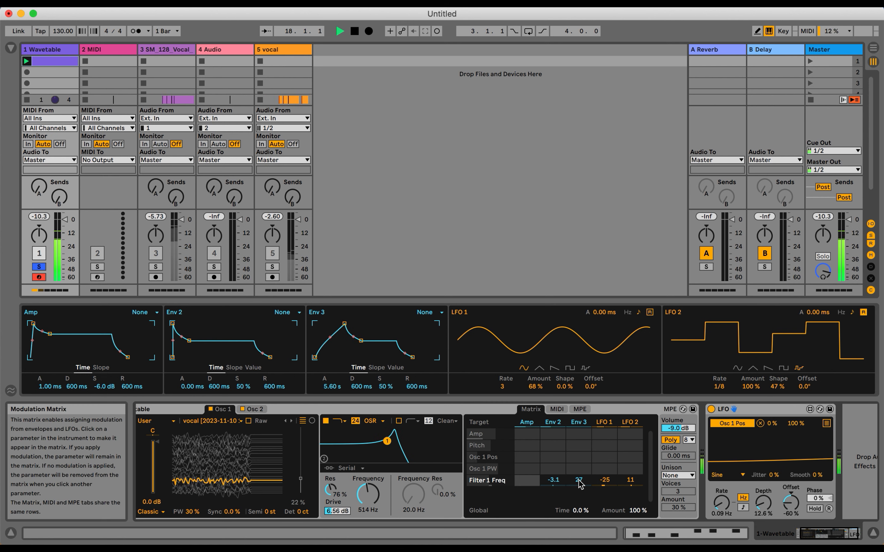
# - Set Env 3's decay to 747 ms, sustain to 47% and release to 975 ms, and lower Filter 1's frequency to 313 Hz
pyautogui.moveTo(361, 340); pyautogui.dragTo(362, 341)
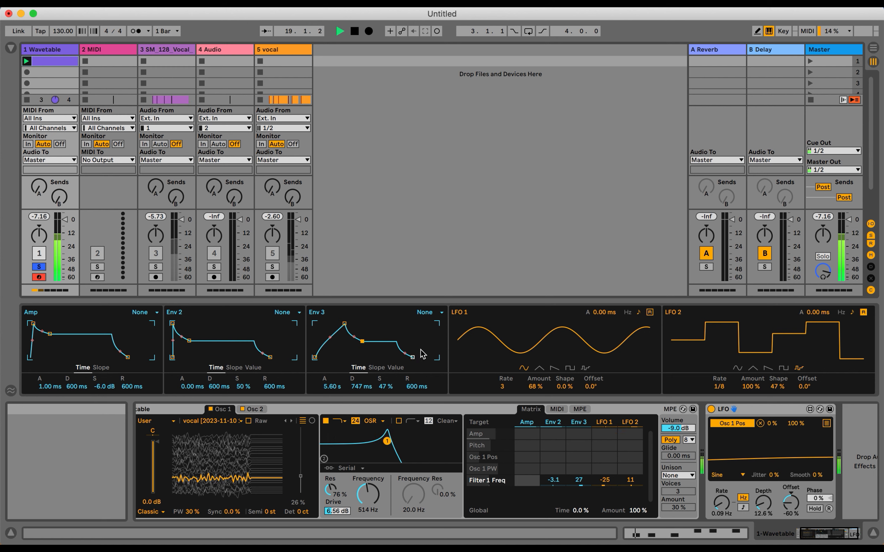
pyautogui.moveTo(413, 357); pyautogui.dragTo(415, 357)
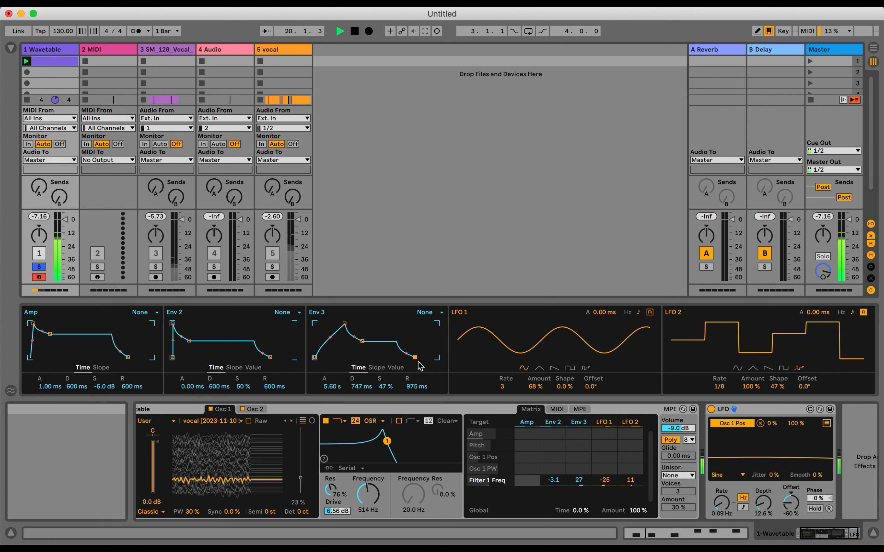
pyautogui.moveTo(368, 494); pyautogui.dragTo(371, 506)
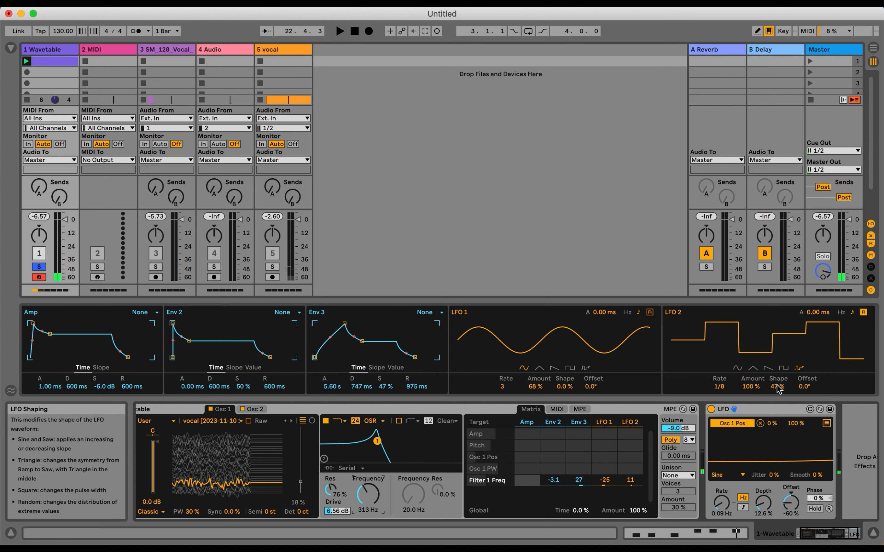
# - Set LFO 2's amount to 62% and Filter 1's frequency to 543 Hz
pyautogui.moveTo(750, 386); pyautogui.dragTo(750, 400)
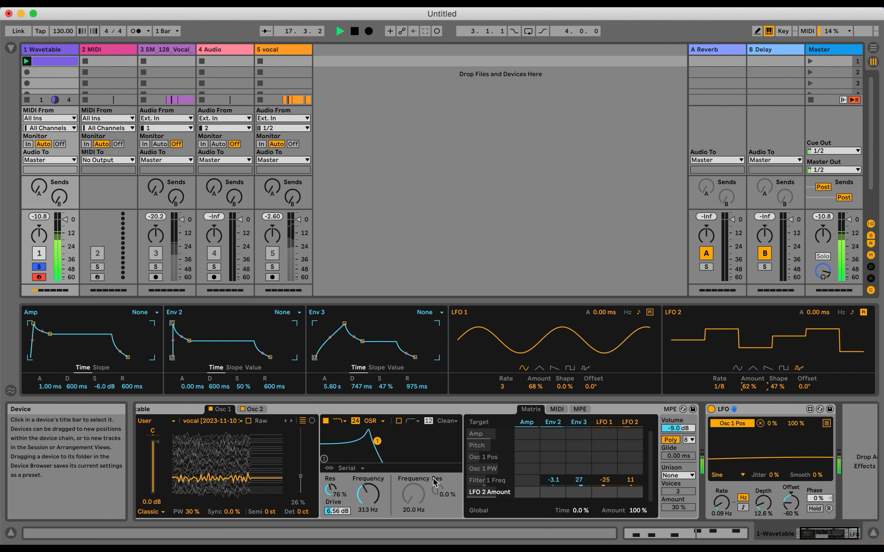
pyautogui.moveTo(368, 493); pyautogui.dragTo(368, 491)
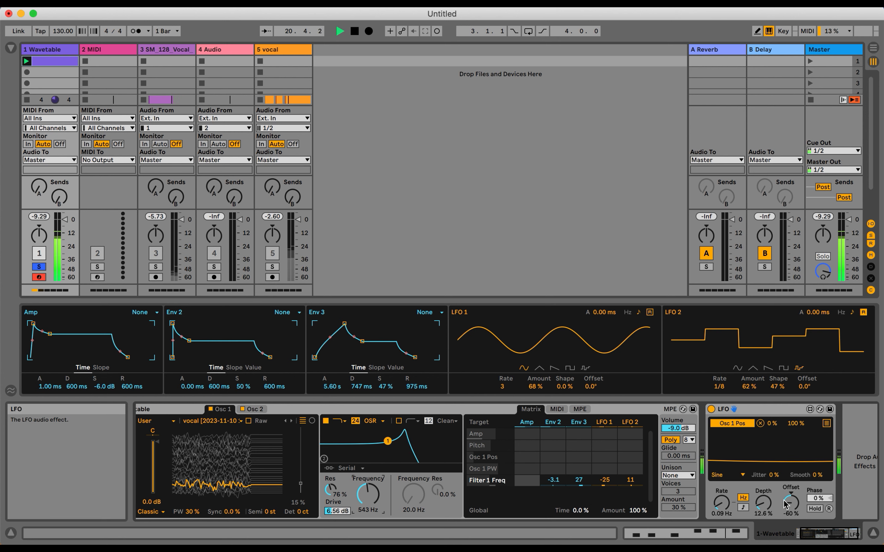
# - Set the offset of the LFO device controlling Osc 1 Pos to -46% and LFO 1's modulation of Filter 1's frequency to 17
pyautogui.moveTo(791, 504); pyautogui.dragTo(792, 411)
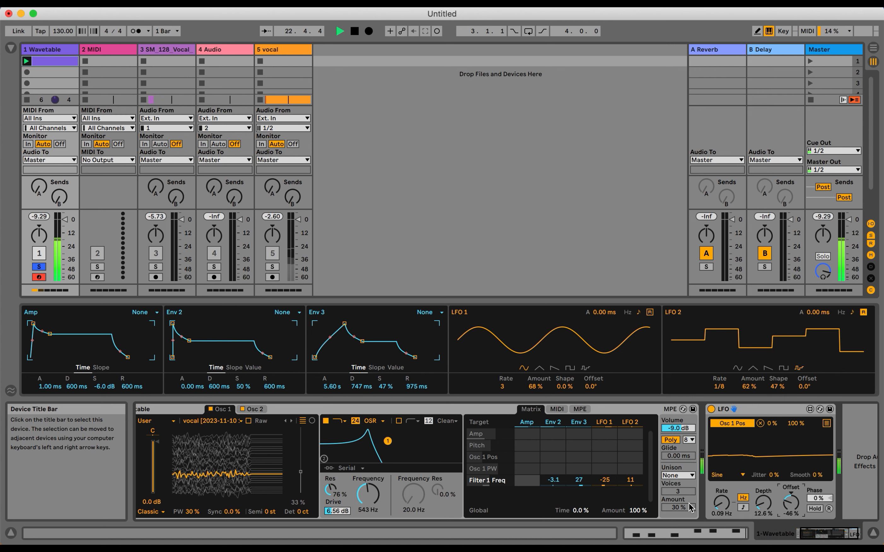
pyautogui.moveTo(607, 480); pyautogui.dragTo(607, 464)
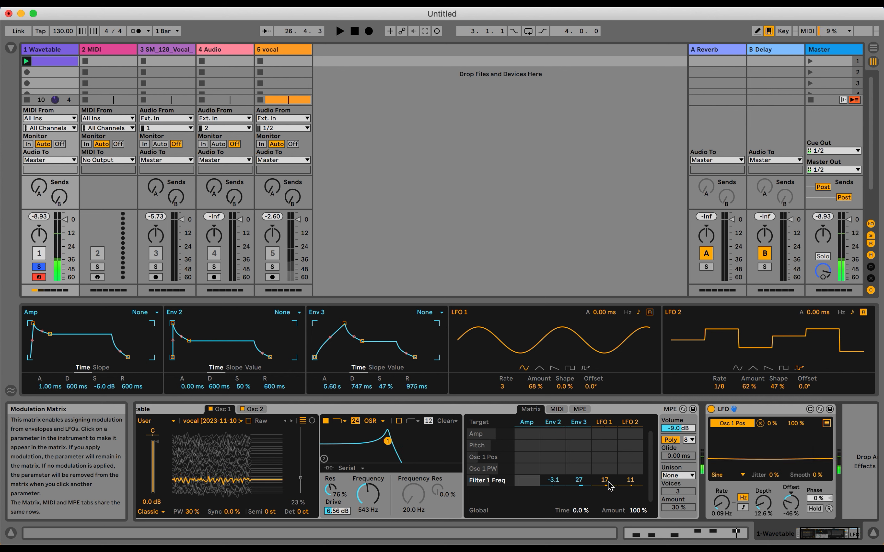
# - Set Osc 2's wavetable position to 36% and modulate it with LFO 1 at 16 and LFO 2 at -6.2
pyautogui.click(227, 411)
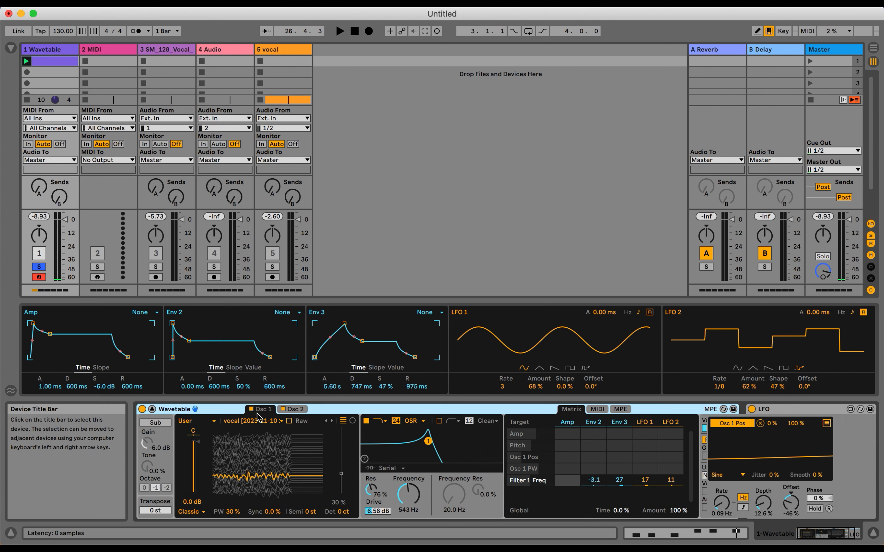
pyautogui.click(293, 409)
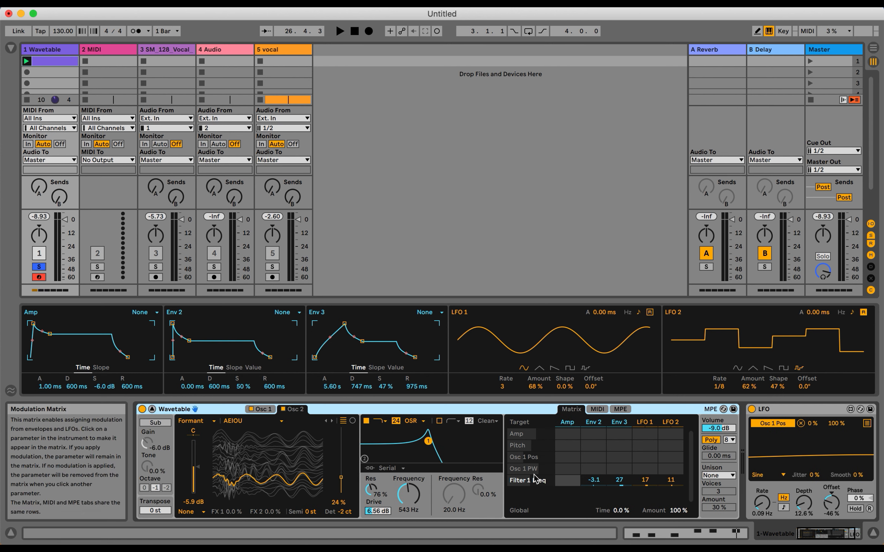
pyautogui.moveTo(341, 477); pyautogui.dragTo(341, 470)
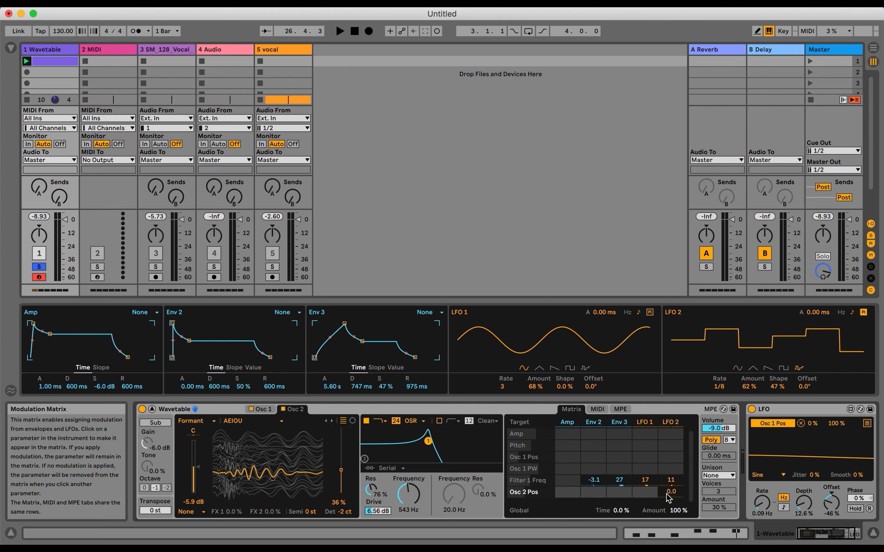
pyautogui.press('space')
pyautogui.moveTo(663, 494); pyautogui.dragTo(642, 485)
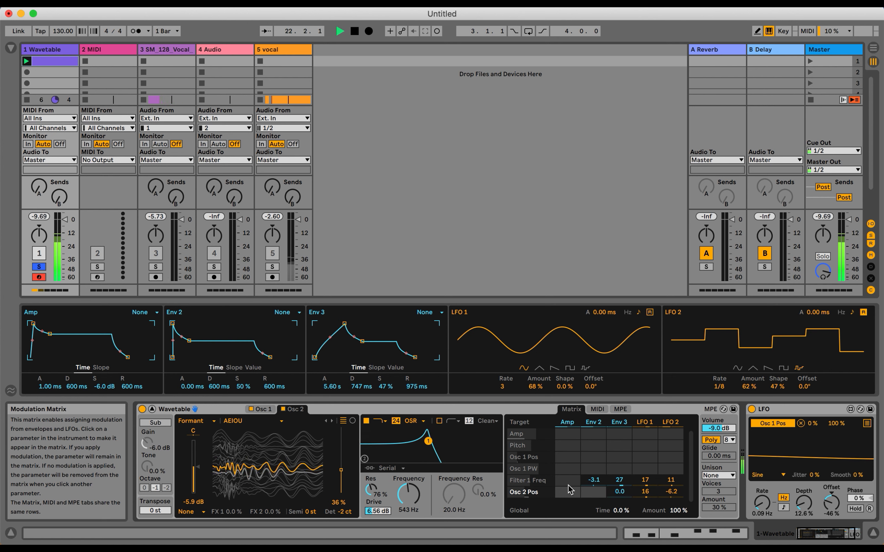
# - Set Osc 2's effect mode to Classic with PW -12% and Sync 0.0%, and its wavetable position to 56%
pyautogui.click(313, 513)
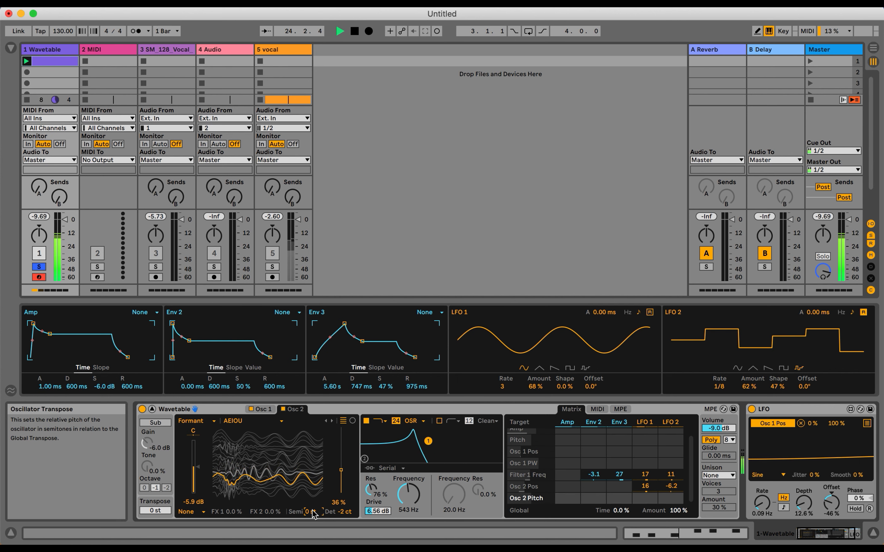
pyautogui.click(191, 511)
pyautogui.click(193, 520)
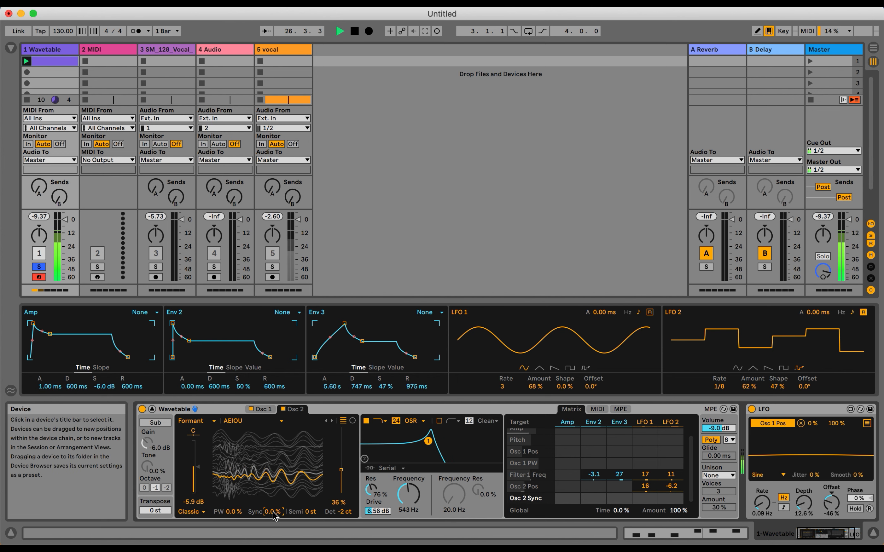
pyautogui.moveTo(233, 512); pyautogui.dragTo(233, 502)
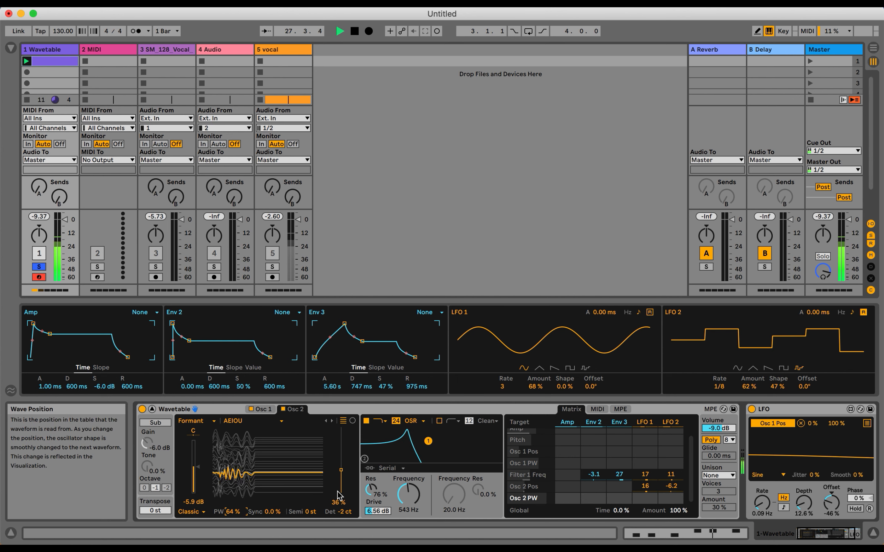
pyautogui.moveTo(341, 470); pyautogui.dragTo(342, 457)
pyautogui.doubleClick(234, 508)
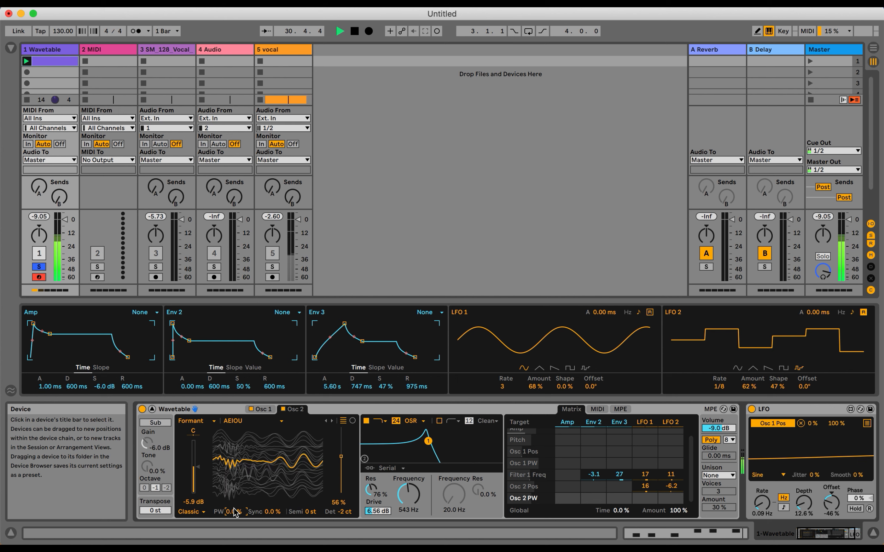
pyautogui.moveTo(269, 511)
pyautogui.mouseDown()
pyautogui.moveTo(273, 486)
pyautogui.moveTo(274, 513)
pyautogui.mouseUp()
pyautogui.doubleClick(272, 512)
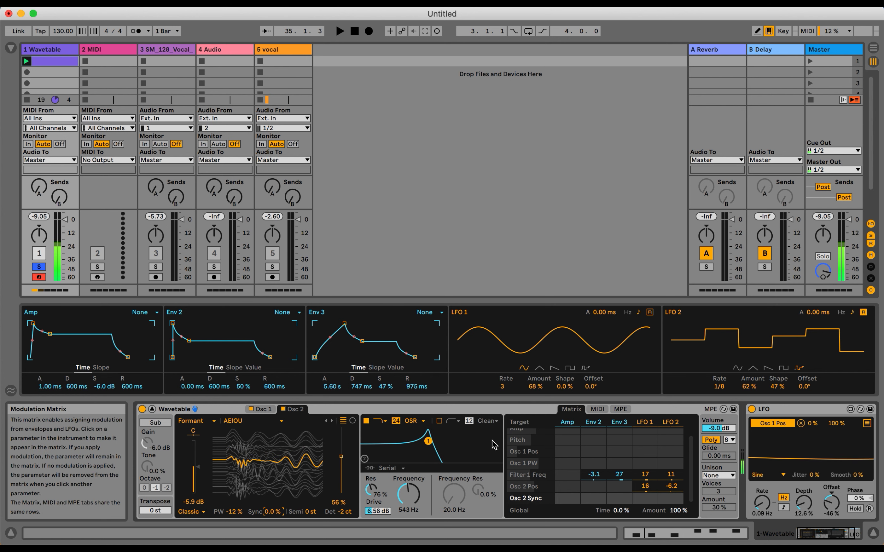
# - Enable Filter 2 with parallel routing, setting its frequency to 3.95 kHz and resonance to 81%
pyautogui.click(439, 421)
pyautogui.moveTo(454, 494)
pyautogui.mouseDown()
pyautogui.moveTo(453, 482)
pyautogui.moveTo(453, 511)
pyautogui.mouseUp()
pyautogui.click(387, 467)
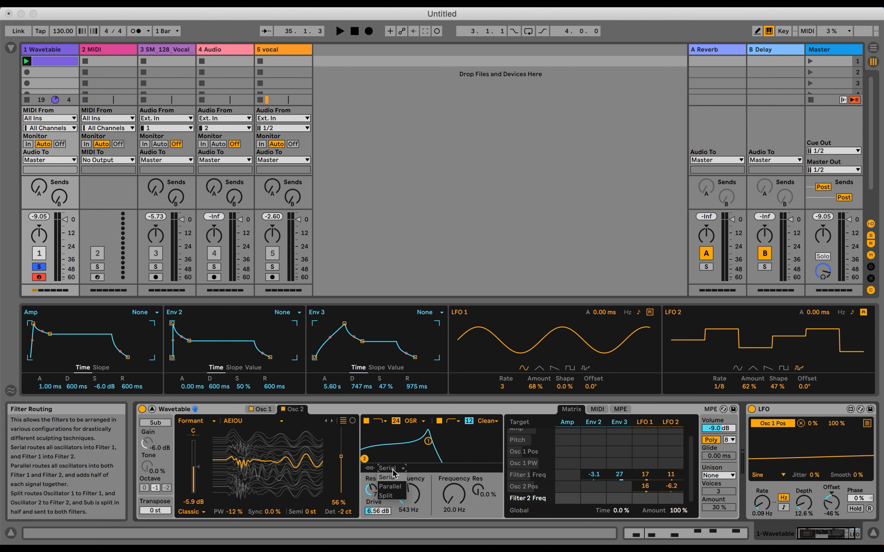
pyautogui.click(393, 488)
pyautogui.moveTo(364, 458); pyautogui.dragTo(464, 443)
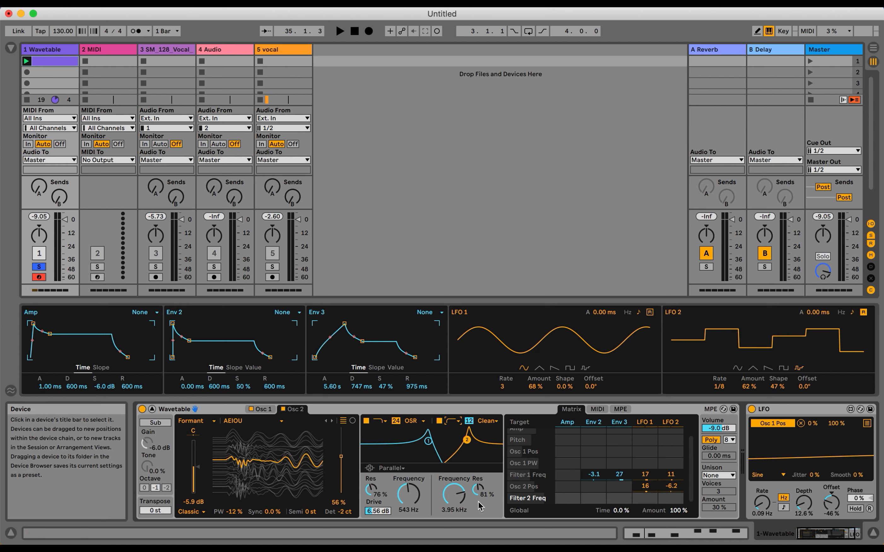
# - Lower Filter 2's frequency to 2.03 kHz and pick its filter type while auditioning the clip
pyautogui.press('space')
pyautogui.moveTo(453, 494)
pyautogui.mouseDown()
pyautogui.moveTo(453, 530)
pyautogui.moveTo(453, 458)
pyautogui.moveTo(457, 493)
pyautogui.mouseUp()
pyautogui.click(453, 421)
pyautogui.click(457, 449)
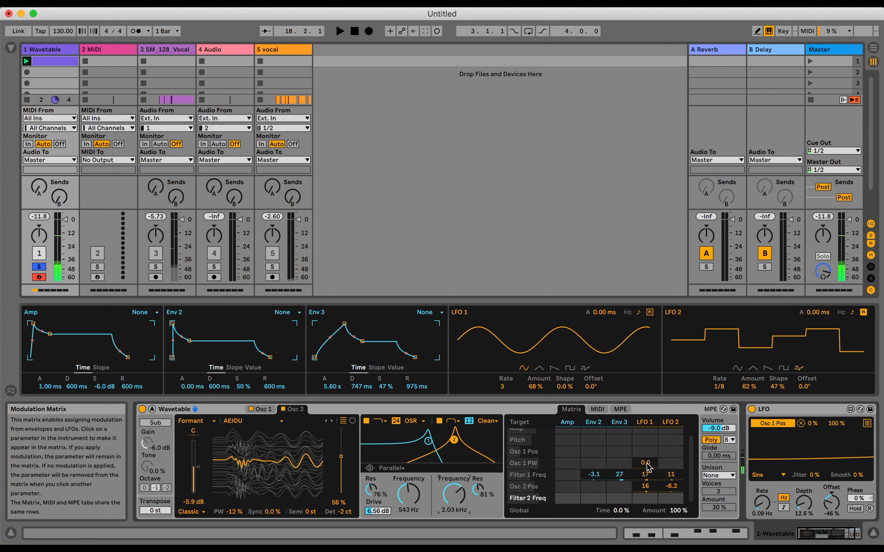
# - Modulate Filter 2's frequency with Env 2 at -23, Env 3 at 52 and LFO 1 at -31
pyautogui.scroll(1, 647, 462)
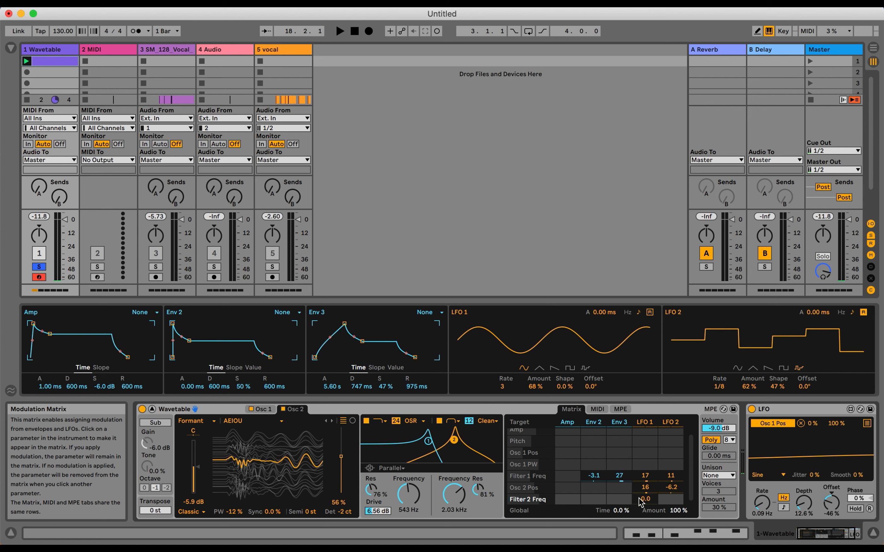
pyautogui.moveTo(644, 499)
pyautogui.mouseDown()
pyautogui.moveTo(645, 491)
pyautogui.moveTo(646, 501)
pyautogui.mouseUp()
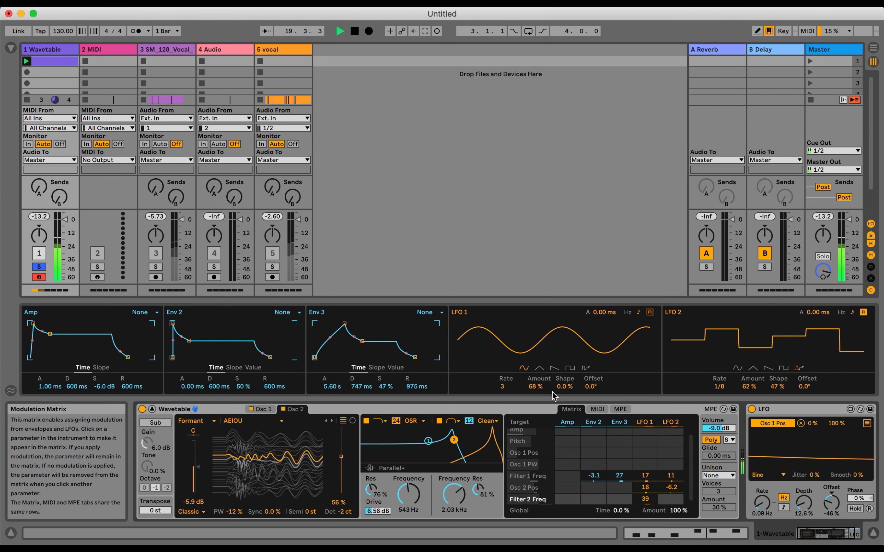
pyautogui.moveTo(622, 500); pyautogui.dragTo(622, 499)
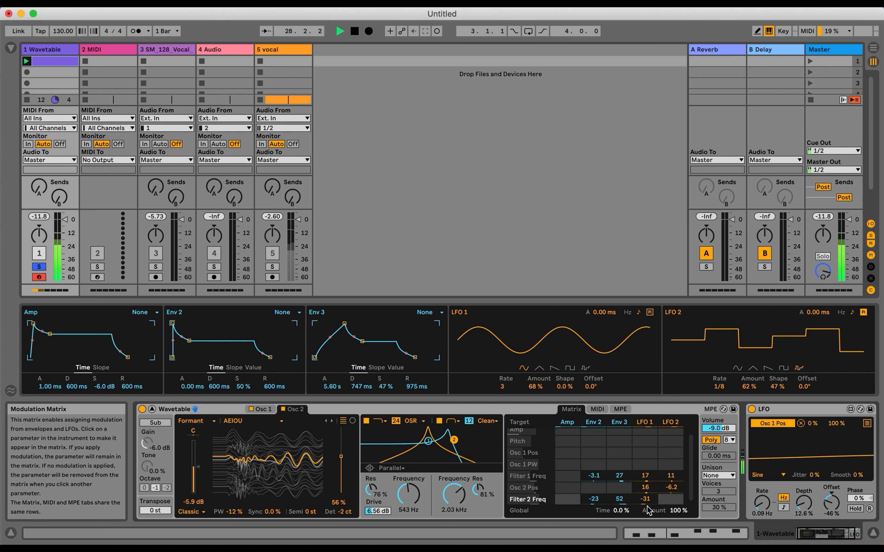
# - Set the global modulation Time to 12% and reset the global Amount to 100%
pyautogui.click(621, 510)
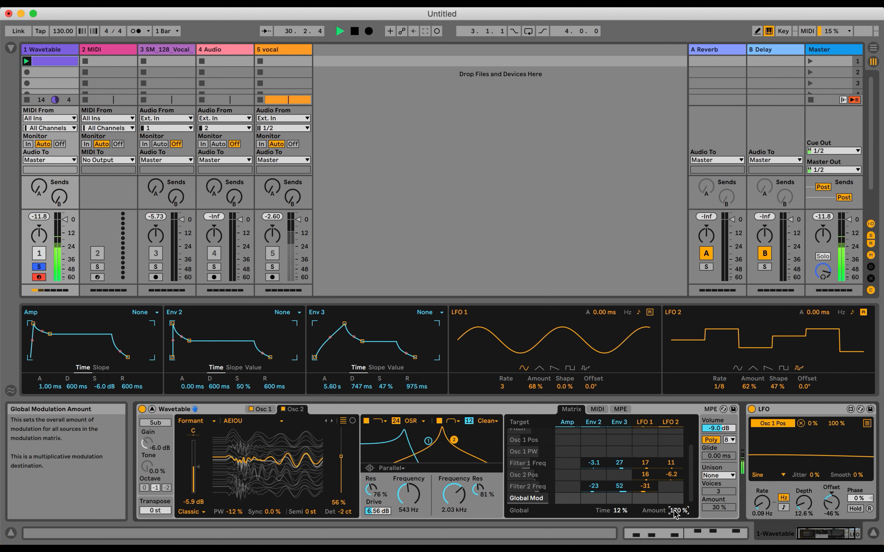
pyautogui.moveTo(674, 511); pyautogui.dragTo(674, 531)
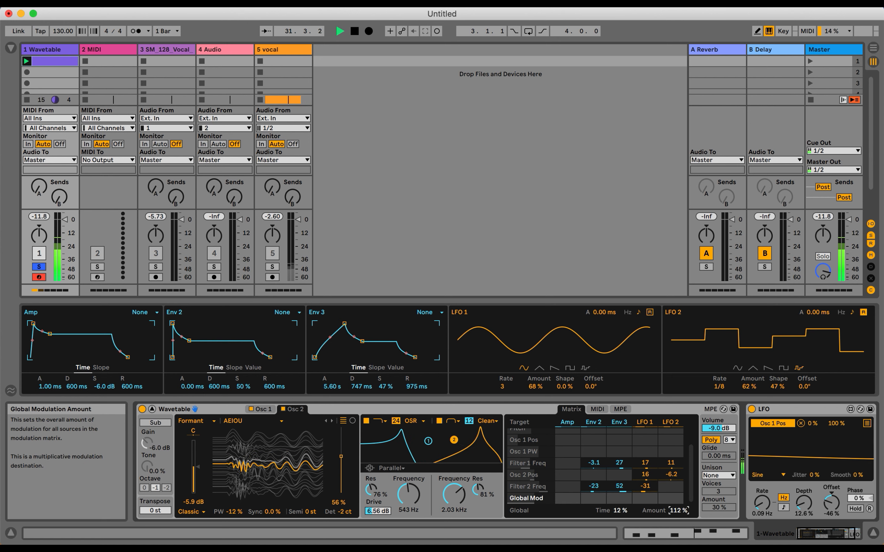
pyautogui.doubleClick(674, 510)
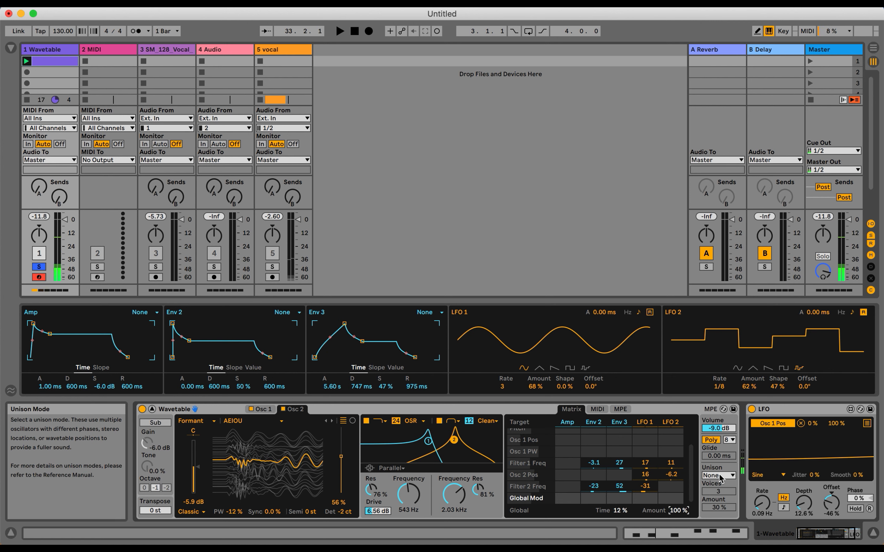
# - Try the Shimmer unison mode with 2 voices and an amount of 19%
pyautogui.hscroll(3, 720, 478)
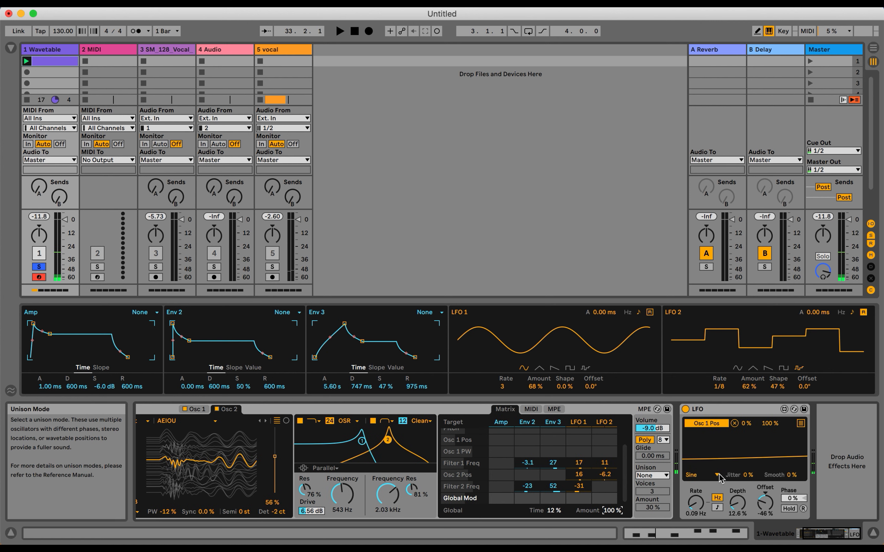
pyautogui.click(659, 477)
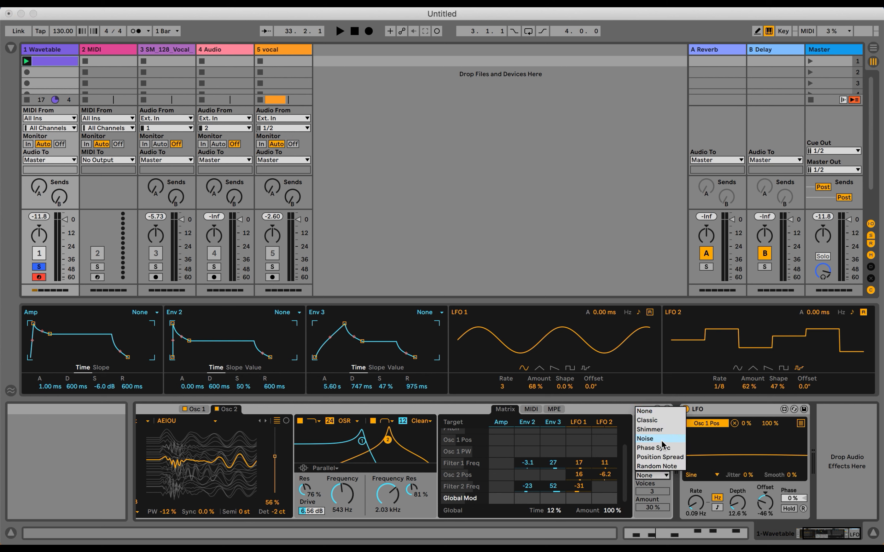
pyautogui.click(667, 473)
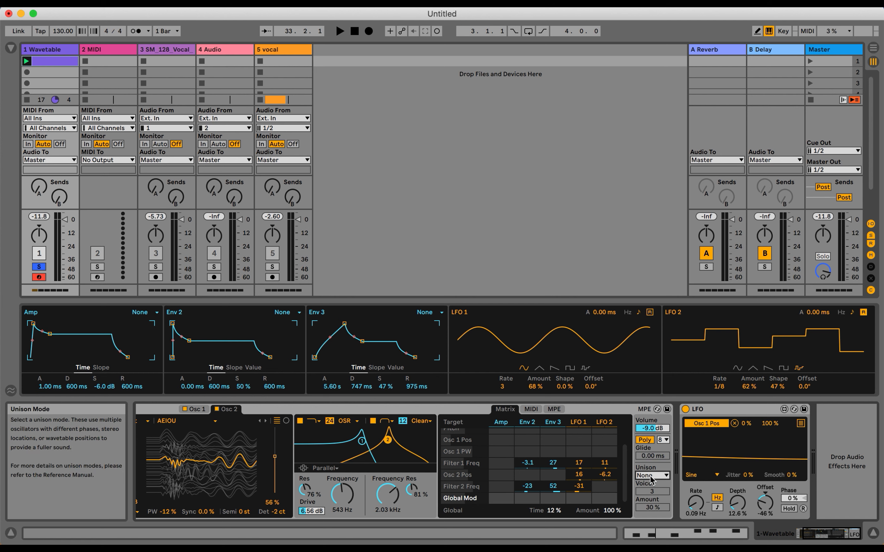
pyautogui.click(653, 475)
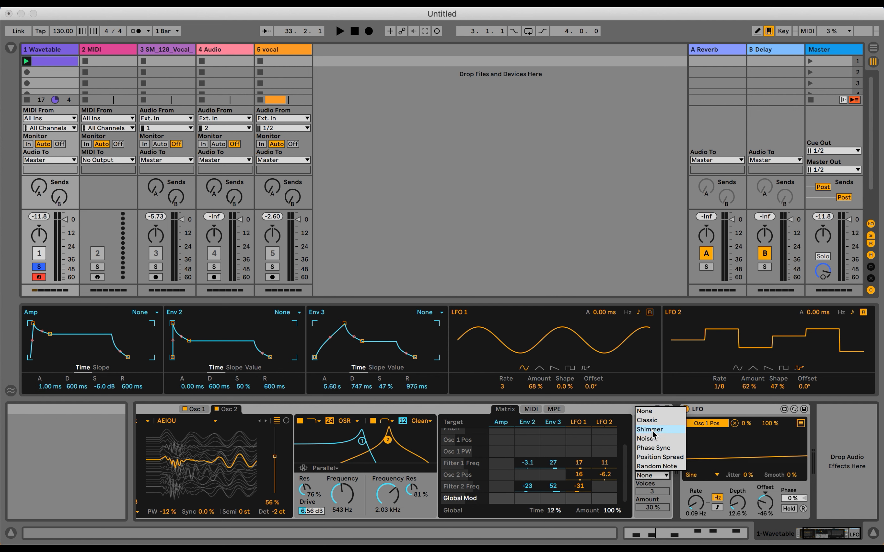
pyautogui.click(652, 431)
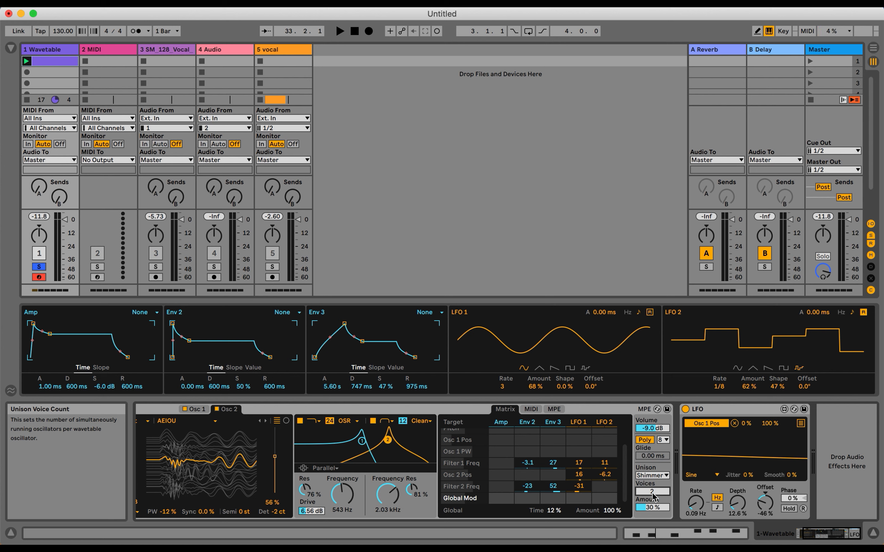
pyautogui.press('space')
pyautogui.moveTo(652, 507)
pyautogui.mouseDown()
pyautogui.moveTo(652, 484)
pyautogui.moveTo(651, 511)
pyautogui.mouseUp()
pyautogui.press('space')
# - Set the unison mode to Noise with 5 voices and an amount of 33%, and audition it
pyautogui.click(658, 475)
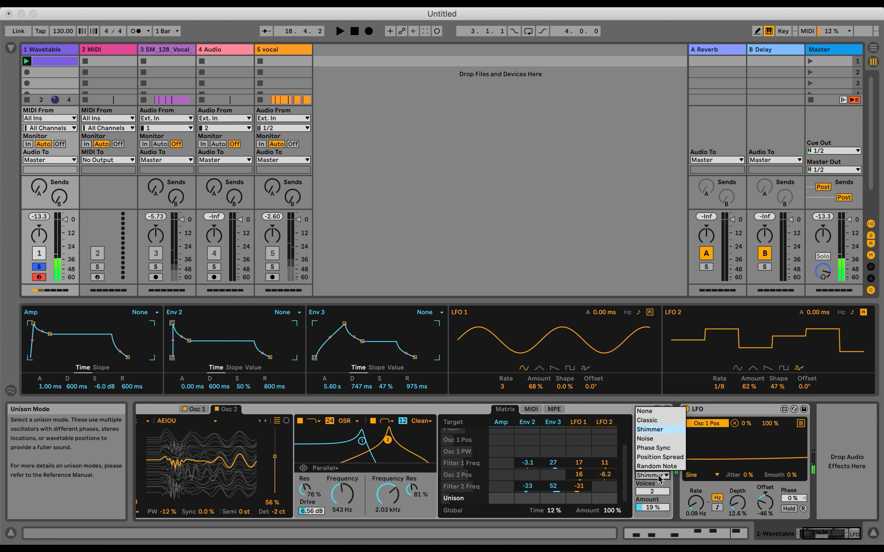
pyautogui.click(645, 438)
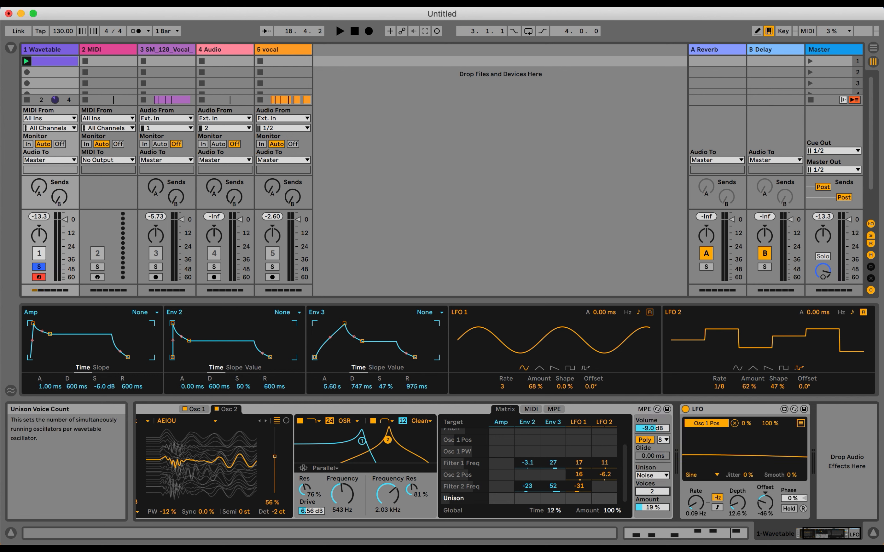
pyautogui.press('space')
pyautogui.moveTo(653, 508); pyautogui.dragTo(653, 550)
pyautogui.click(653, 508)
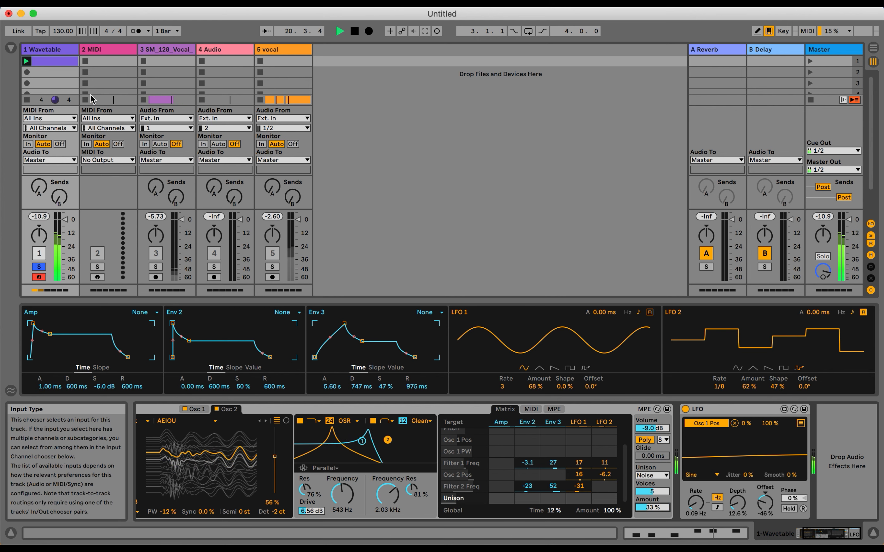
pyautogui.press('space')
# - Show the browser and clear its lfo search to list all audio effects
pyautogui.click(11, 48)
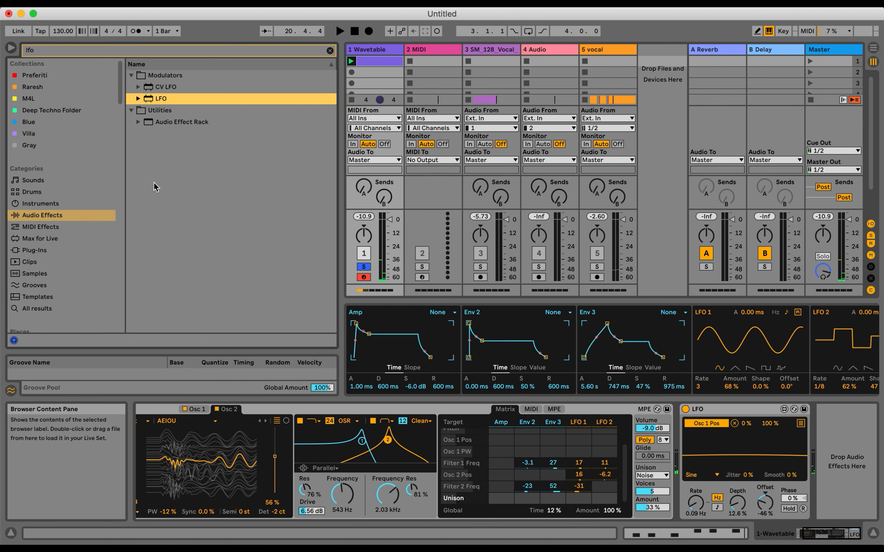
pyautogui.click(330, 51)
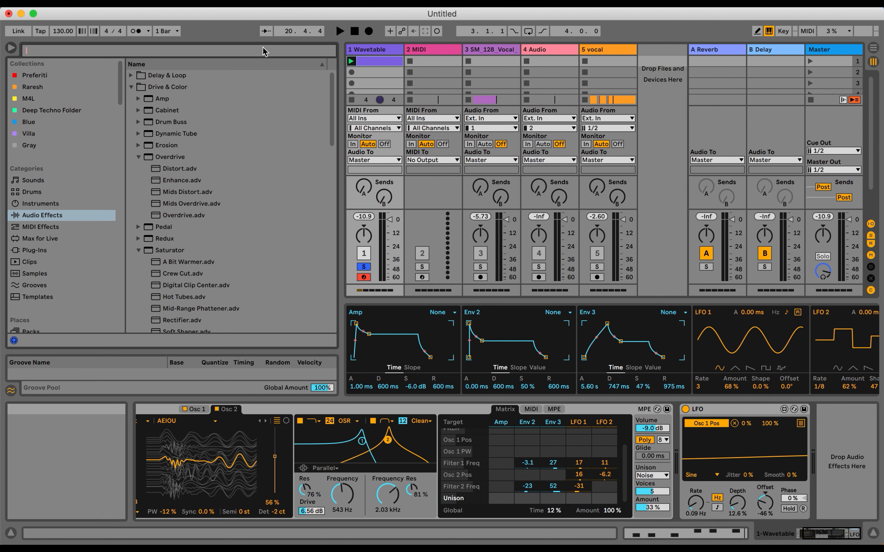
# - Enable Wavetable's sub oscillator, setting its gain to -8.9 dB and tone to 10% during playback
pyautogui.click(338, 490)
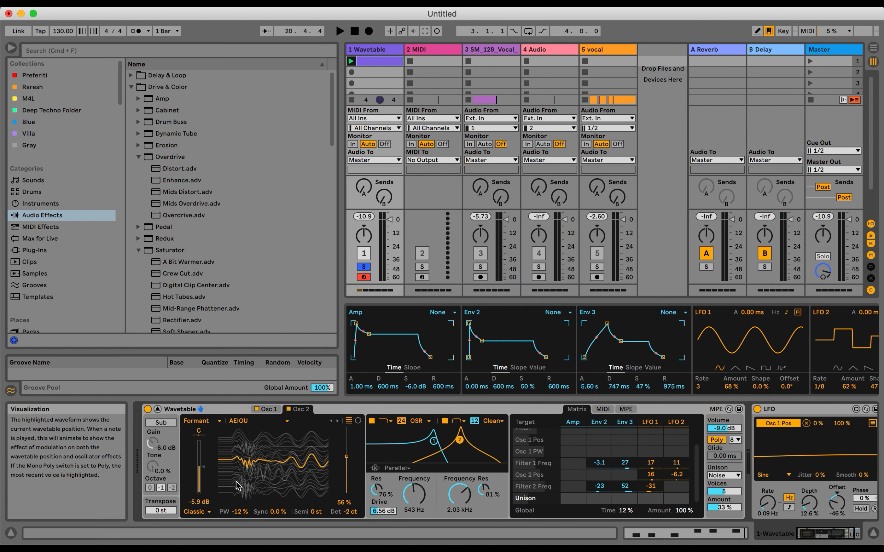
pyautogui.click(161, 423)
pyautogui.press('space')
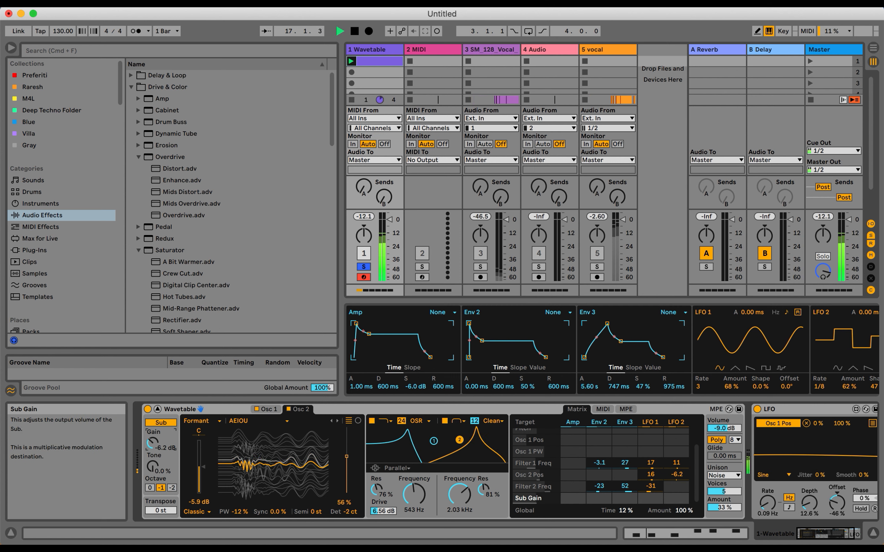
pyautogui.moveTo(152, 466); pyautogui.dragTo(152, 460)
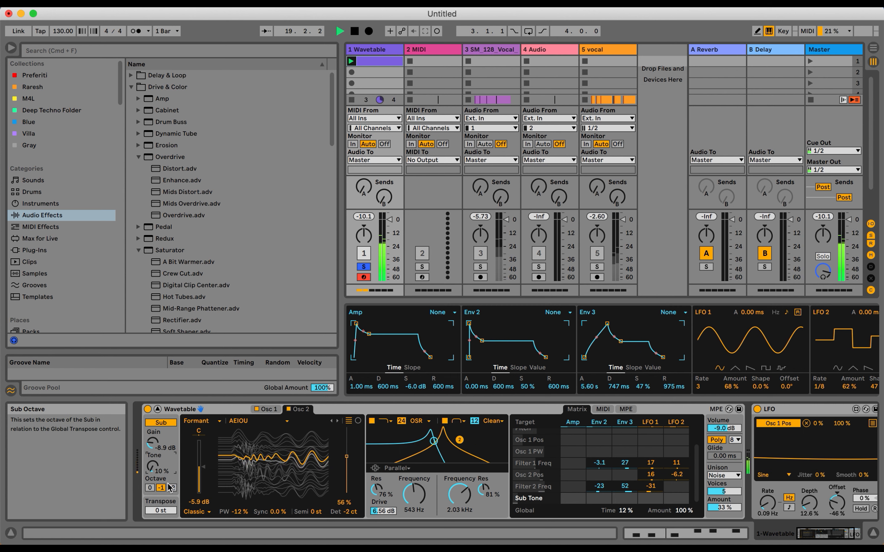
# - Search the audio effects for "a bit" and load the A Bit Warmer Saturator preset after the LFO
pyautogui.press('space')
pyautogui.click(221, 52)
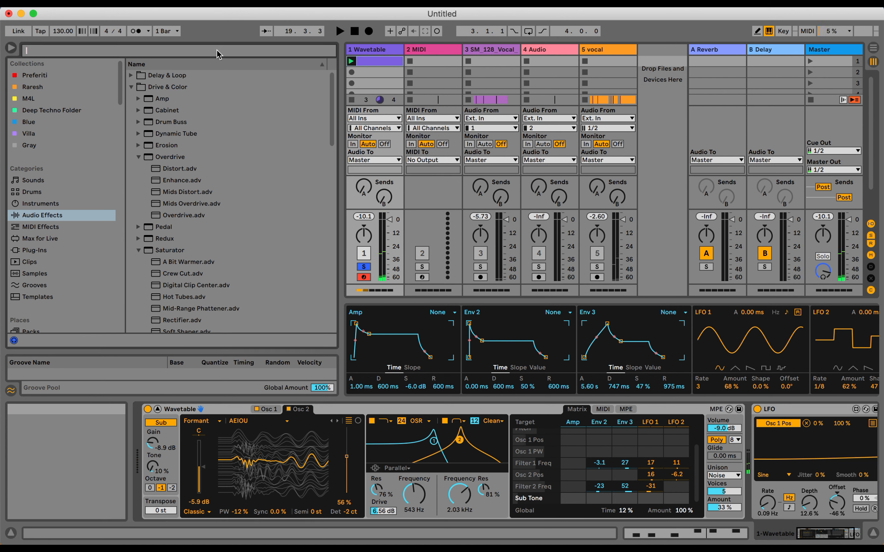
pyautogui.write('a bit')
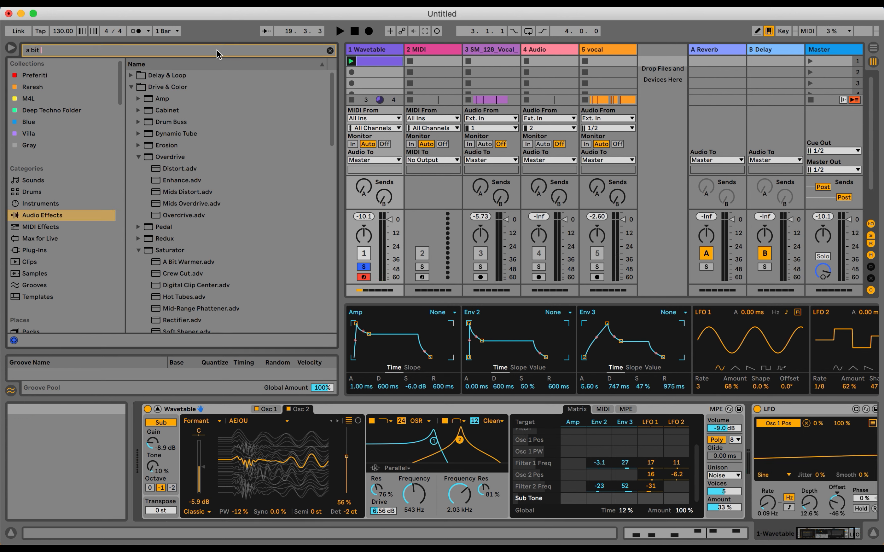
pyautogui.click(132, 76)
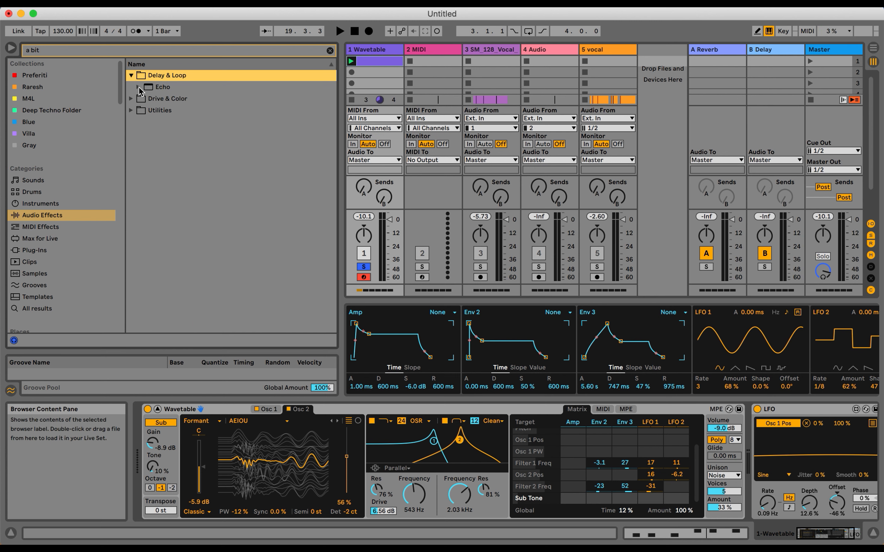
pyautogui.click(139, 88)
pyautogui.click(132, 111)
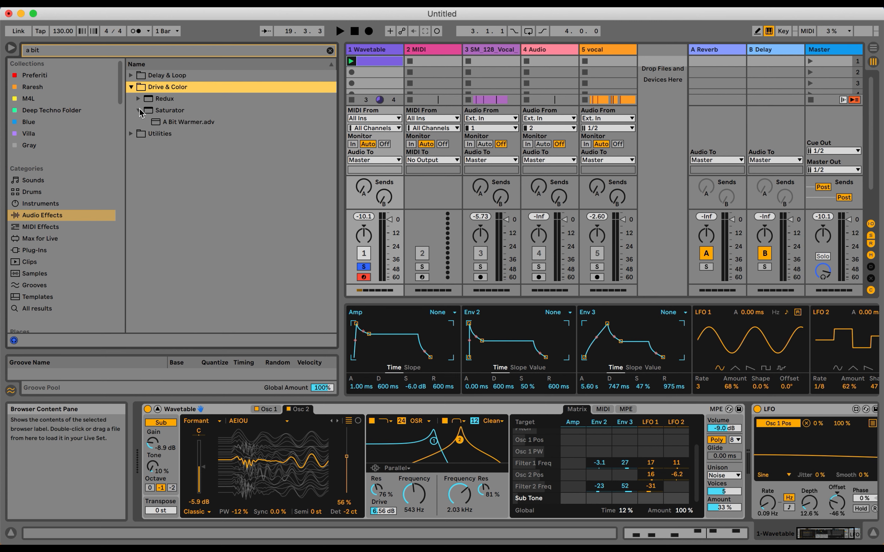
pyautogui.doubleClick(170, 110)
pyautogui.doubleClick(182, 122)
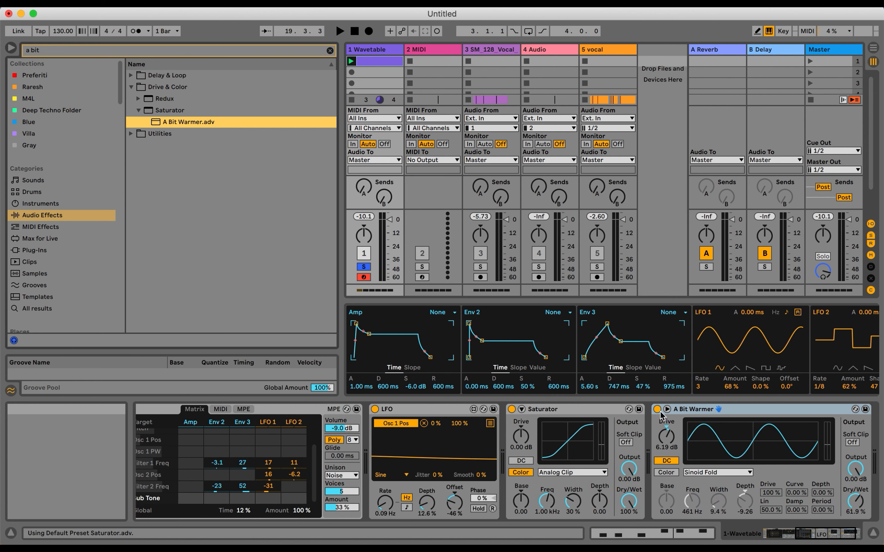
# - Delete the extra default Saturator and set A Bit Warmer's Dry/Wet to 53.2% during playback
pyautogui.click(611, 414)
pyautogui.press('Delete')
pyautogui.press('space')
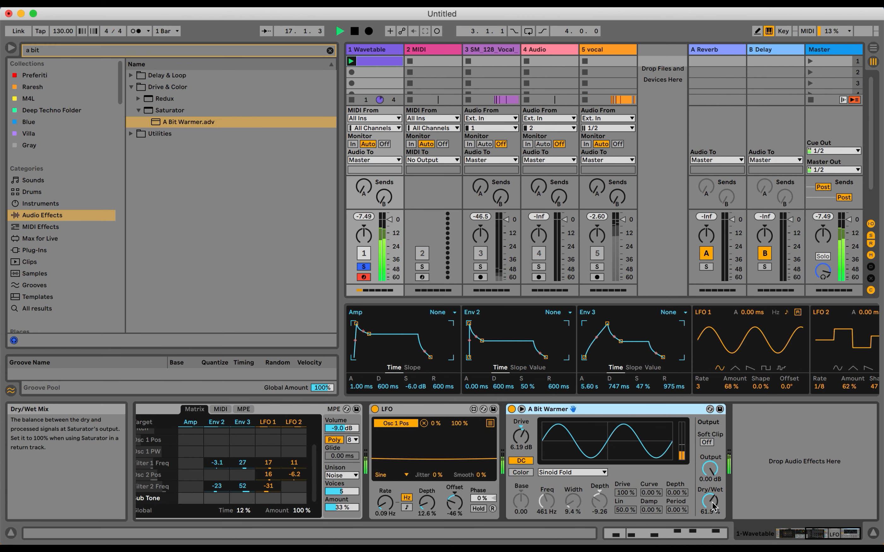
pyautogui.moveTo(710, 501)
pyautogui.mouseDown()
pyautogui.moveTo(710, 515)
pyautogui.moveTo(710, 501)
pyautogui.mouseUp()
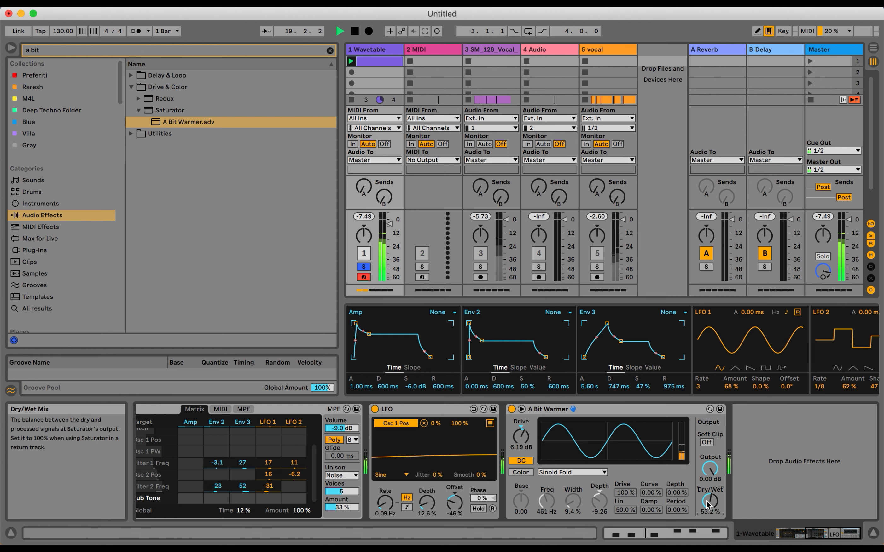
pyautogui.hscroll(-10, 230, 459)
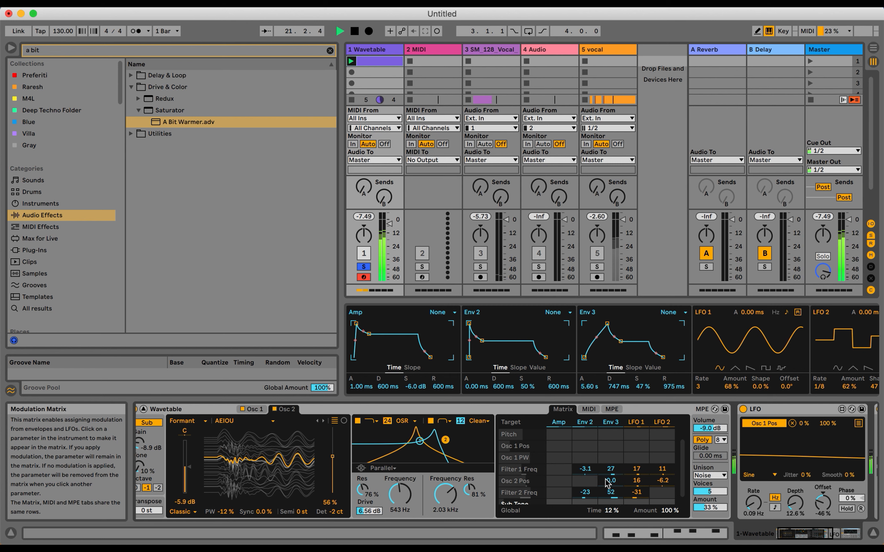
# - Search the audio effects for "delay" and add the default Delay after A Bit Warmer
pyautogui.click(260, 50)
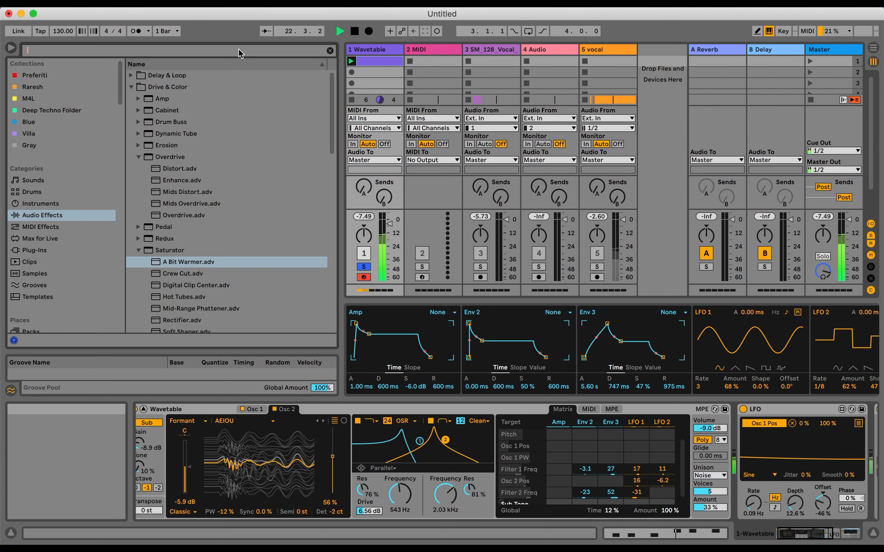
pyautogui.write('delay')
pyautogui.click(131, 76)
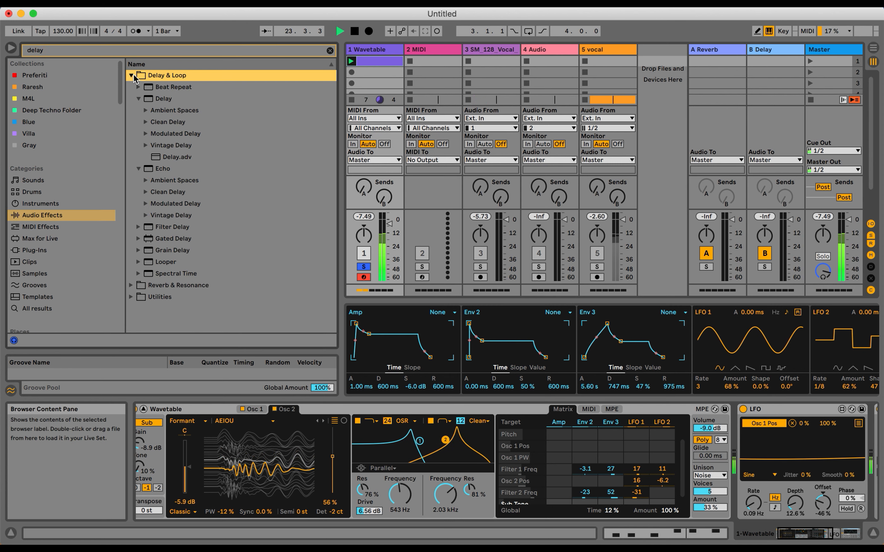
pyautogui.doubleClick(163, 99)
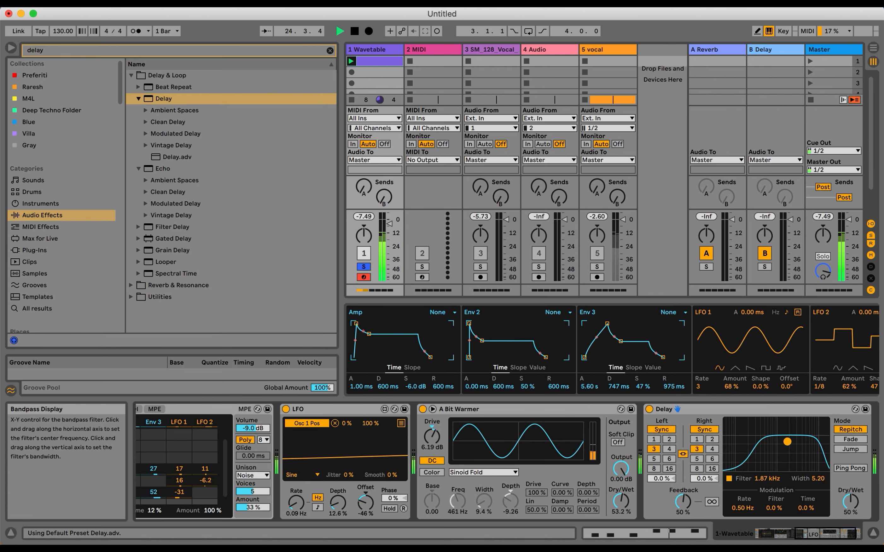
# - Set the Delay's filter to 2.41 kHz with width 4.08, Dry/Wet 26%, feedback 63%, offsets 0.5% and 2.1%, and modulation 0.14 Hz, 23% and 20%
pyautogui.moveTo(786, 442); pyautogui.dragTo(792, 447)
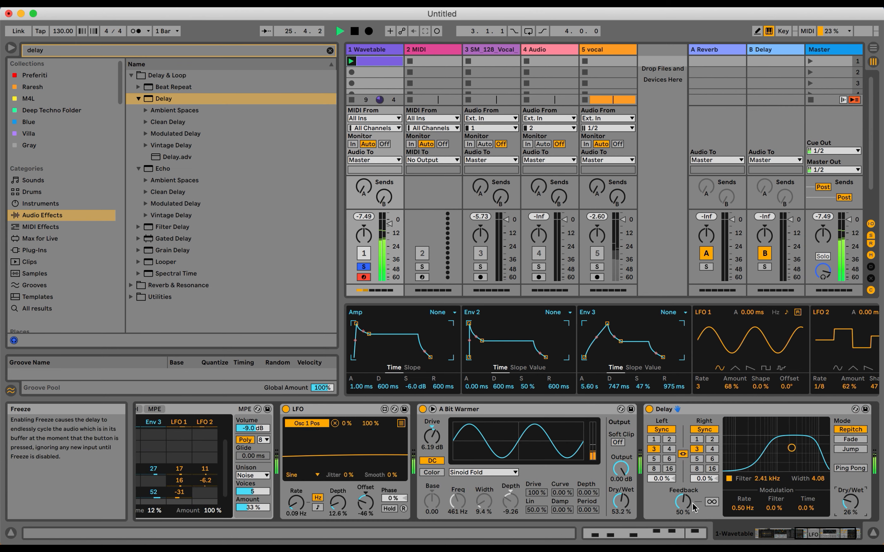
pyautogui.moveTo(687, 503); pyautogui.dragTo(704, 476)
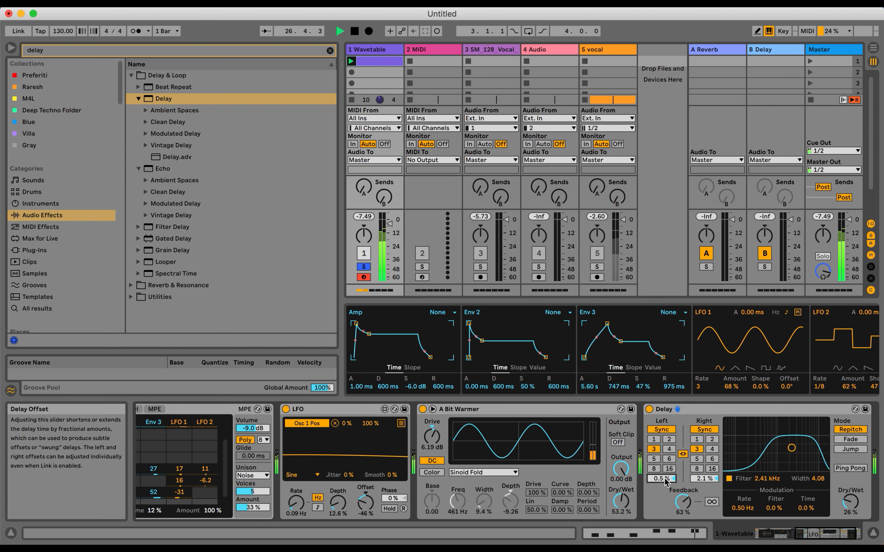
pyautogui.moveTo(776, 506); pyautogui.dragTo(743, 514)
# - Raise Wavetable's send A, and set the return Reverb's input filter to 4.32 kHz, width 6.34, and its low diffusion shelf to 447 Hz, 0.20
pyautogui.moveTo(363, 186); pyautogui.dragTo(364, 175)
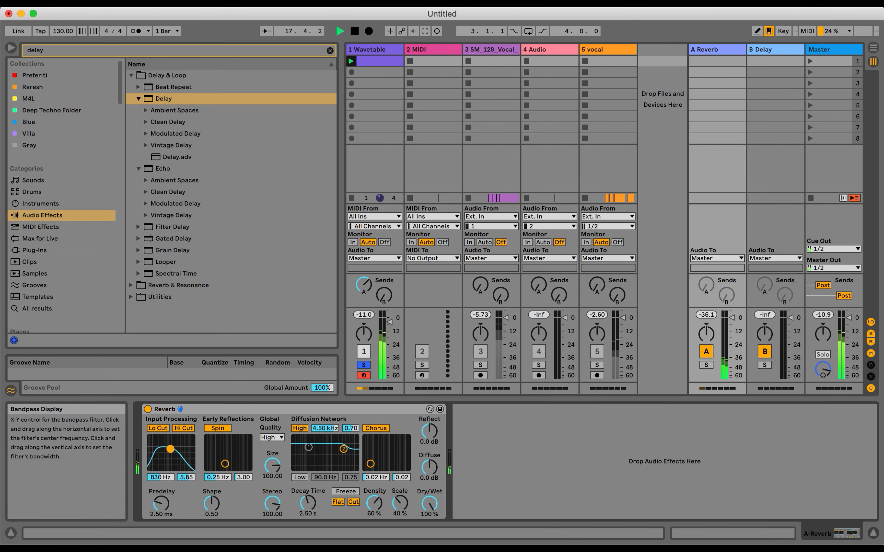
pyautogui.moveTo(170, 449); pyautogui.dragTo(181, 447)
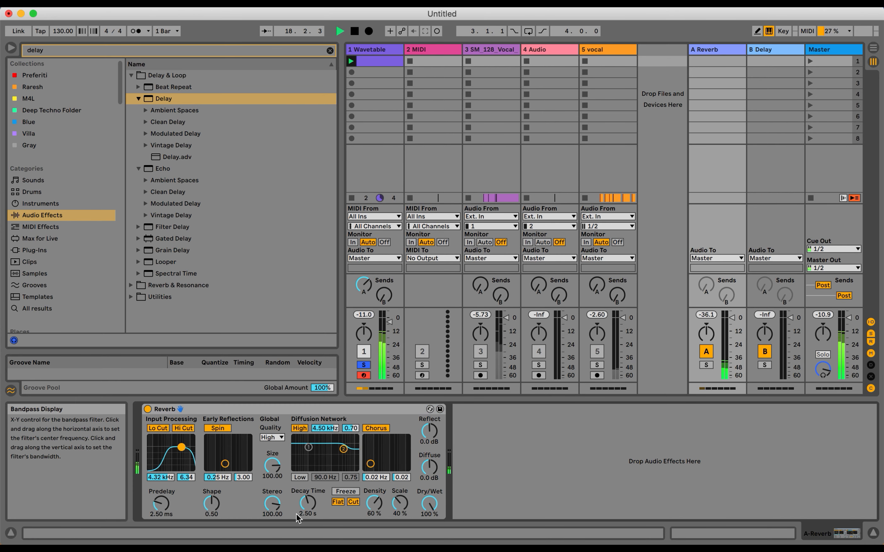
pyautogui.click(300, 477)
pyautogui.moveTo(308, 446); pyautogui.dragTo(323, 467)
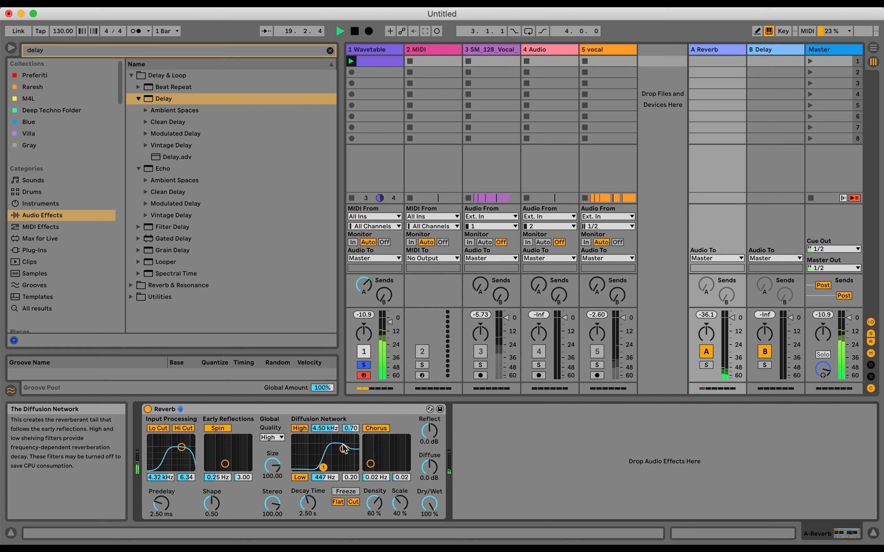
pyautogui.click(393, 169)
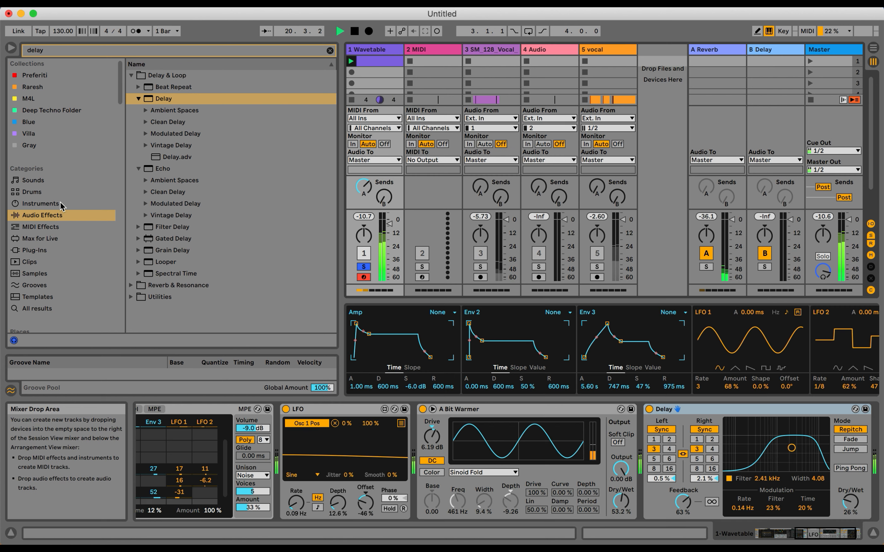
# - Stop playback, search the audio effects for "phaser" and add Phaser-Flanger after the Delay on the Wavetable track
pyautogui.press('space')
pyautogui.click(330, 50)
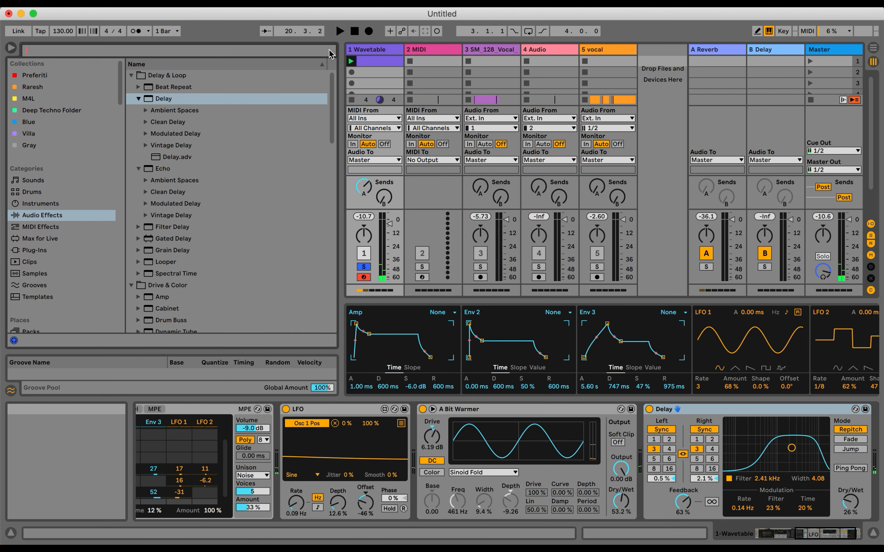
pyautogui.write('phaser')
pyautogui.click(142, 114)
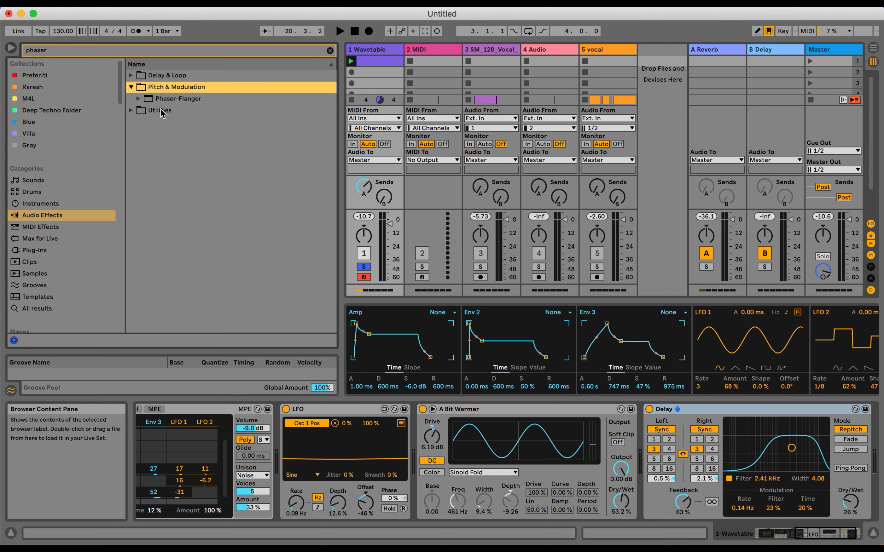
pyautogui.doubleClick(171, 98)
# - During playback, set Phaser-Flanger's Dry/Wet to 74% and feedback to 31%, and the Wavetable track volume to -2.0 dB
pyautogui.press('space')
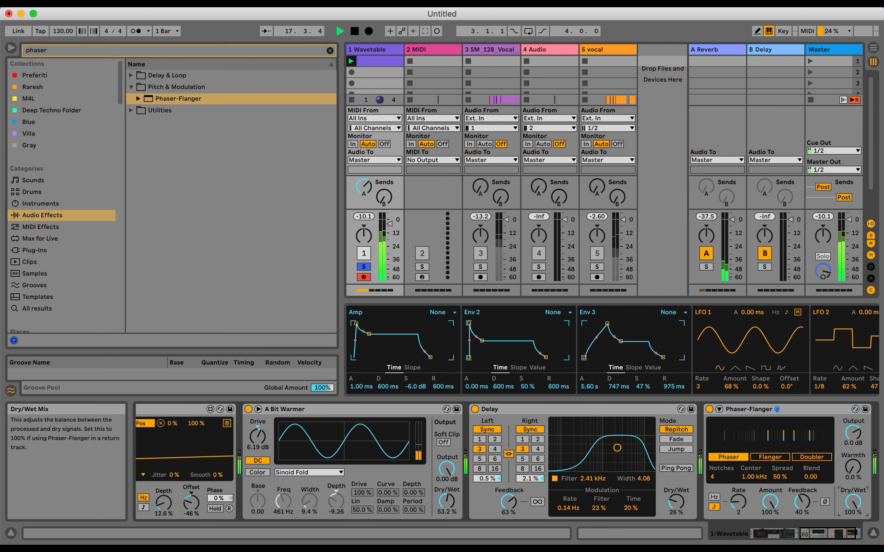
pyautogui.moveTo(853, 502); pyautogui.dragTo(853, 521)
pyautogui.moveTo(801, 502); pyautogui.dragTo(802, 511)
pyautogui.moveTo(390, 224); pyautogui.dragTo(389, 222)
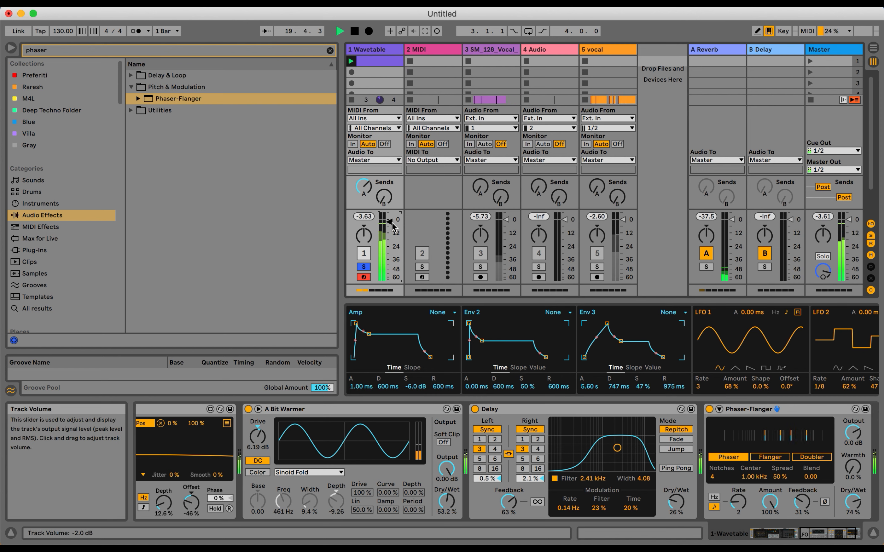
pyautogui.press('space')
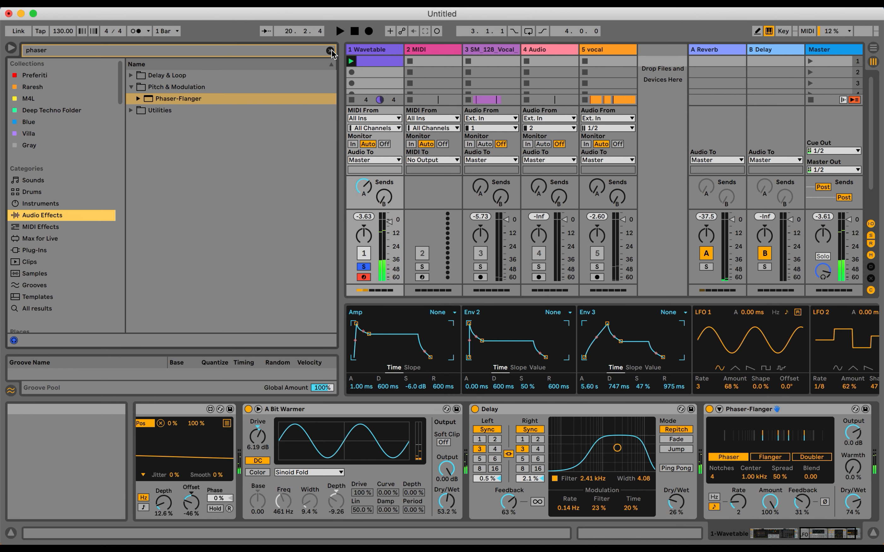
# - Search the audio effects for "glue" and insert the Guitar - Lead Solo compressor preset between A Bit Warmer and the Delay
pyautogui.press('super+f')
pyautogui.write('glue')
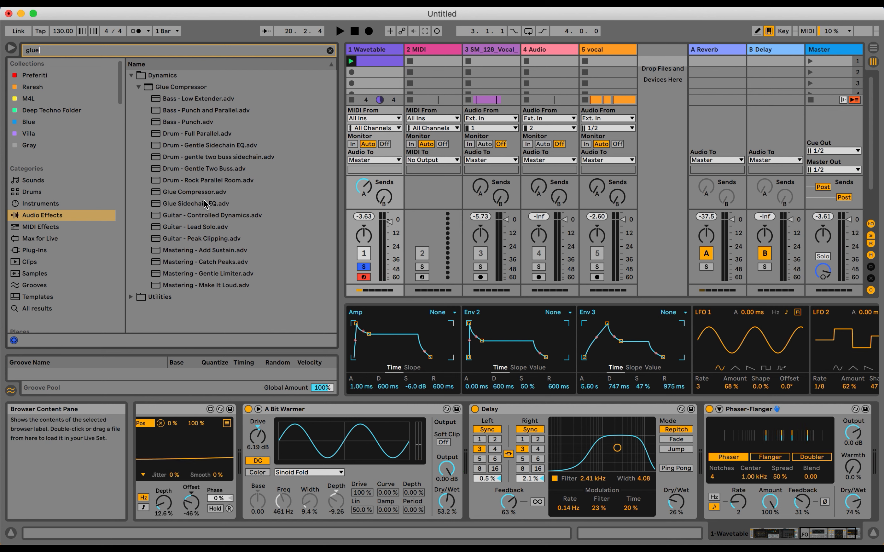
pyautogui.moveTo(202, 225)
pyautogui.mouseDown()
pyautogui.moveTo(440, 331)
pyautogui.moveTo(480, 429)
pyautogui.mouseUp()
# - Set the Guitar - Lead Solo compressor's Dry/Wet to 70% while auditioning the effect chain
pyautogui.press('space')
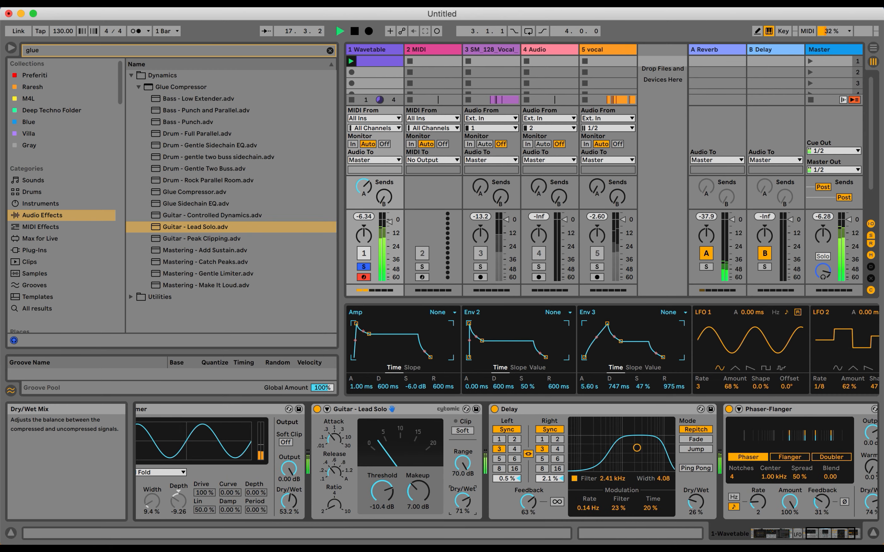
pyautogui.hscroll(-5, 467, 504)
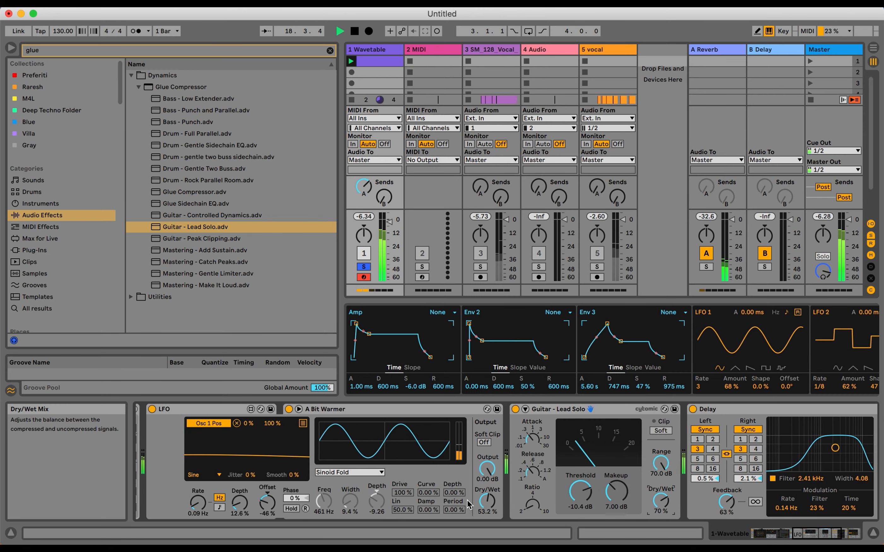
pyautogui.hscroll(5, 468, 506)
pyautogui.press('space')
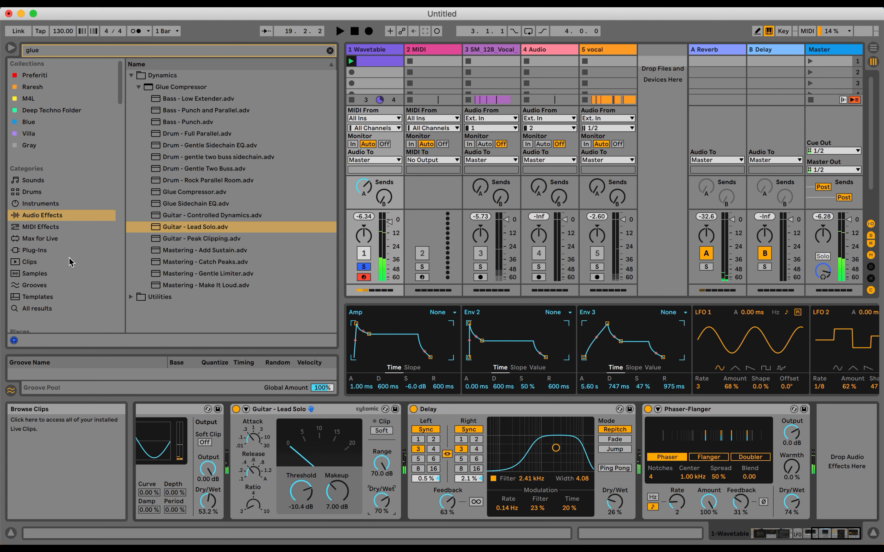
# - Search the audio effects for "eq" and add an EQ Eight after Phaser-Flanger
pyautogui.click(329, 51)
pyautogui.write('eq')
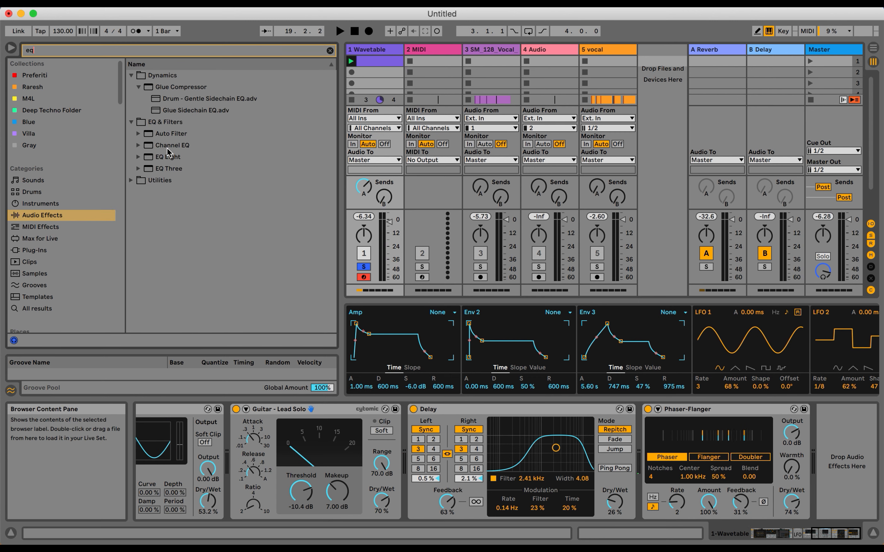
pyautogui.doubleClick(163, 157)
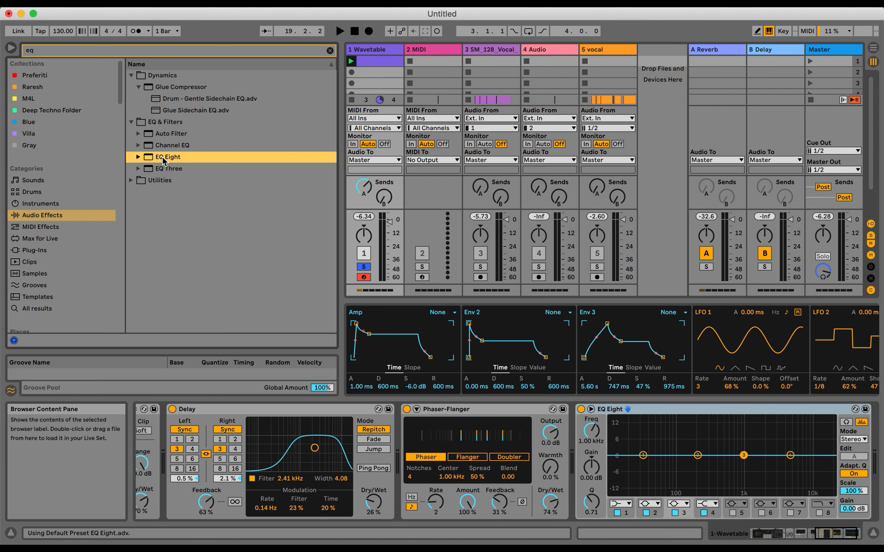
# - Insert Auto Pan between the Guitar - Lead Solo compressor and the Delay, with a synced rate of 1/16 and a phase of 0°
pyautogui.click(35, 250)
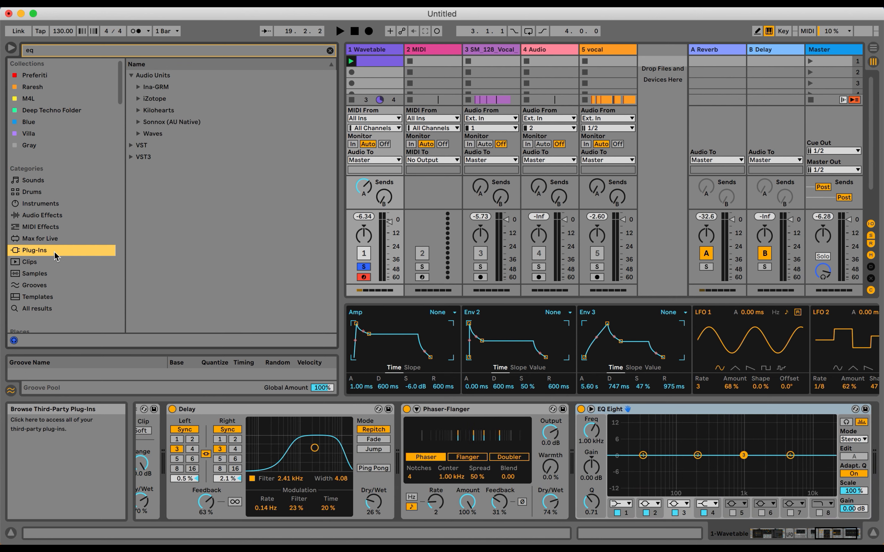
pyautogui.click(329, 51)
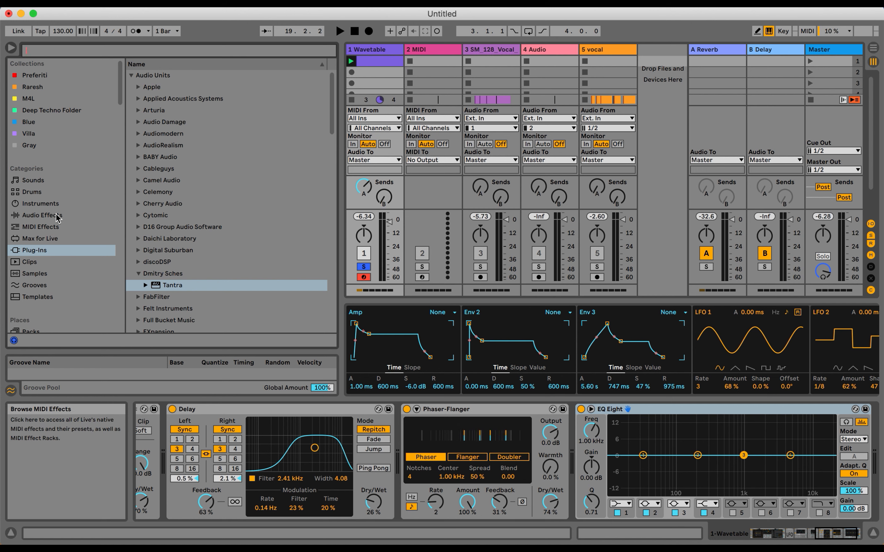
pyautogui.click(42, 215)
pyautogui.click(148, 159)
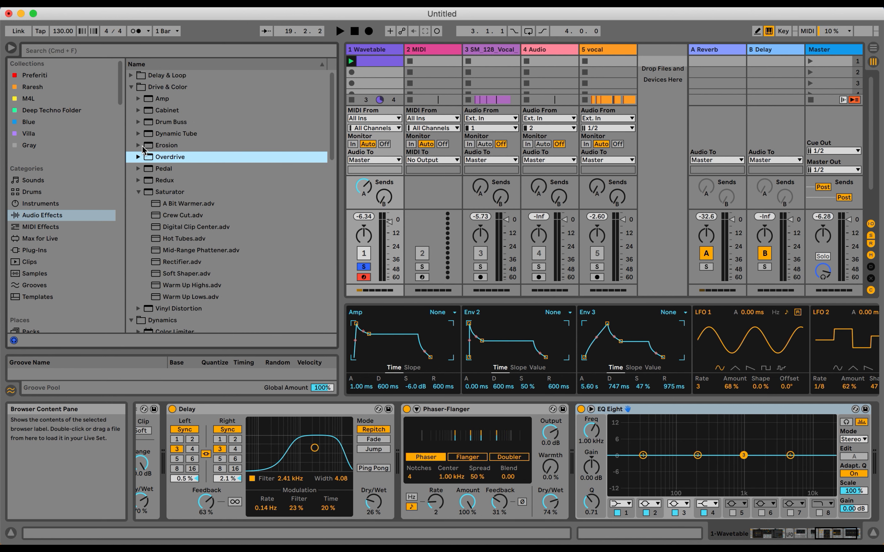
pyautogui.click(132, 87)
pyautogui.click(133, 101)
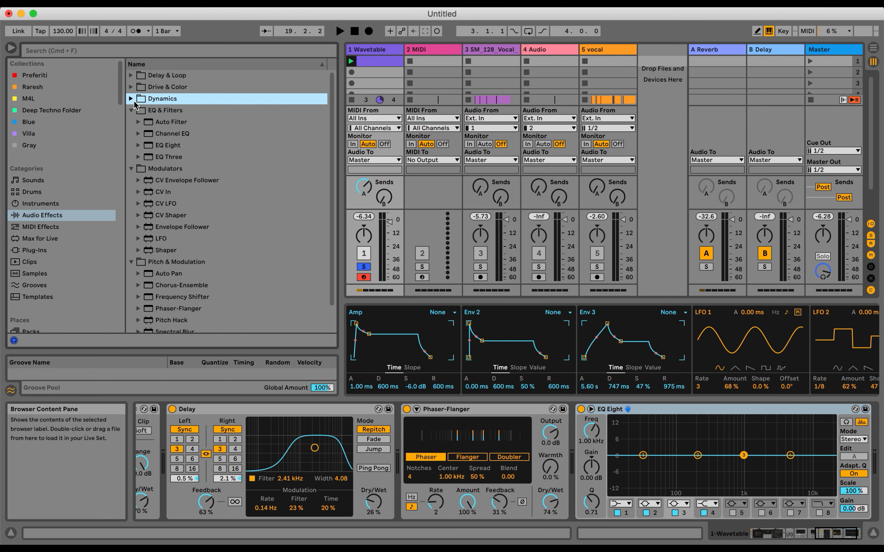
pyautogui.click(132, 111)
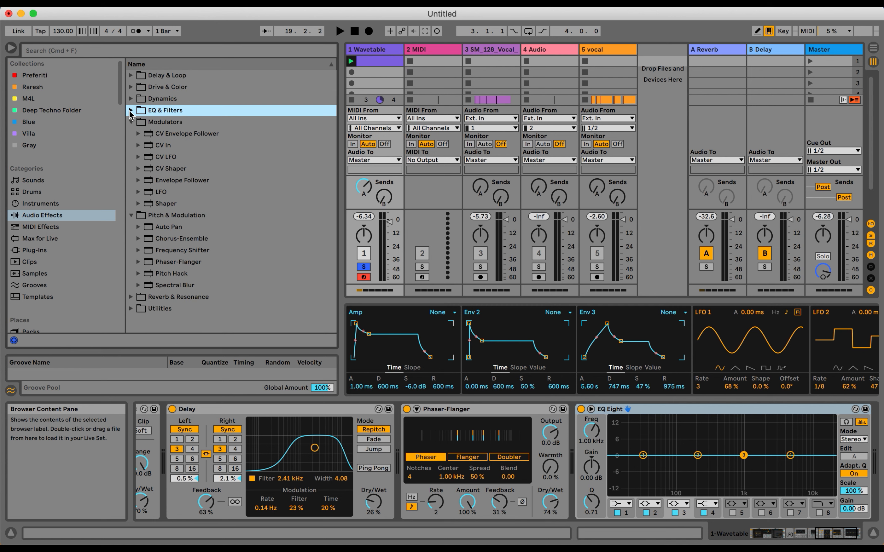
pyautogui.click(132, 123)
pyautogui.moveTo(161, 144); pyautogui.dragTo(199, 453)
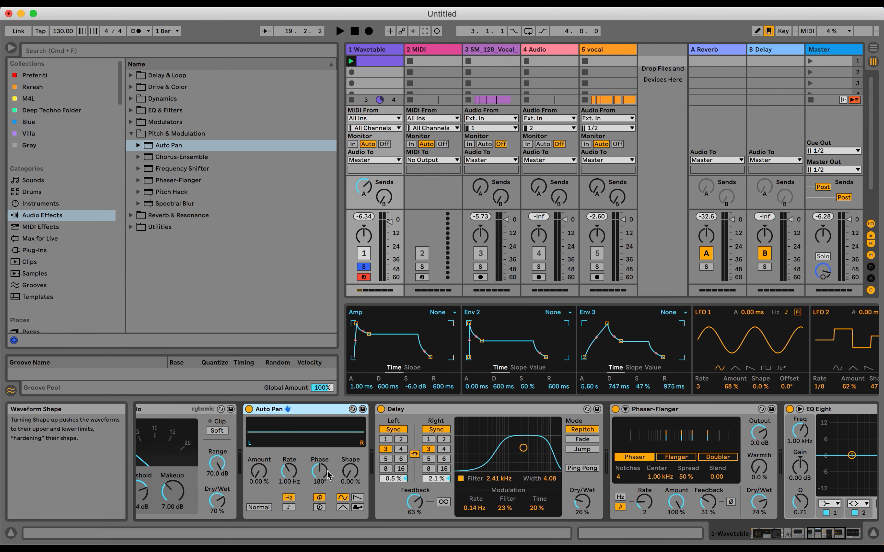
pyautogui.click(289, 507)
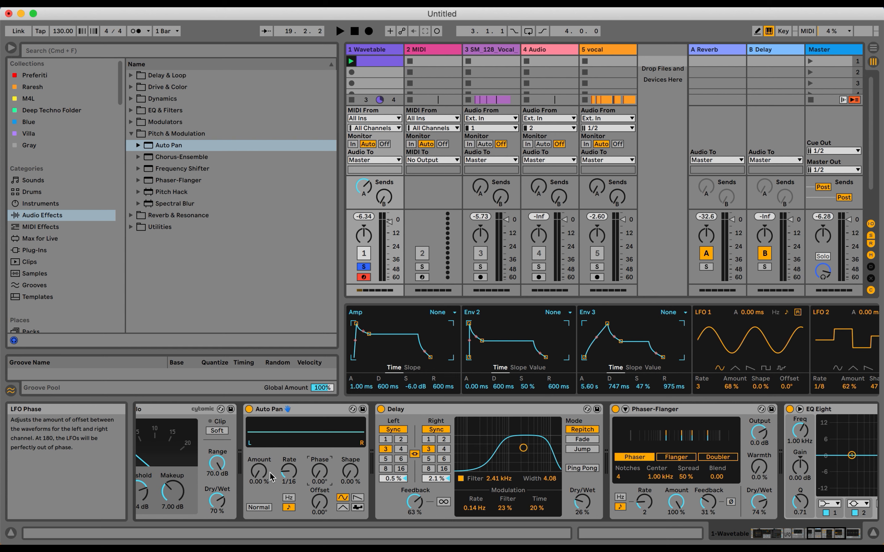
# - Set Auto Pan's amount to 100%, its rate to 1/4 and its waveform to sawtooth while auditioning the bass
pyautogui.moveTo(271, 476); pyautogui.dragTo(271, 431)
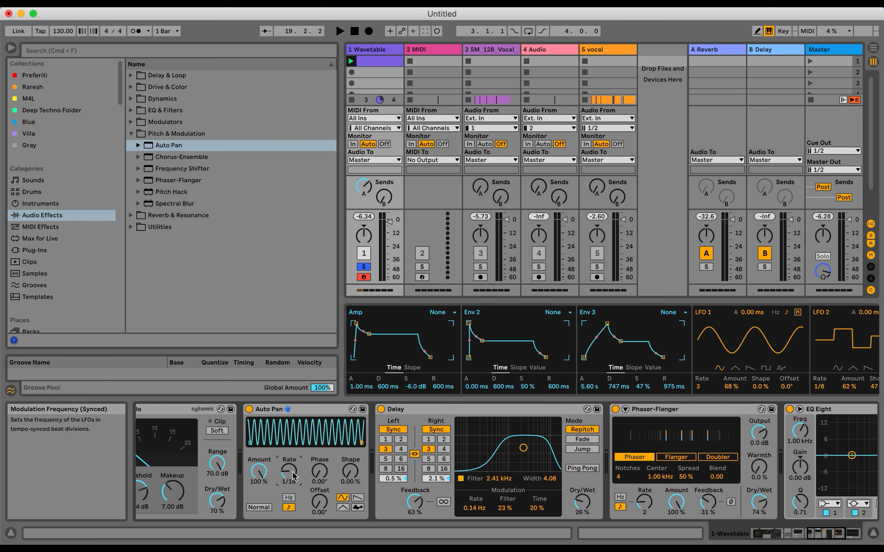
pyautogui.scroll(2, 293, 477)
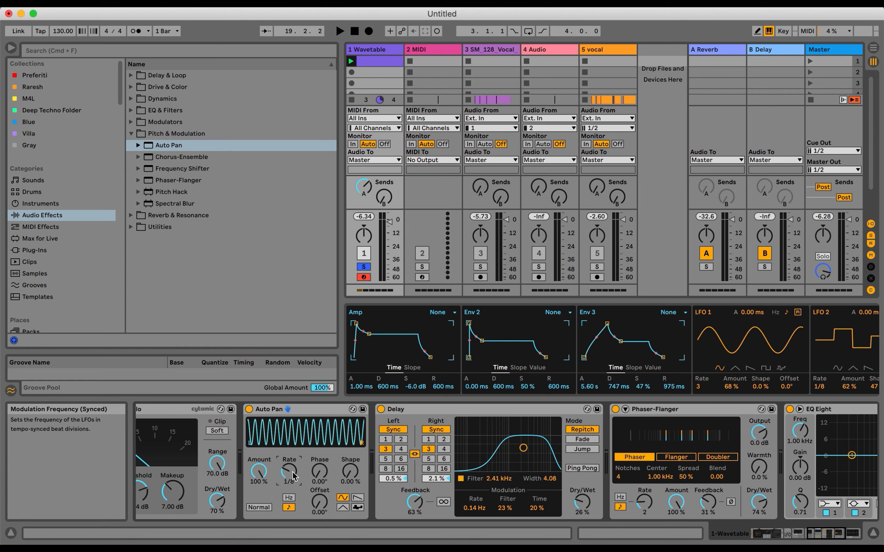
pyautogui.press('space')
pyautogui.scroll(2, 293, 476)
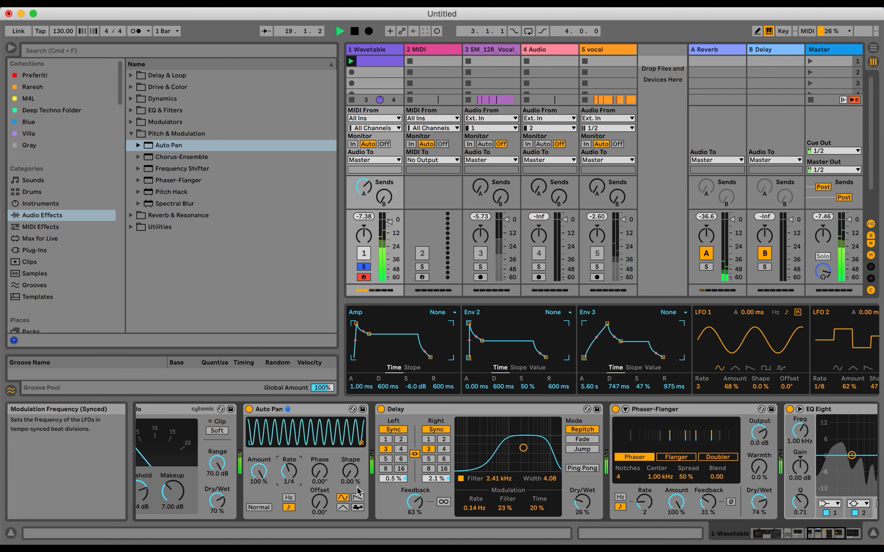
pyautogui.click(357, 497)
pyautogui.press('space')
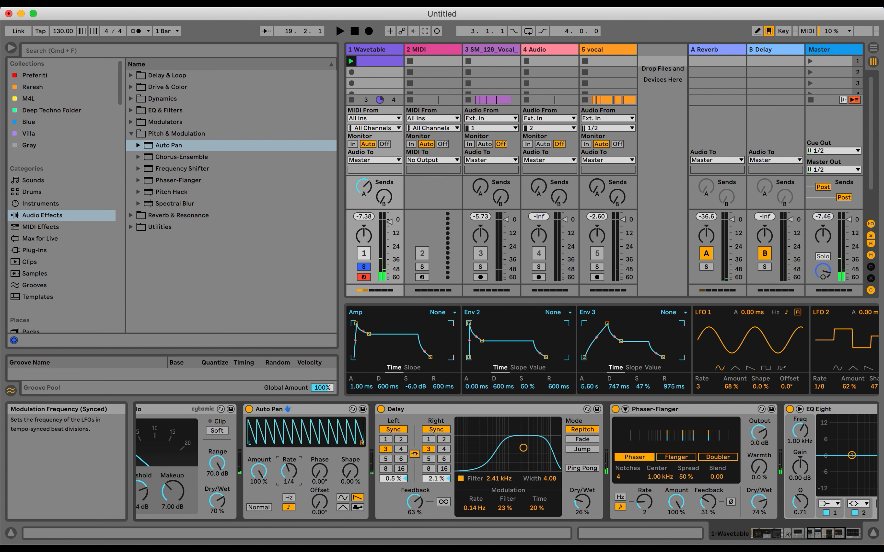
# - Invert Auto Pan's waveform and set its shape to 28.6% and rate to 1.5 while auditioning the bass
pyautogui.scroll(-5, 289, 476)
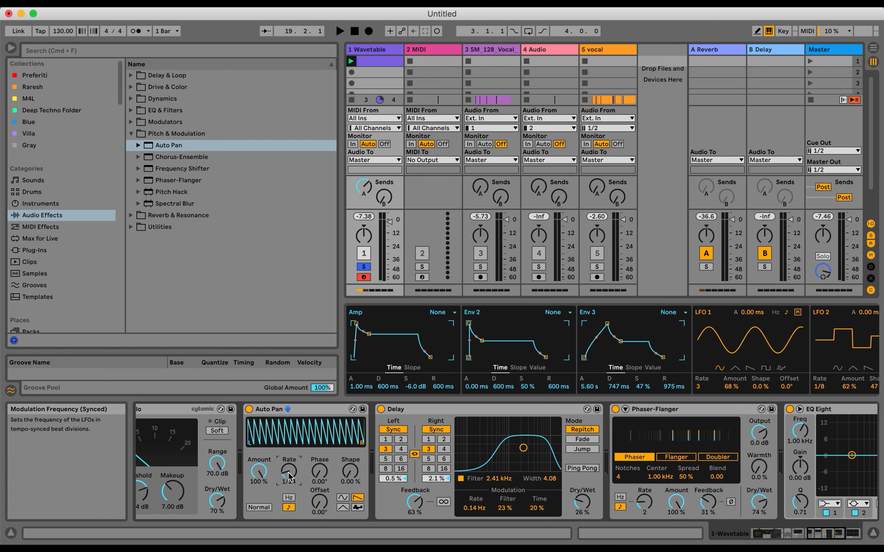
pyautogui.scroll(1, 288, 476)
pyautogui.press('space')
pyautogui.moveTo(350, 472)
pyautogui.mouseDown()
pyautogui.moveTo(350, 453)
pyautogui.moveTo(351, 483)
pyautogui.mouseUp()
pyautogui.click(258, 507)
pyautogui.press('space')
pyautogui.moveTo(288, 471)
pyautogui.mouseDown()
pyautogui.moveTo(288, 454)
pyautogui.moveTo(288, 468)
pyautogui.mouseUp()
pyautogui.press('space')
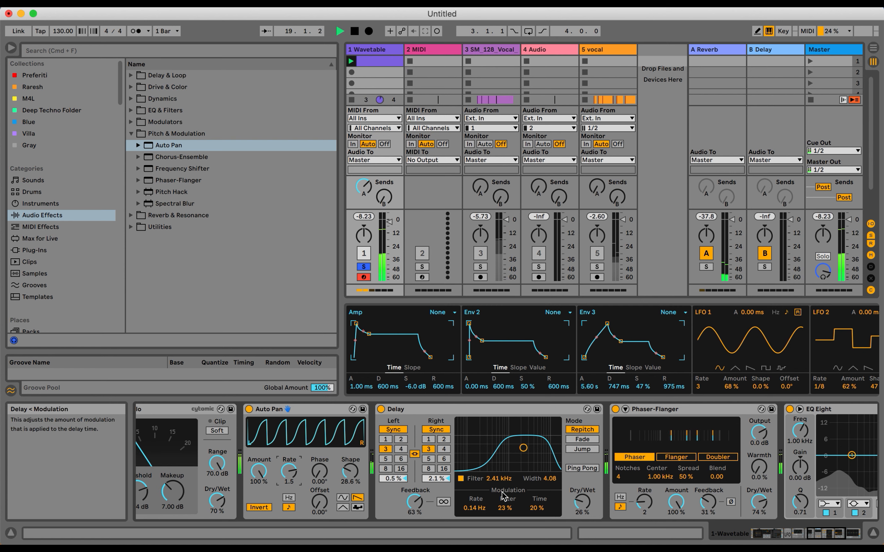
# - Raise the Delay's feedback to 77% and remove Auto Pan from the effect chain
pyautogui.moveTo(415, 502); pyautogui.dragTo(415, 497)
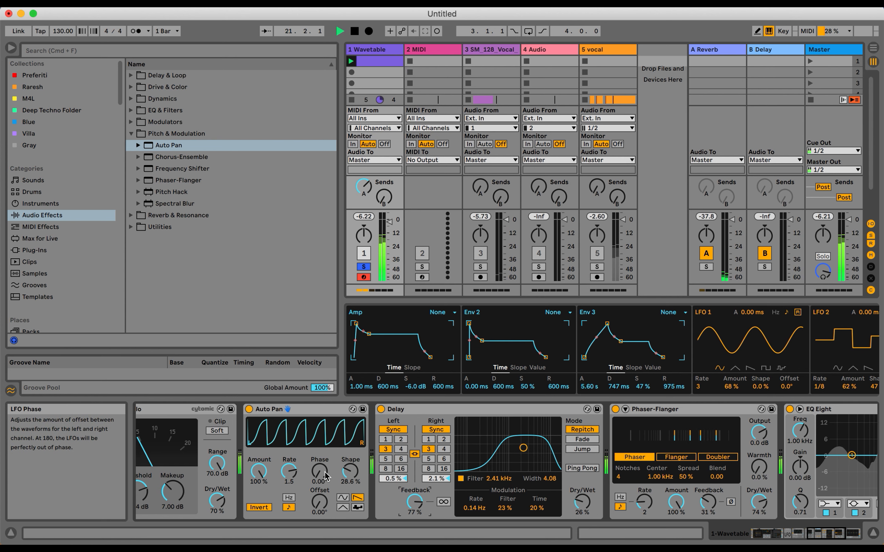
pyautogui.moveTo(319, 471)
pyautogui.mouseDown()
pyautogui.moveTo(320, 453)
pyautogui.moveTo(319, 474)
pyautogui.mouseUp()
pyautogui.press('space')
pyautogui.click(294, 410)
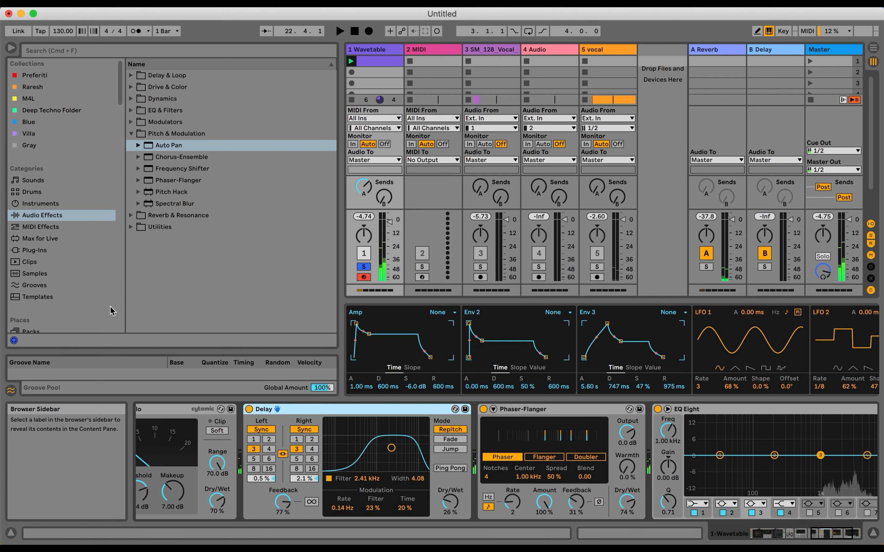
# - Search the plug-ins for "gateke" and insert the Gatekeeper Audio Unit between the Guitar - Lead Solo compressor and the Delay
pyautogui.click(35, 250)
pyautogui.click(304, 54)
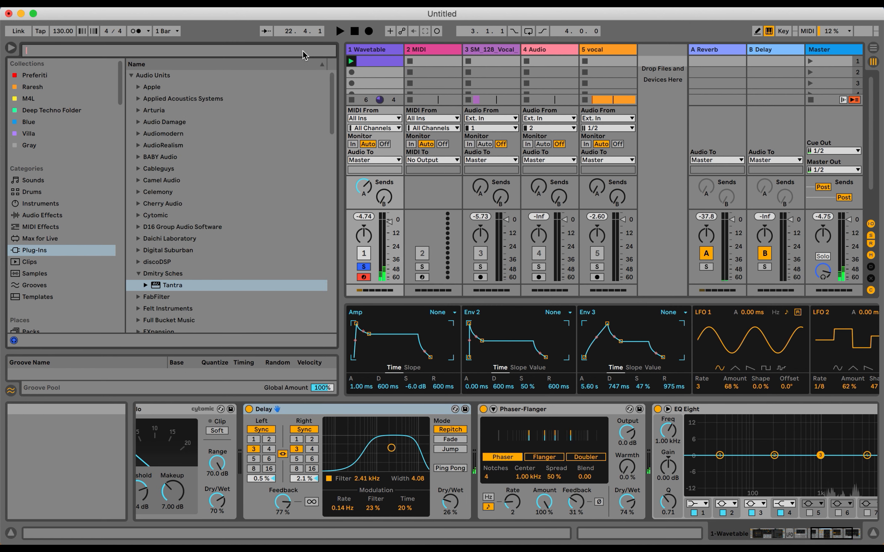
pyautogui.write('gateke')
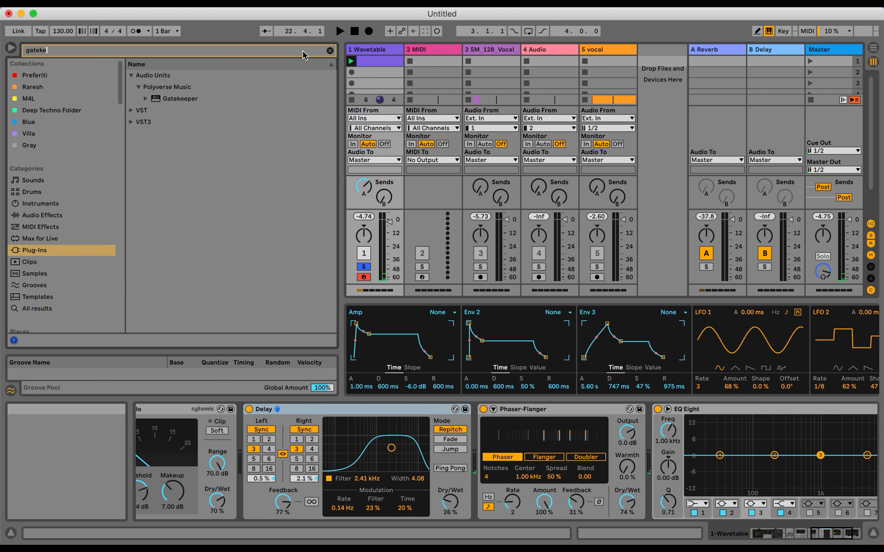
pyautogui.click(172, 98)
pyautogui.moveTo(172, 101); pyautogui.dragTo(267, 427)
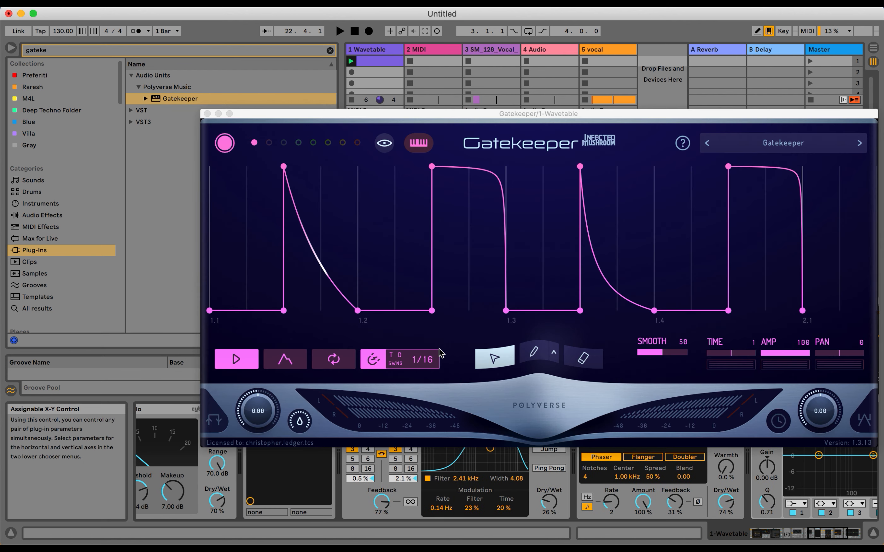
# - Load Gatekeeper's Sprite preset from the Rhythmic category, set its Time to 2 during playback, and close the plug-in window
pyautogui.click(782, 143)
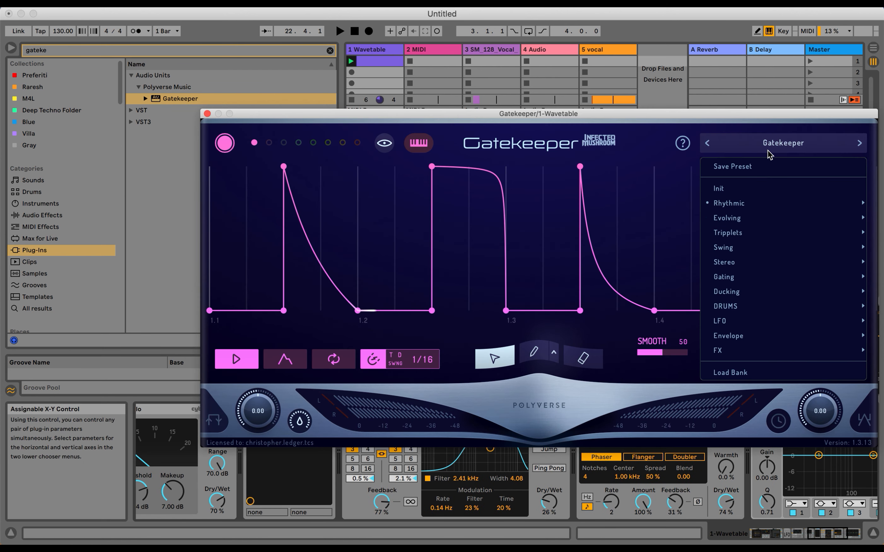
pyautogui.moveTo(756, 206)
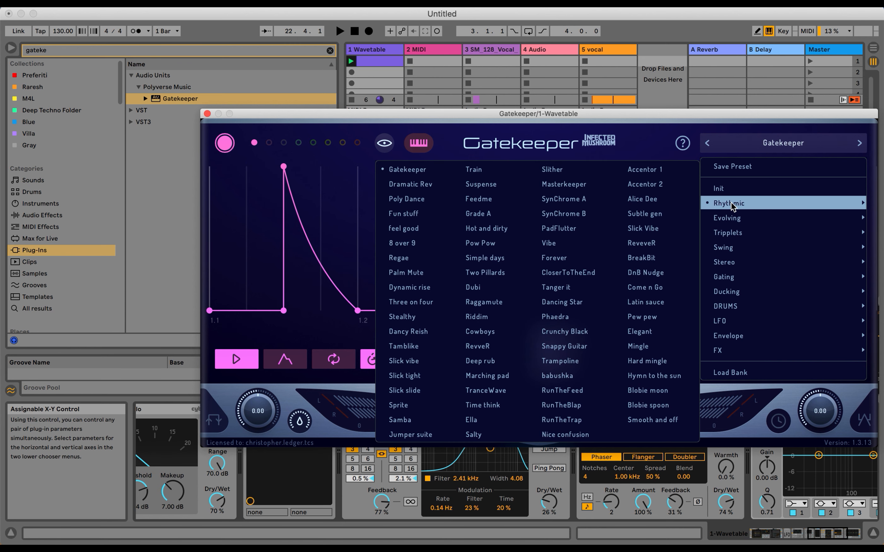
pyautogui.click(401, 405)
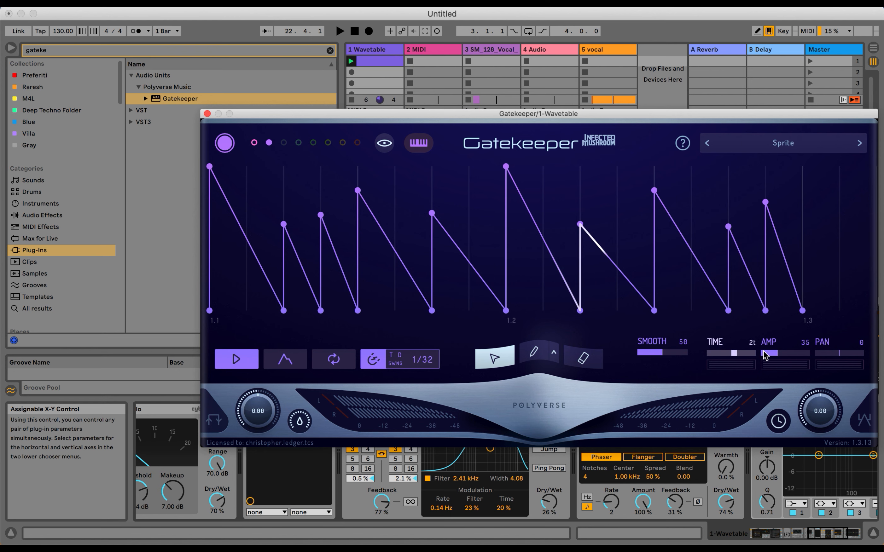
pyautogui.press('space')
pyautogui.moveTo(737, 353); pyautogui.dragTo(745, 352)
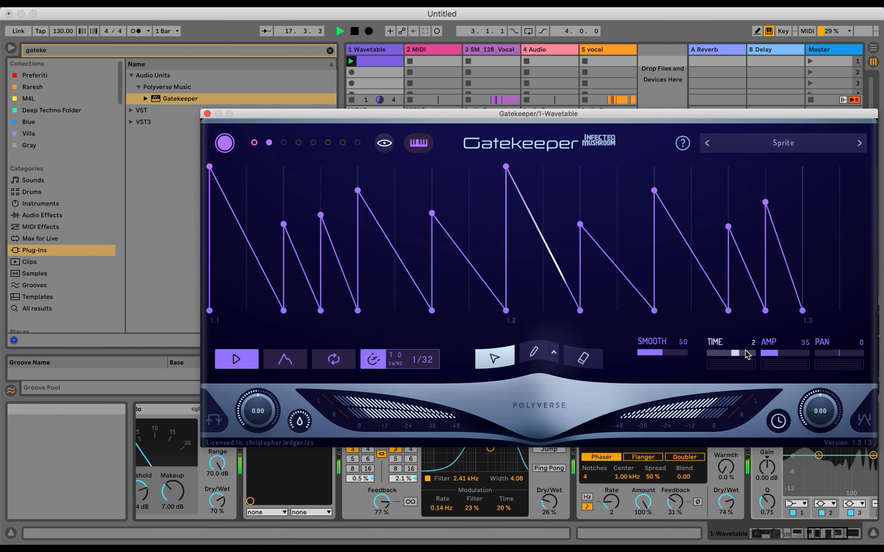
pyautogui.click(207, 114)
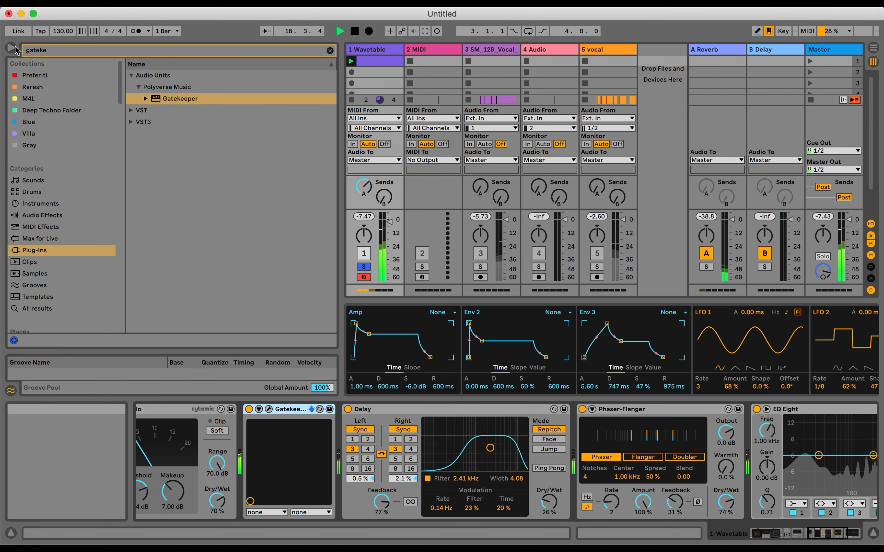
# - Hide the browser, set Wavetable's Osc 2 position to 84%, and try out different Osc 2 sync amounts
pyautogui.press('super+alt+b')
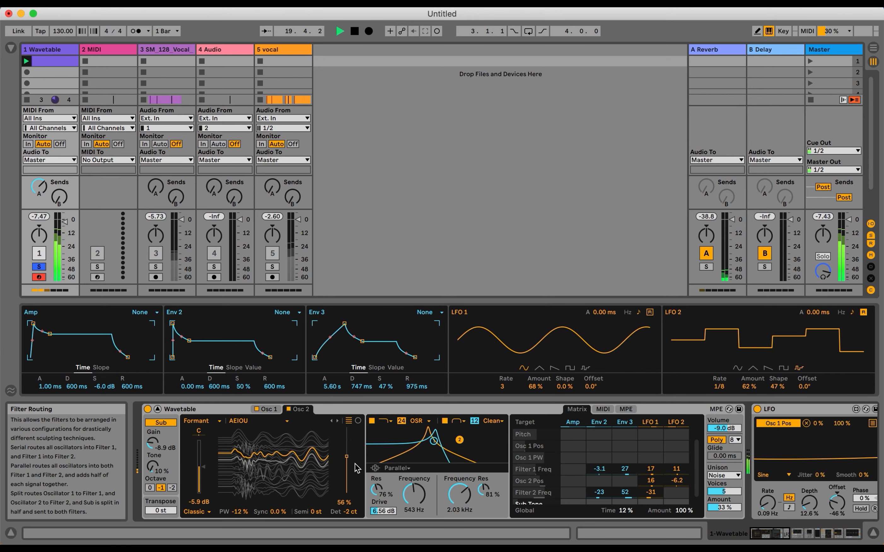
pyautogui.moveTo(346, 457)
pyautogui.mouseDown()
pyautogui.moveTo(347, 483)
pyautogui.moveTo(348, 439)
pyautogui.mouseUp()
pyautogui.moveTo(277, 512); pyautogui.dragTo(276, 483)
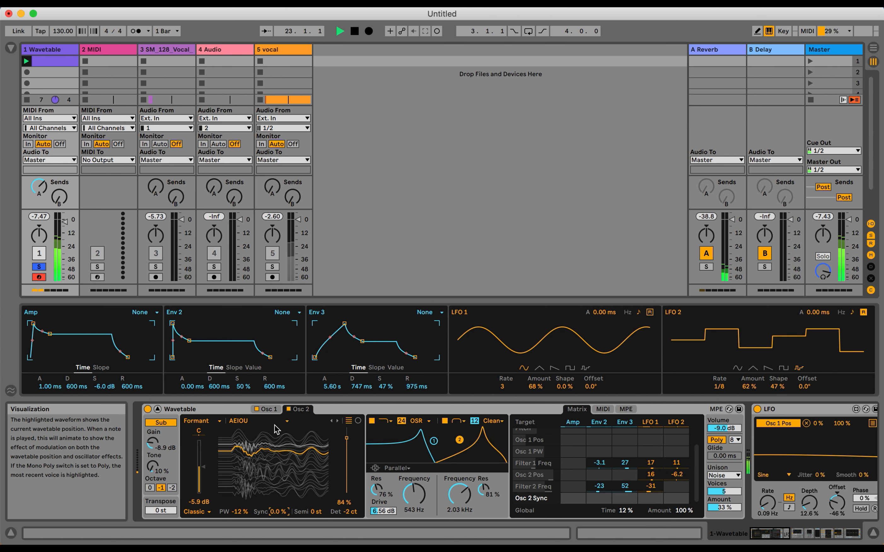
# - Try different pulse widths on Wavetable's Osc 1, from -55% to 56%, and settle on 45%
pyautogui.click(267, 409)
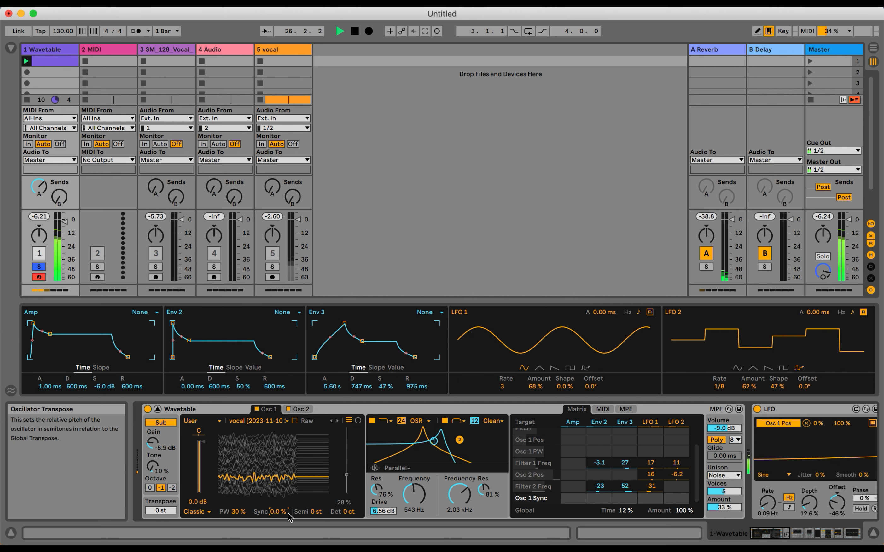
pyautogui.moveTo(239, 512); pyautogui.dragTo(239, 507)
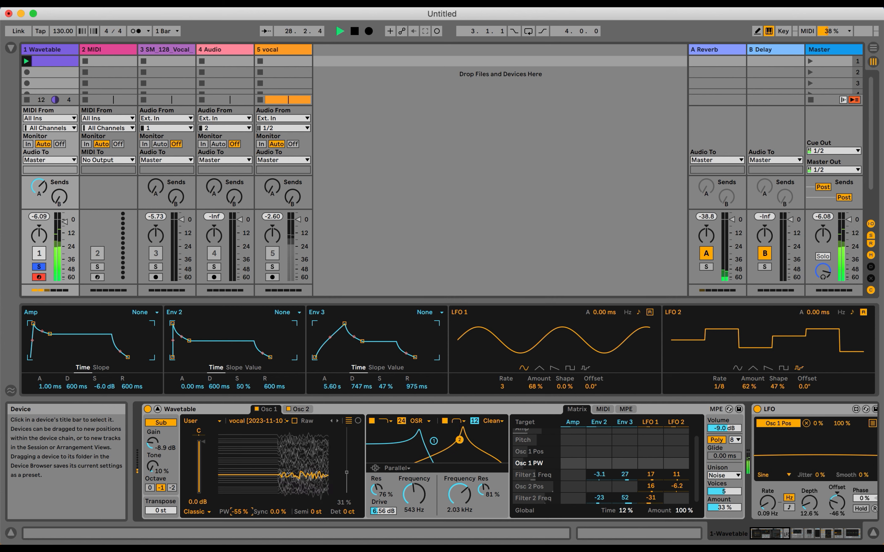
pyautogui.moveTo(239, 511); pyautogui.dragTo(239, 479)
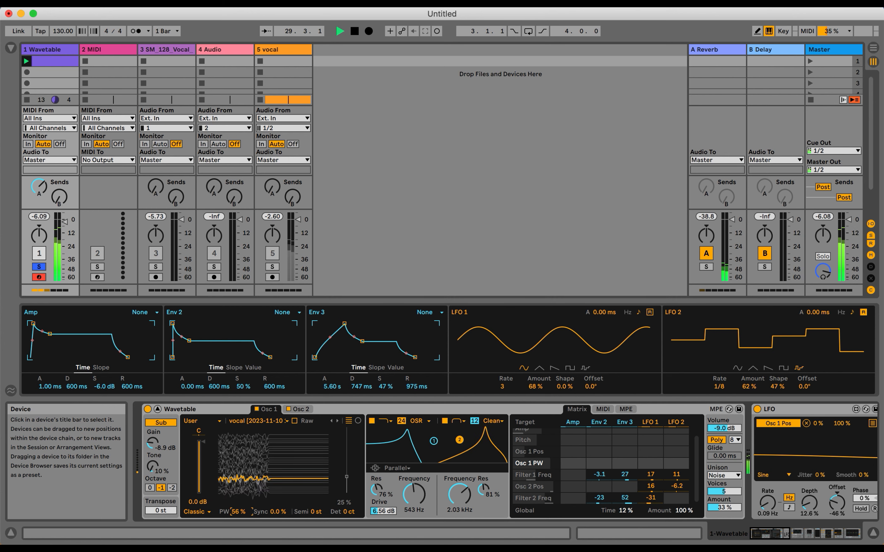
pyautogui.moveTo(235, 513)
pyautogui.mouseDown()
pyautogui.moveTo(241, 527)
pyautogui.moveTo(237, 516)
pyautogui.mouseUp()
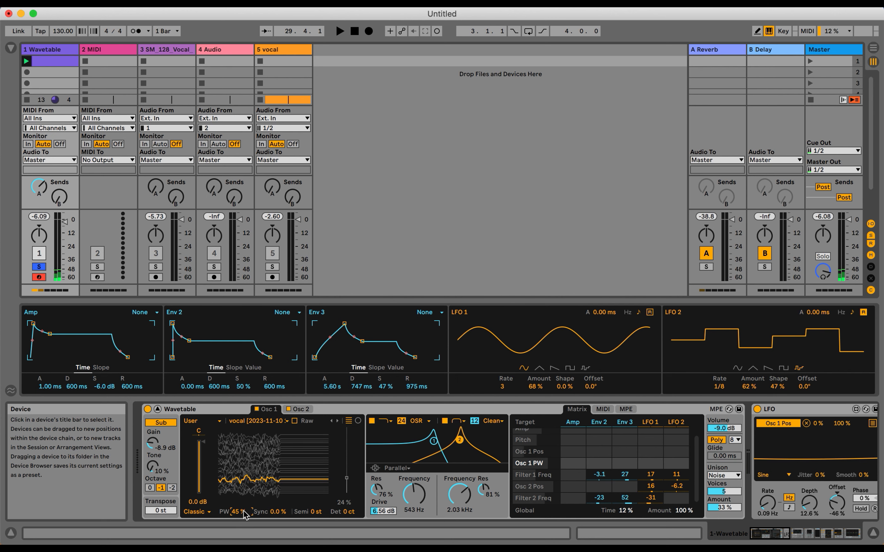
pyautogui.scroll(1, 554, 493)
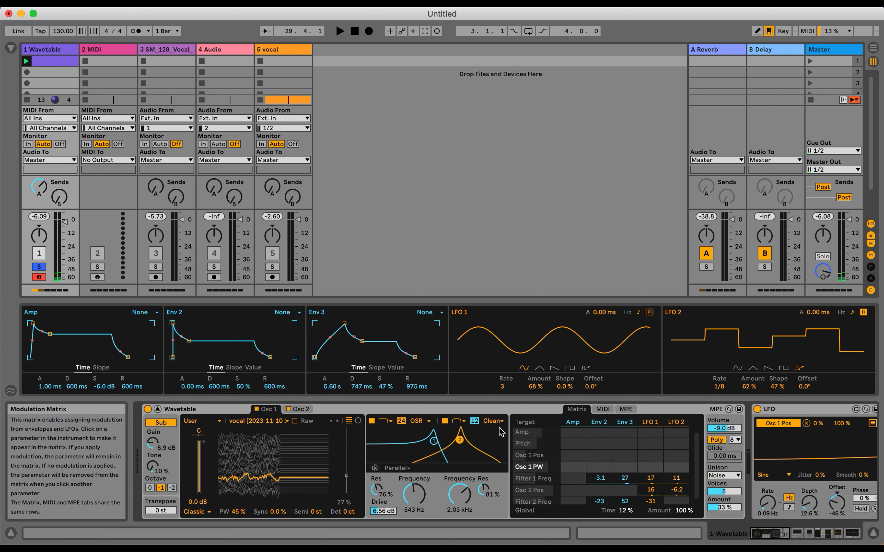
# - Search the audio effects for "lfo" and insert a second LFO modulator between Wavetable and the existing LFO
pyautogui.click(11, 45)
pyautogui.click(59, 215)
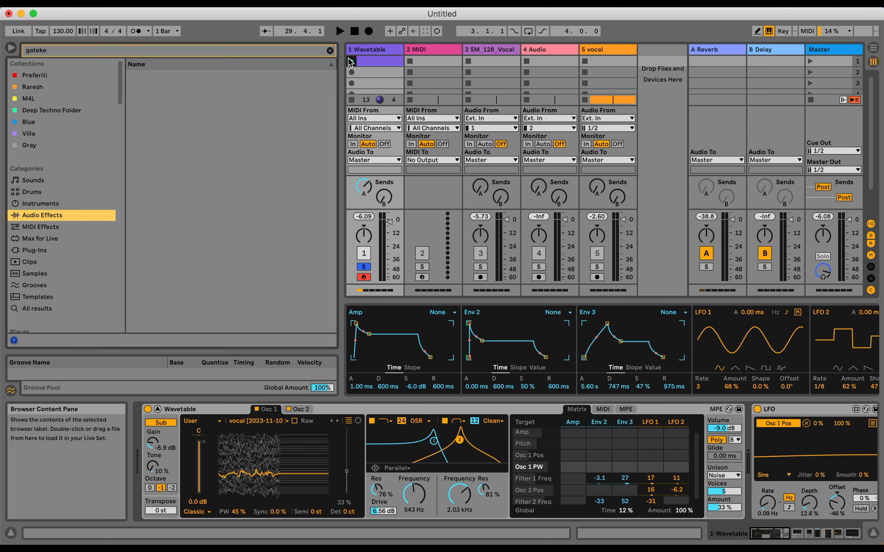
pyautogui.press('super+f')
pyautogui.write('lfo')
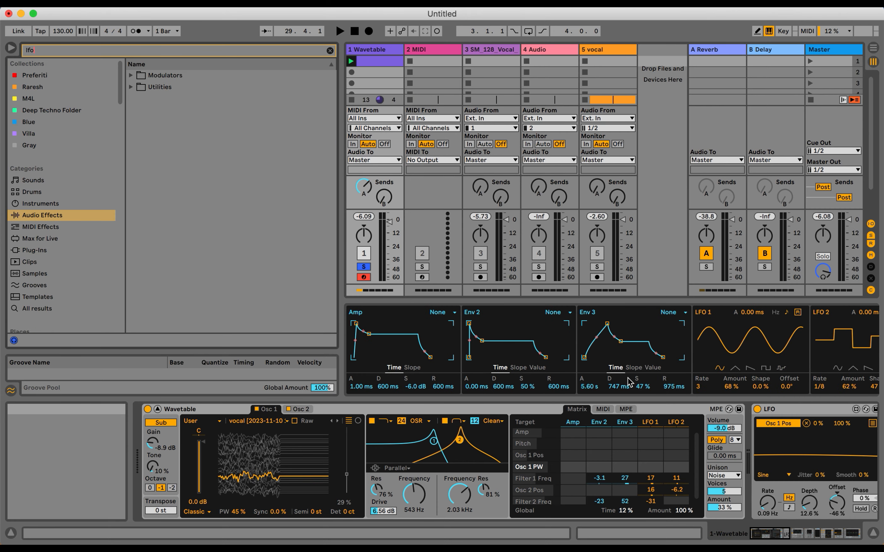
pyautogui.click(131, 75)
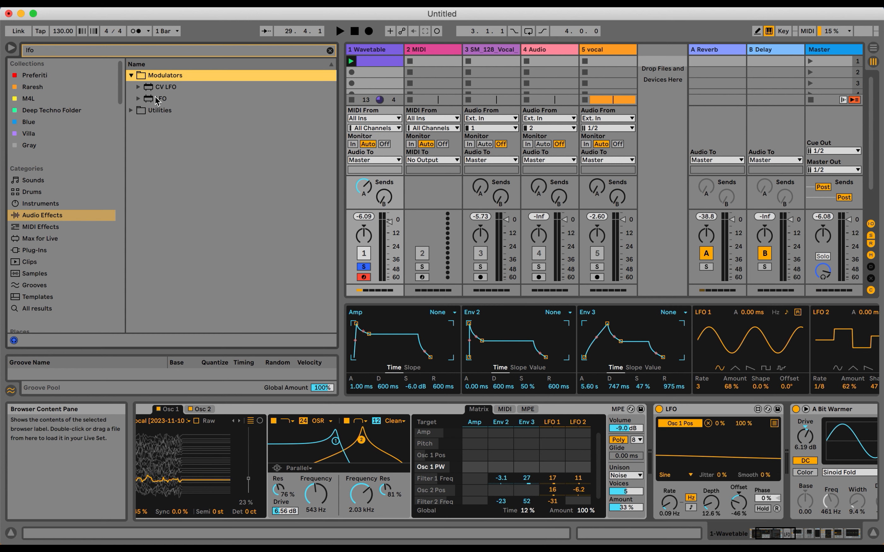
pyautogui.moveTo(157, 99); pyautogui.dragTo(651, 414)
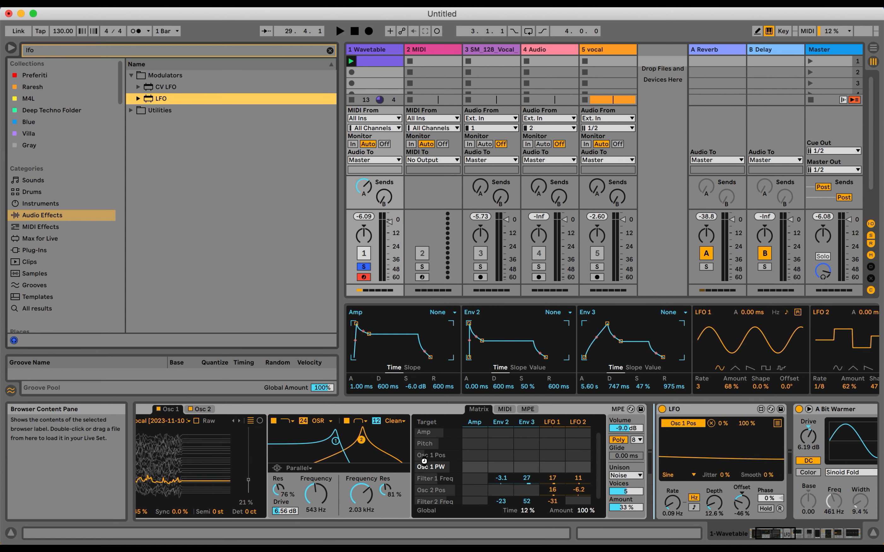
pyautogui.moveTo(424, 461); pyautogui.dragTo(426, 462)
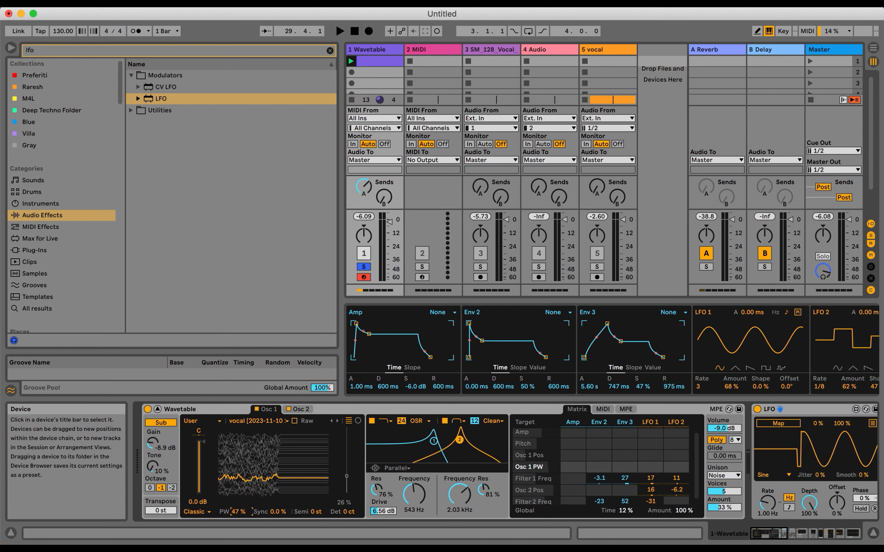
# - Reset Osc 1's pulse width to 0% and map the new LFO to it
pyautogui.moveTo(236, 511)
pyautogui.mouseDown()
pyautogui.moveTo(236, 490)
pyautogui.moveTo(236, 545)
pyautogui.moveTo(236, 511)
pyautogui.mouseUp()
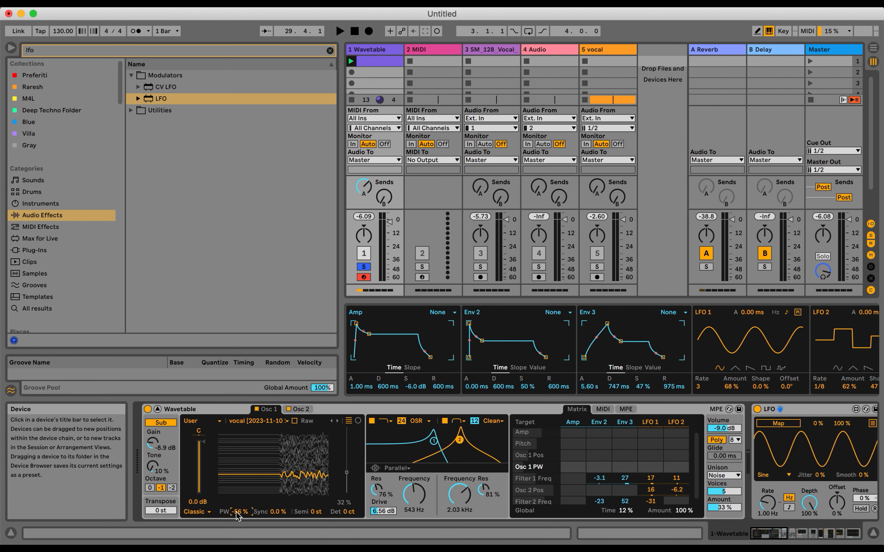
pyautogui.doubleClick(236, 513)
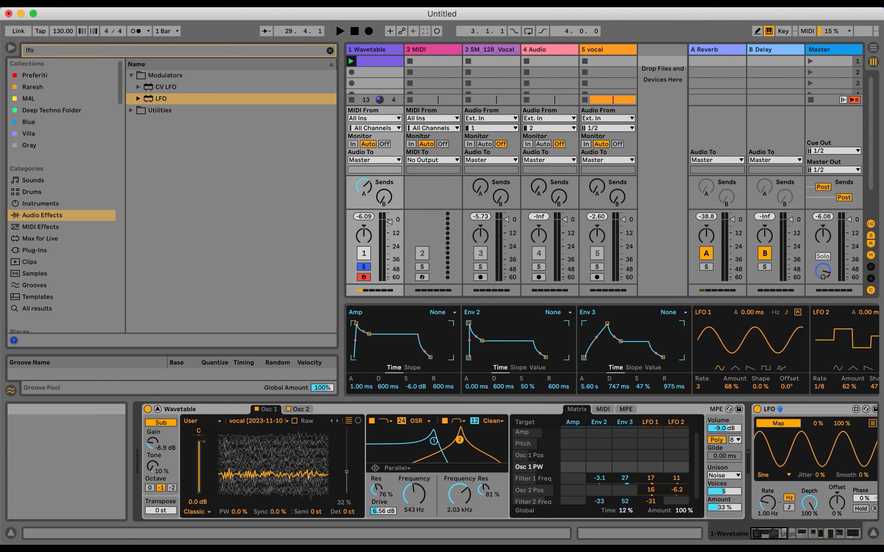
pyautogui.click(238, 512)
# - Set the new LFO's rate to 0.06 Hz and its depth to 89.8% while auditioning the pulse-width movement
pyautogui.hscroll(4, 723, 491)
pyautogui.moveTo(669, 504); pyautogui.dragTo(669, 517)
pyautogui.press('space')
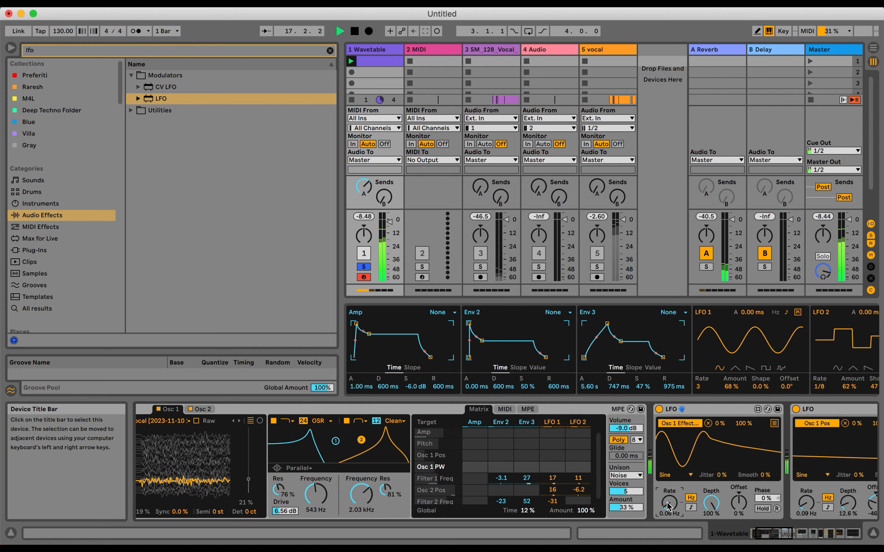
pyautogui.hscroll(-4, 438, 485)
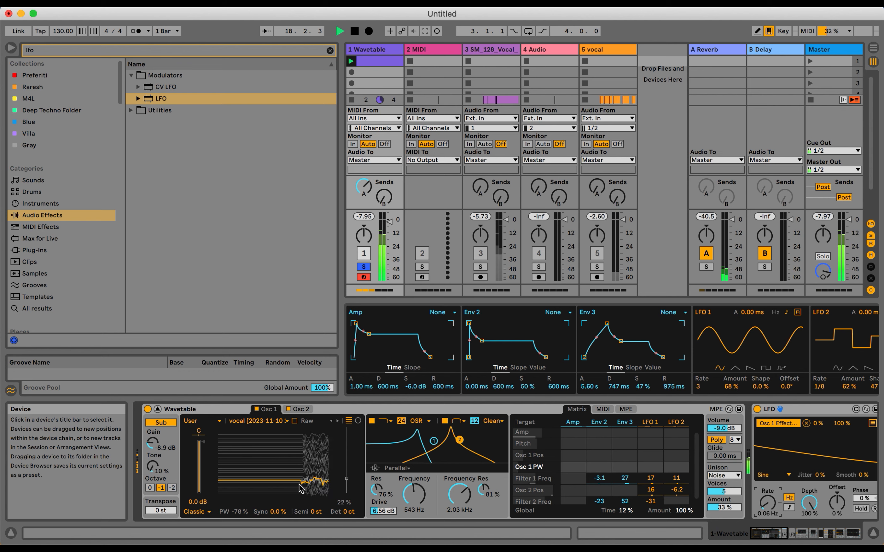
pyautogui.hscroll(4, 311, 488)
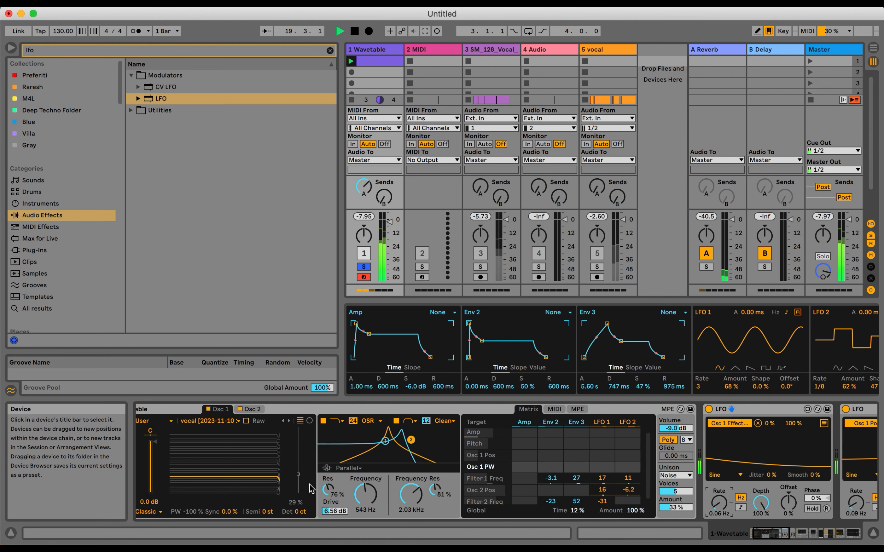
pyautogui.moveTo(720, 503); pyautogui.dragTo(720, 511)
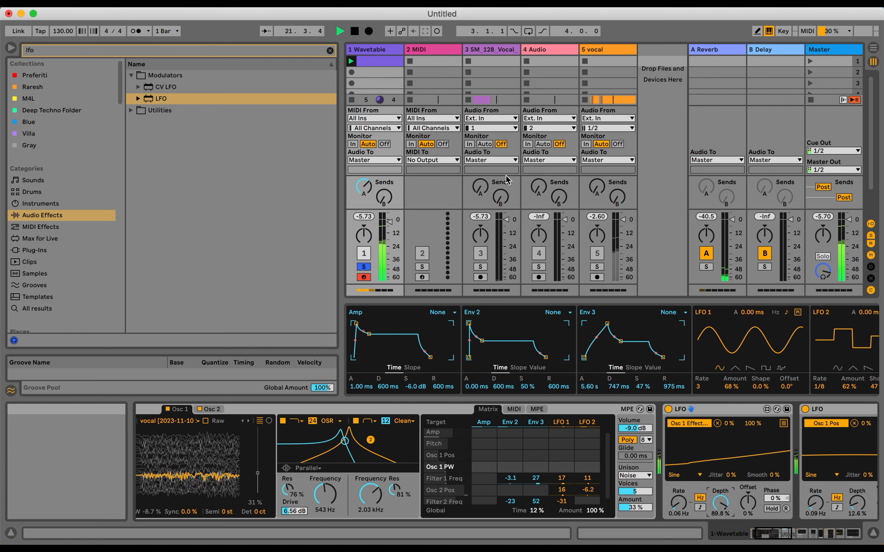
pyautogui.hscroll(15, 728, 463)
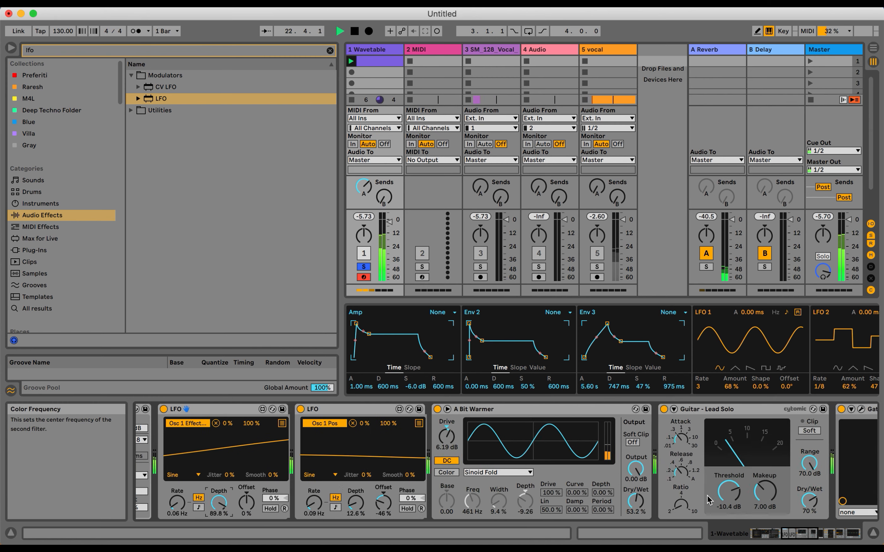
# - Unfold Phaser-Flanger's extra settings and audition a 3.9% LFO spin before returning to phase mode
pyautogui.hscroll(5, 709, 500)
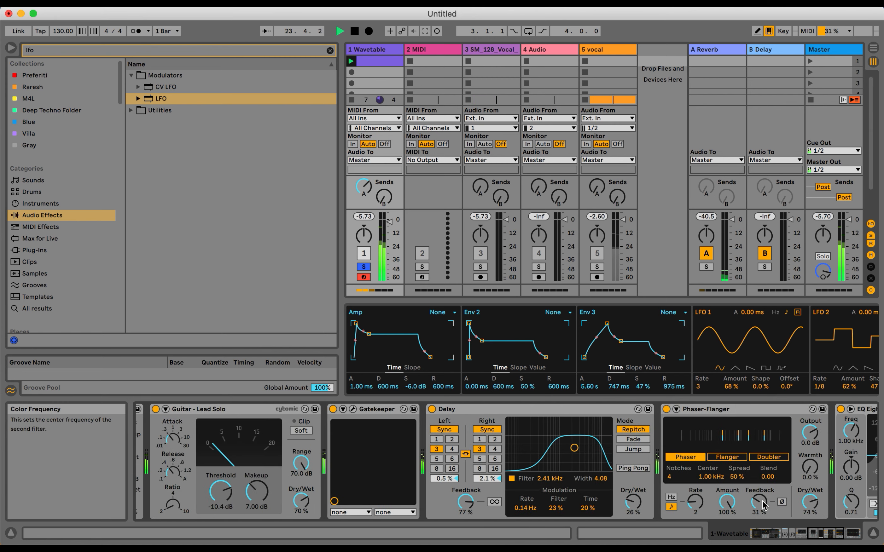
pyautogui.hscroll(10, 810, 500)
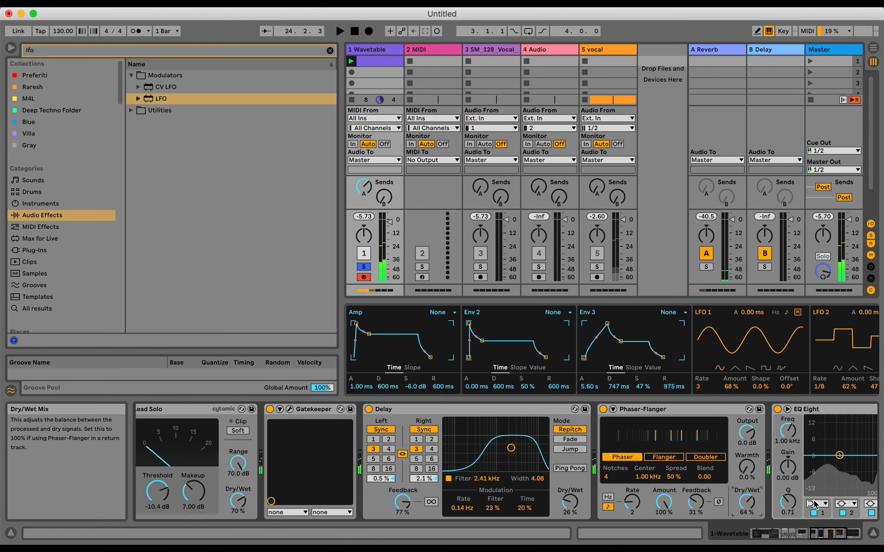
pyautogui.click(453, 409)
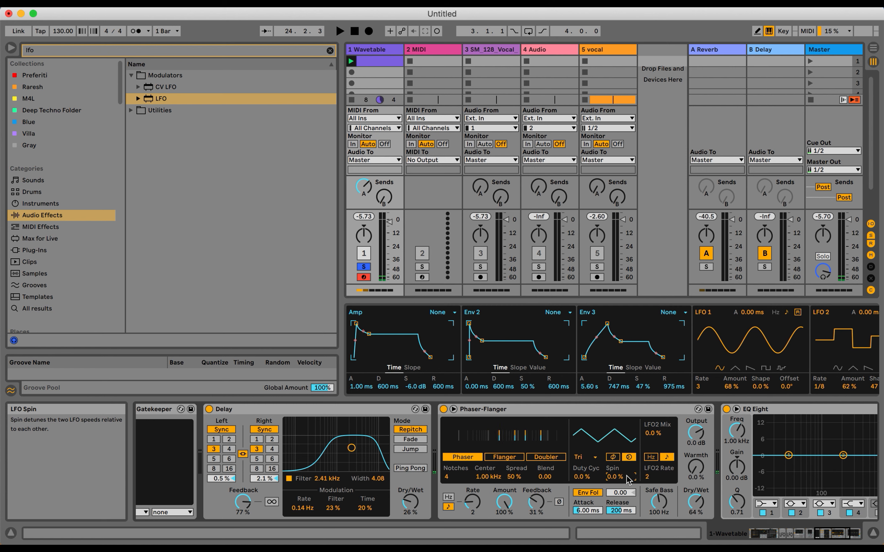
pyautogui.moveTo(626, 476)
pyautogui.mouseDown()
pyautogui.moveTo(626, 425)
pyautogui.moveTo(626, 475)
pyautogui.mouseUp()
pyautogui.press('space')
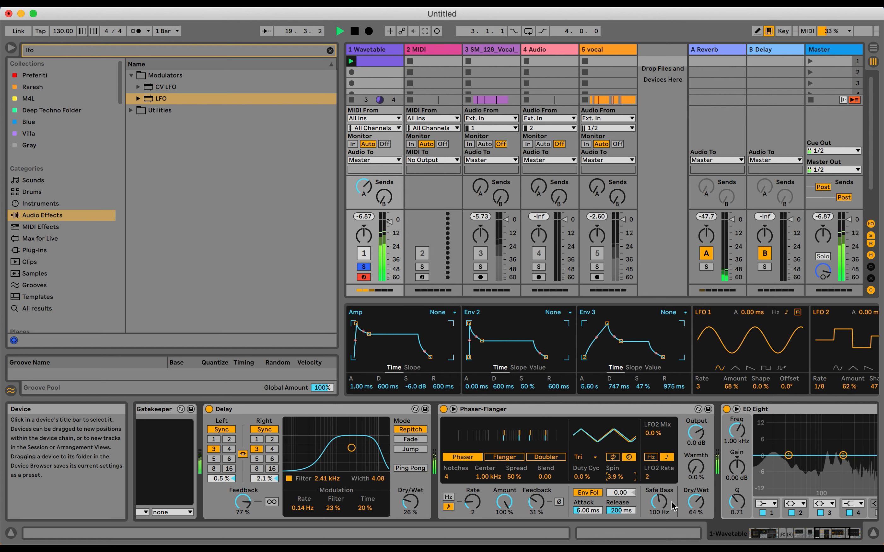
pyautogui.click(613, 457)
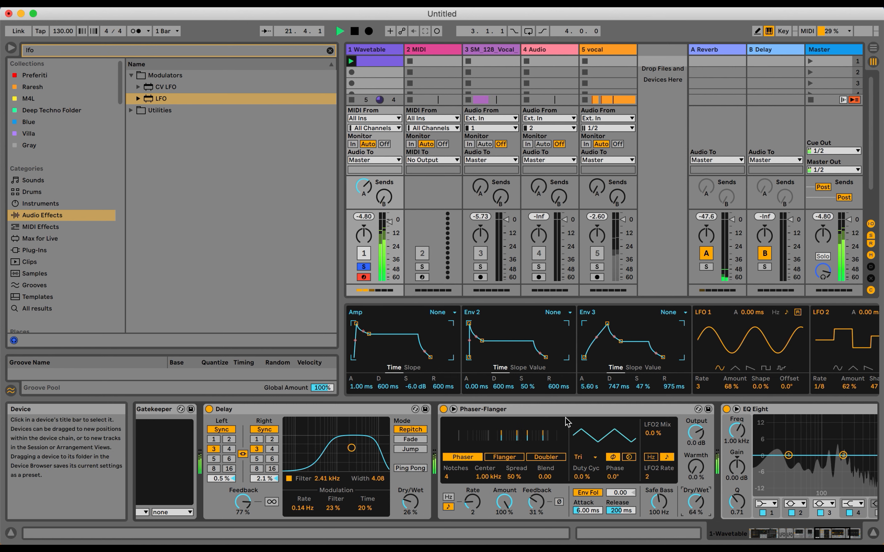
# - Set Phaser-Flanger's dry/wet to 31% and its feedback to 60%, and unsolo the Wavetable track
pyautogui.moveTo(695, 502); pyautogui.dragTo(696, 532)
pyautogui.moveTo(536, 501); pyautogui.dragTo(535, 476)
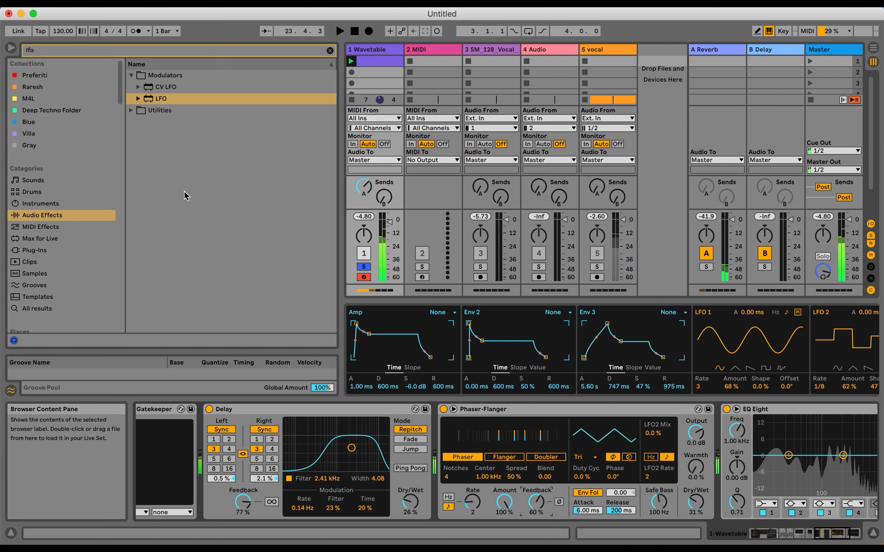
pyautogui.click(364, 267)
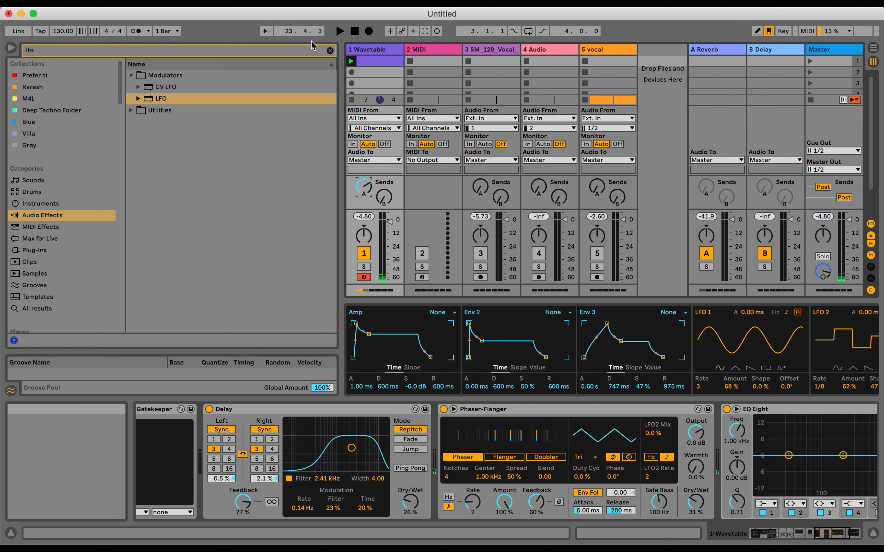
# - Clear the browser search, open the CL_SM_Libraries user folder and look through its sample packs
pyautogui.click(330, 51)
pyautogui.scroll(-10, 51, 277)
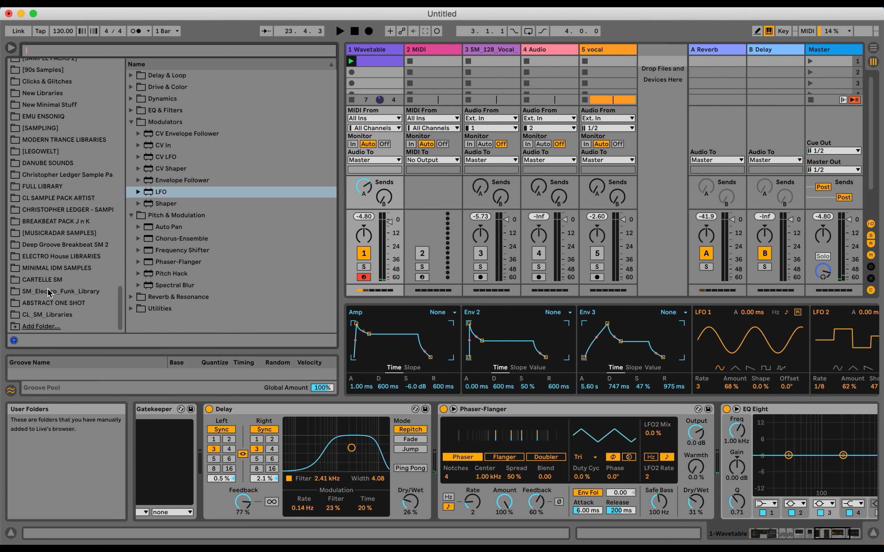
pyautogui.click(53, 315)
pyautogui.click(188, 185)
pyautogui.press('Left')
pyautogui.press('Down')
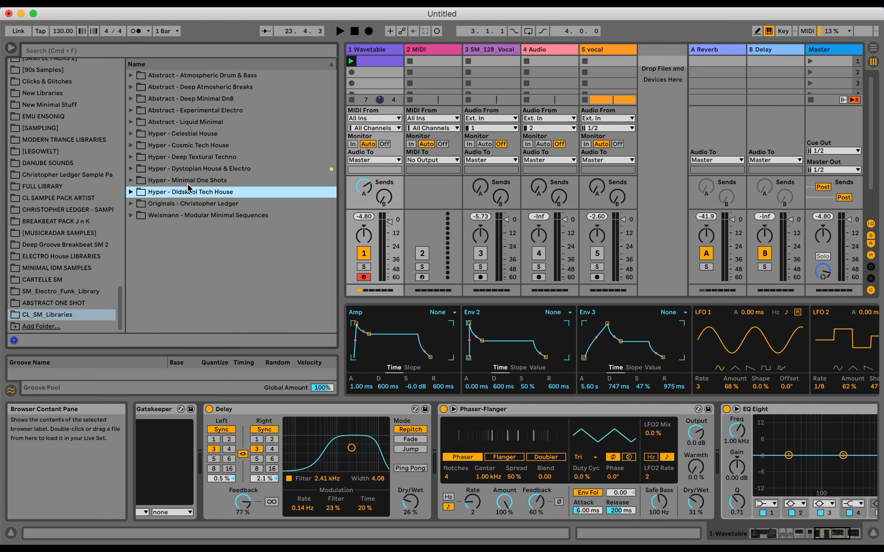
pyautogui.press('Up')
pyautogui.press('Up')
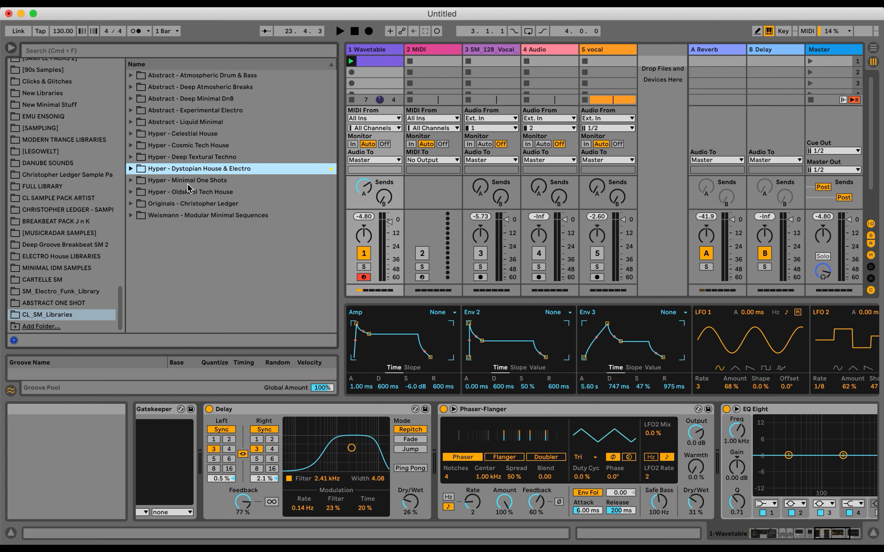
pyautogui.press('Up')
pyautogui.press('Up')
pyautogui.press('Down')
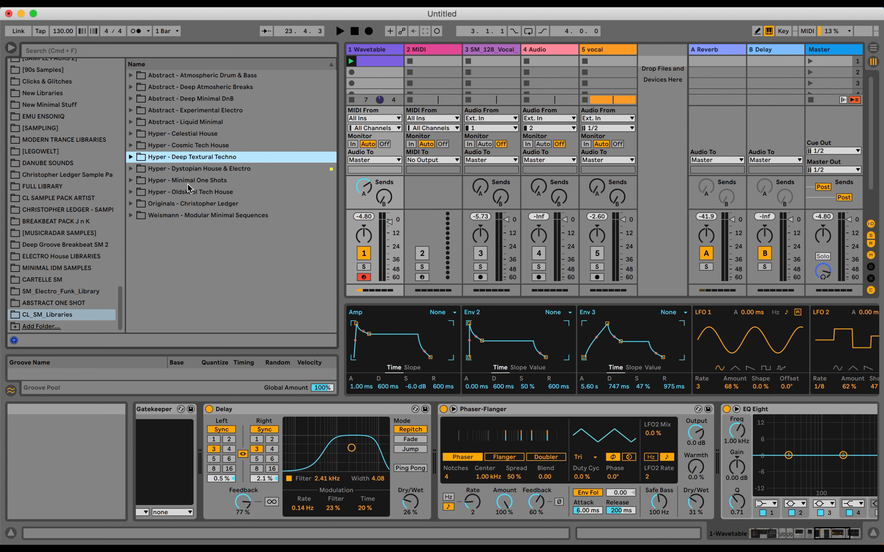
pyautogui.press('Down')
pyautogui.press('Up')
pyautogui.press('Up')
pyautogui.press('Down')
pyautogui.press('Down')
pyautogui.press('Down')
# - Expand the Hyper - Dystopian House & Electro pack and open its Drum Loops folder
pyautogui.press('Right')
pyautogui.press('Up')
pyautogui.press('Right')
pyautogui.press('Down')
pyautogui.press('Right')
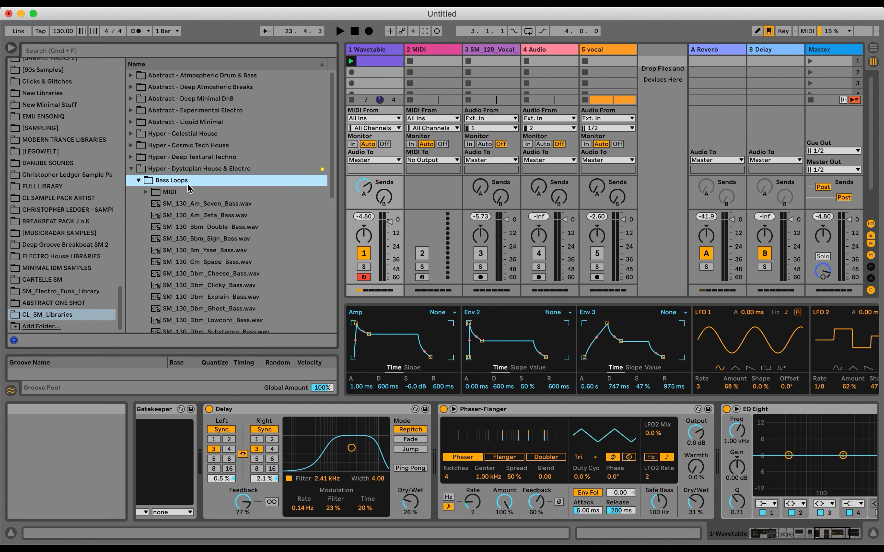
pyautogui.press('Down')
pyautogui.press('Down')
pyautogui.press('Left')
pyautogui.press('Down')
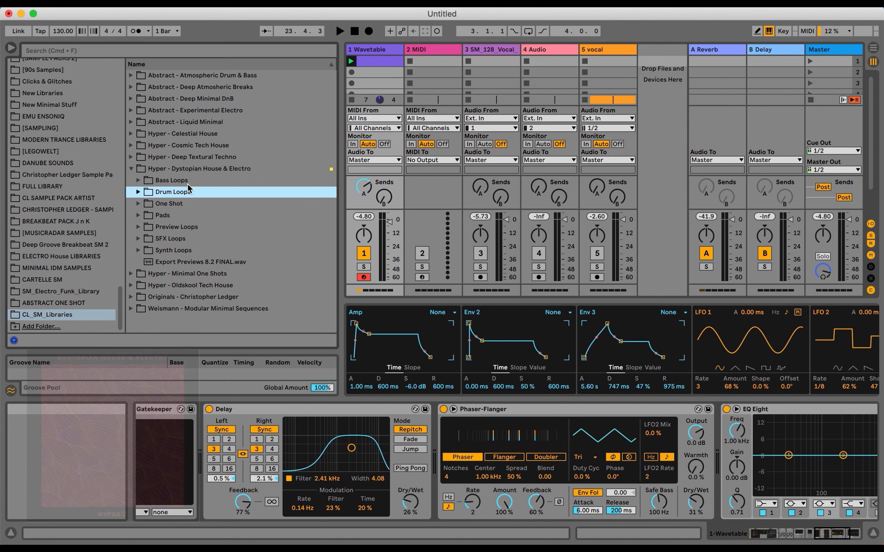
pyautogui.press('Right')
pyautogui.press('Down')
# - Filter the library by "full" and load SM_130_Break_Full.wav into track 2's first clip slot
pyautogui.click(158, 49)
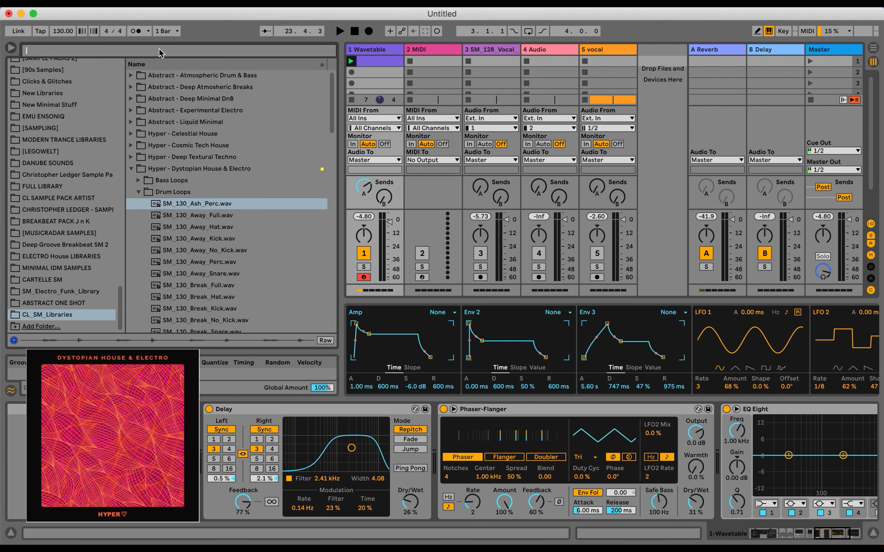
pyautogui.write('full')
pyautogui.press('Down')
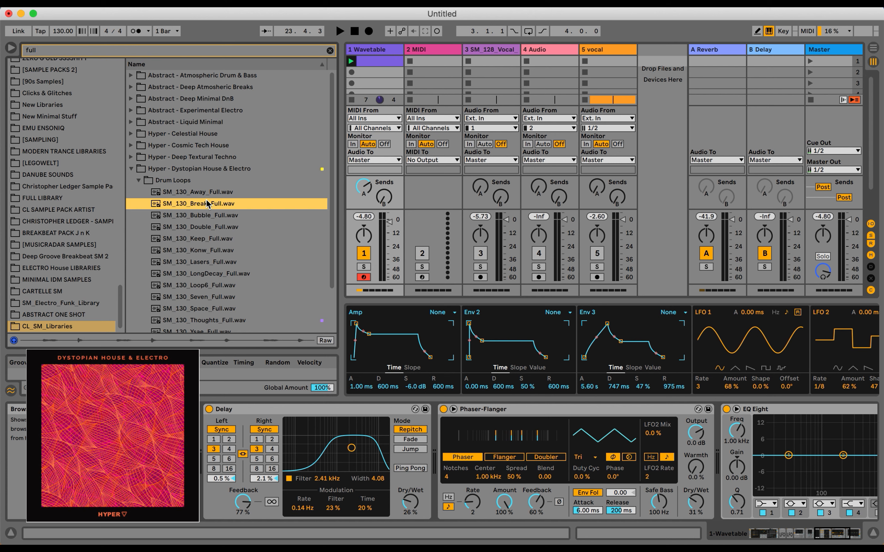
pyautogui.click(206, 203)
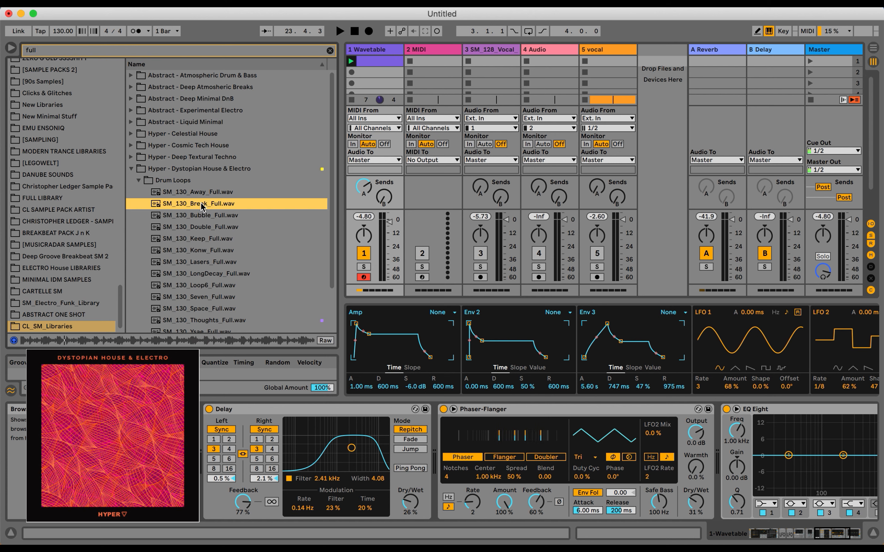
pyautogui.moveTo(451, 81); pyautogui.dragTo(445, 65)
# - Add SM_130_Double_Full.wav and SM_130_Keep_Full.wav to track 2's second and third clip slots
pyautogui.click(234, 217)
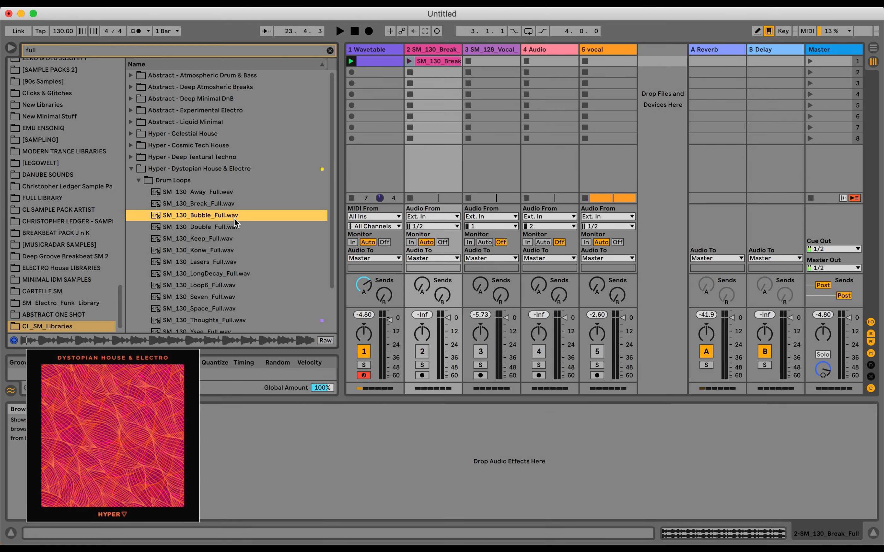
pyautogui.press('Down')
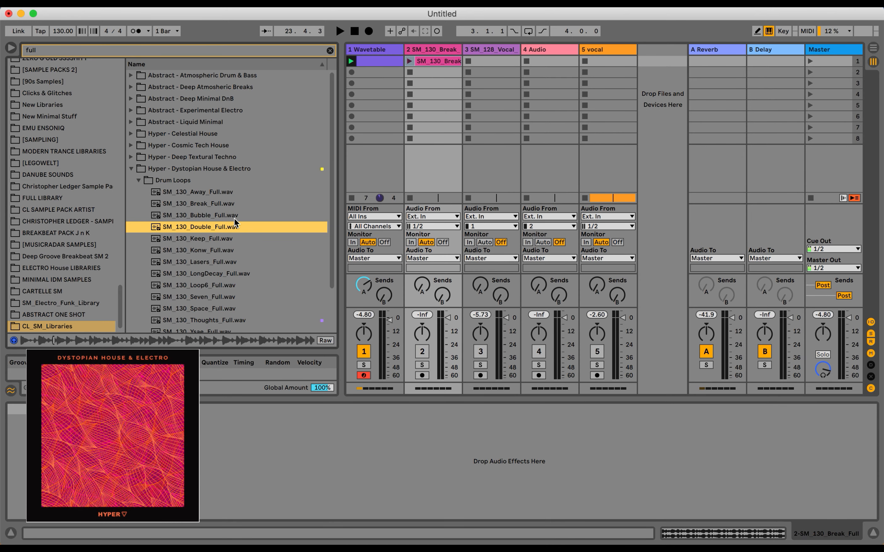
pyautogui.moveTo(196, 230); pyautogui.dragTo(437, 72)
pyautogui.click(238, 243)
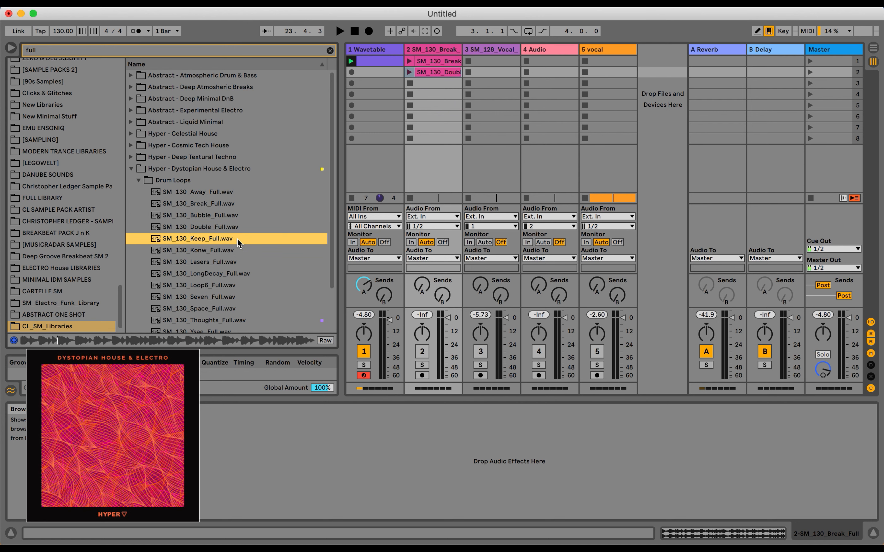
pyautogui.moveTo(223, 243); pyautogui.dragTo(435, 83)
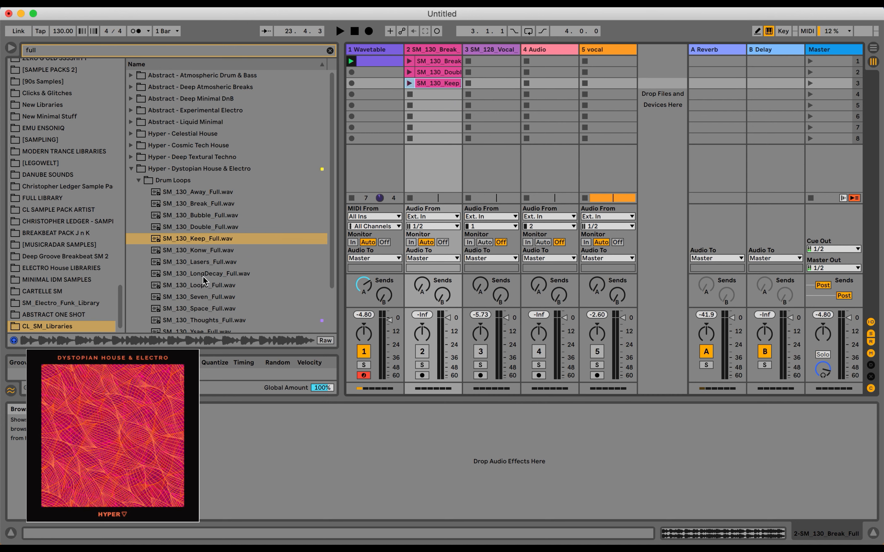
# - Add SM_130_Konw_Full.wav and SM_130_Lasers_Full.wav to track 2's fourth and fifth clip slots
pyautogui.click(203, 256)
pyautogui.moveTo(297, 230); pyautogui.dragTo(434, 94)
pyautogui.click(177, 266)
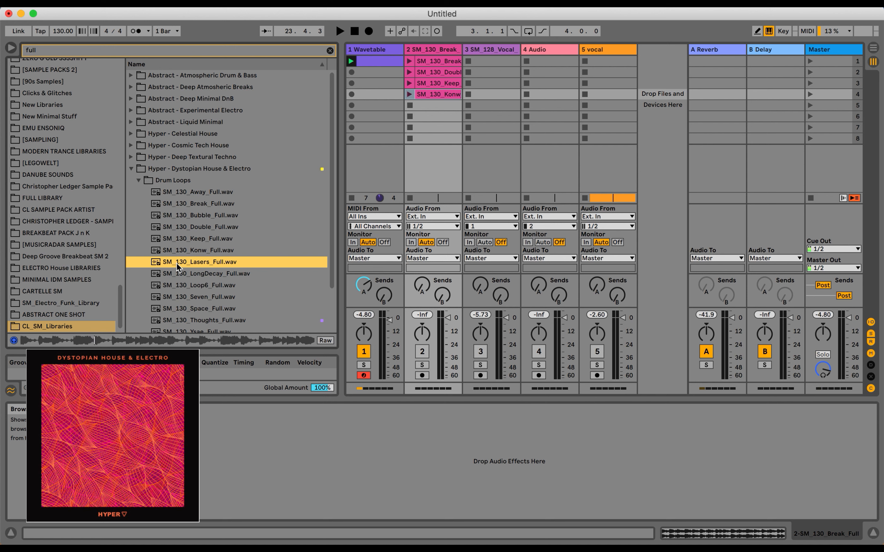
pyautogui.moveTo(177, 266); pyautogui.dragTo(425, 106)
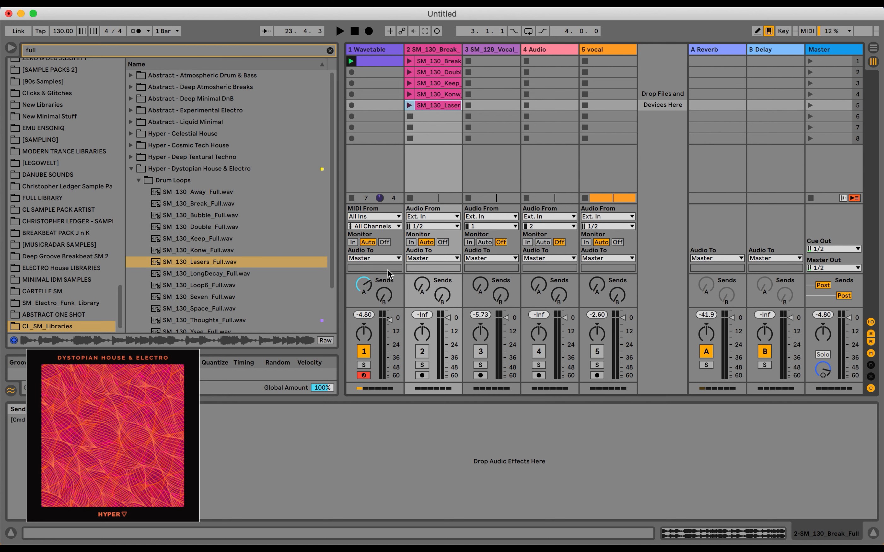
# - Play the Wavetable bass and audition the full drum loops against it, from SM_130_Away_Full.wav to SM_130_Loop6_Full.wav
pyautogui.press('space')
pyautogui.click(210, 194)
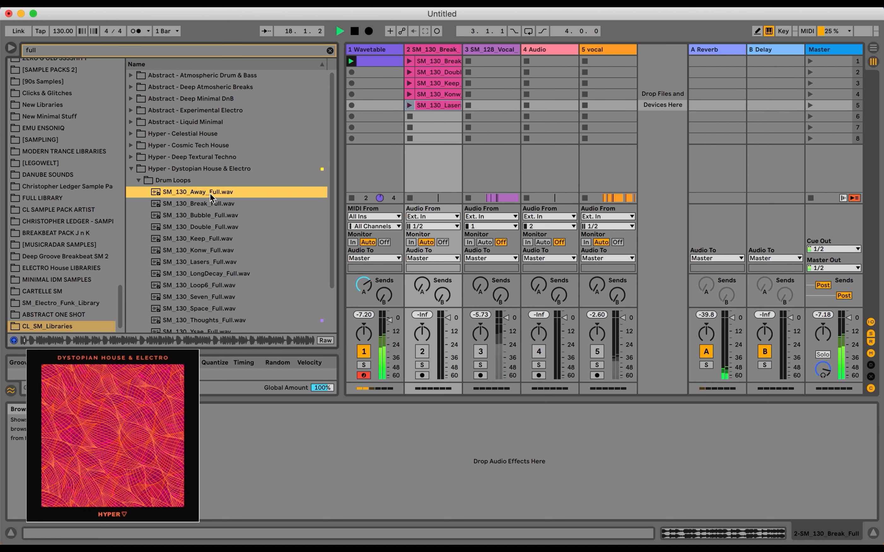
pyautogui.press('Down')
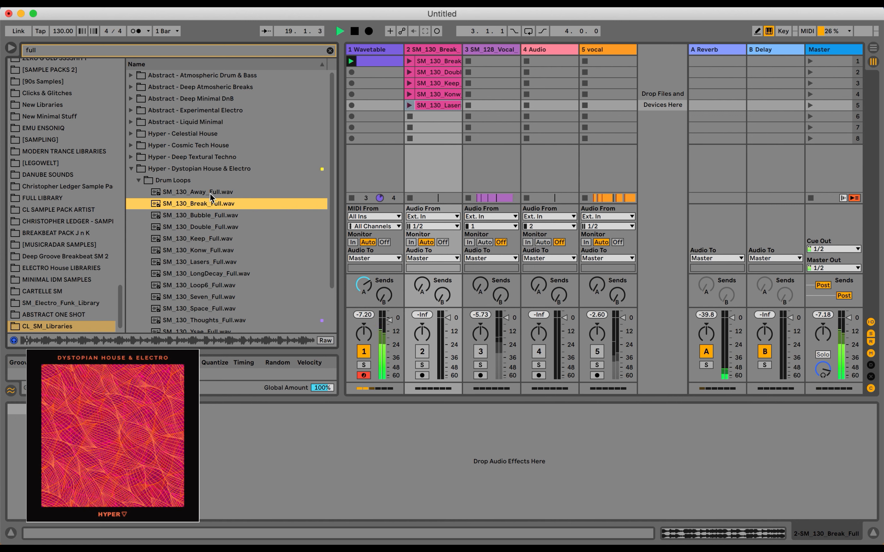
pyautogui.press('Down')
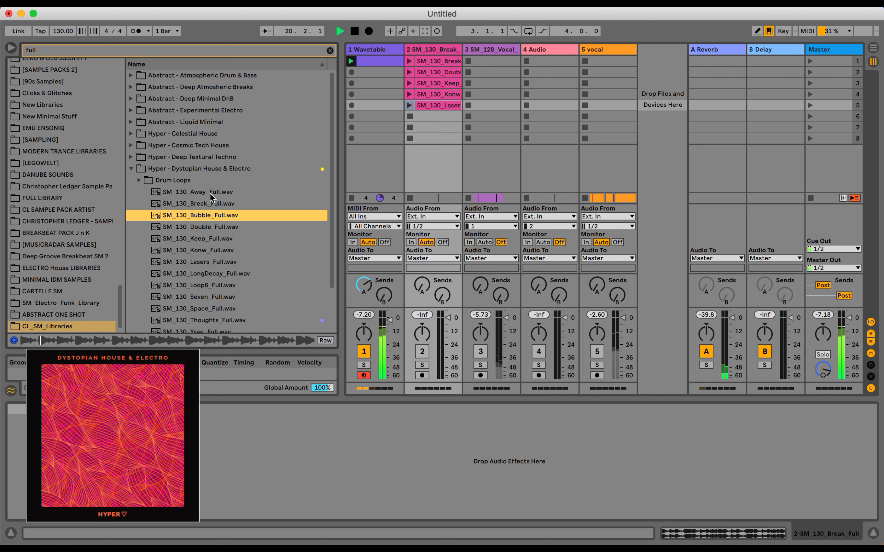
pyautogui.press('Down')
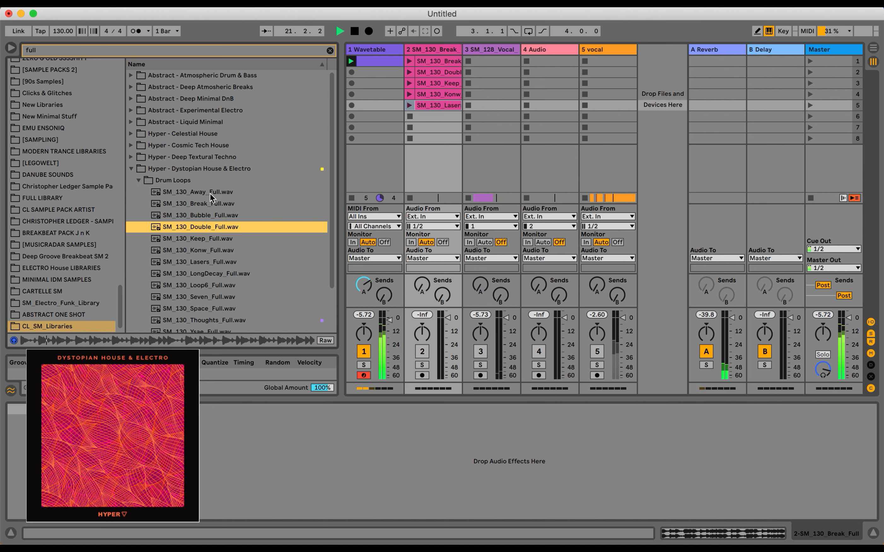
pyautogui.press('Down')
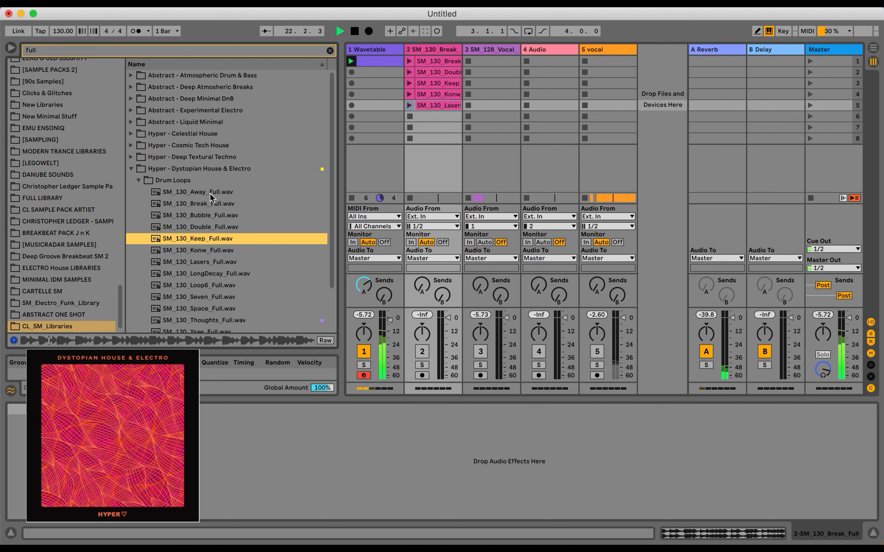
pyautogui.press('Down')
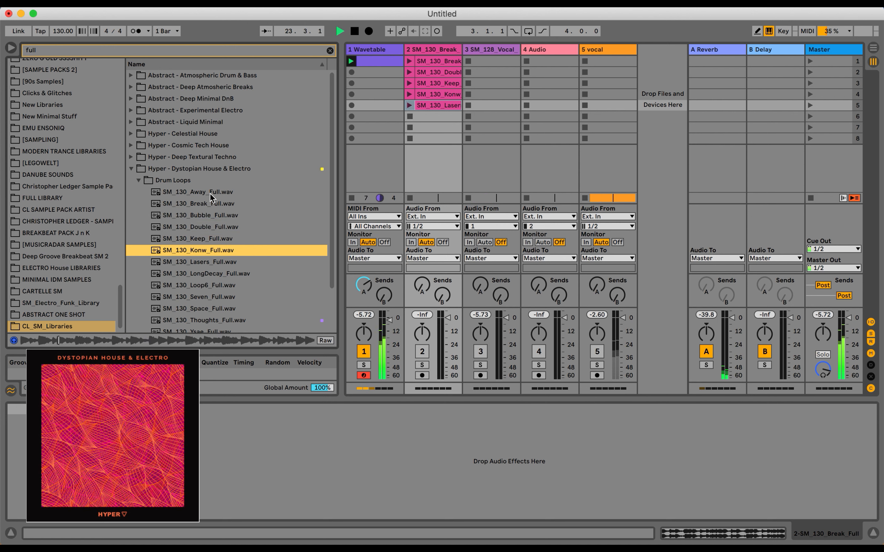
pyautogui.press('Down')
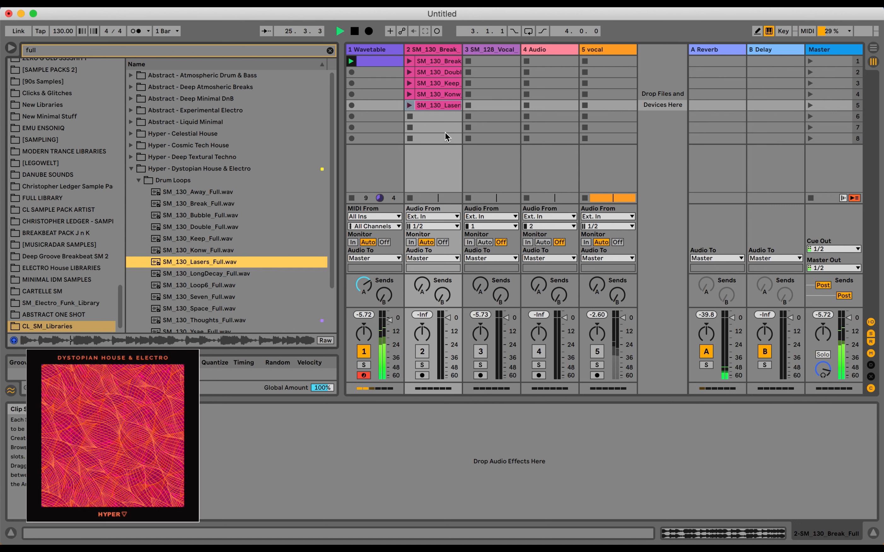
pyautogui.press('Down')
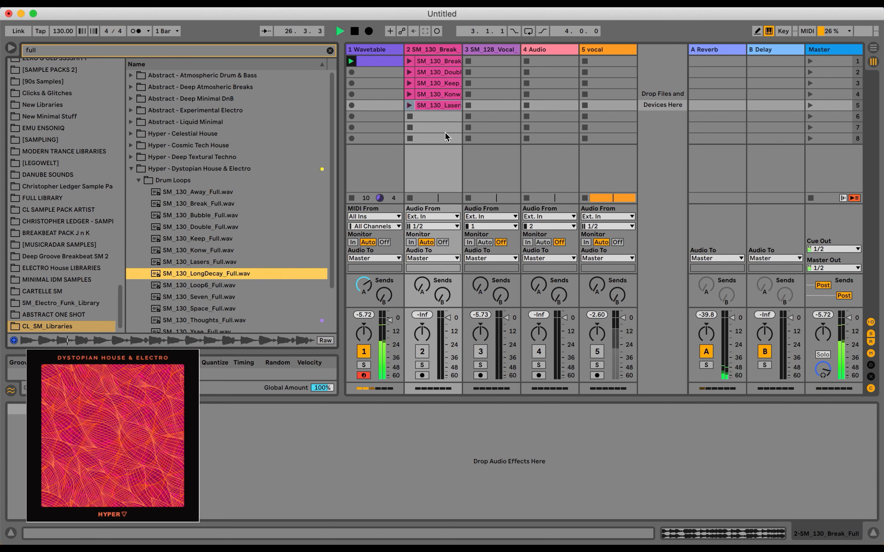
pyautogui.press('Down')
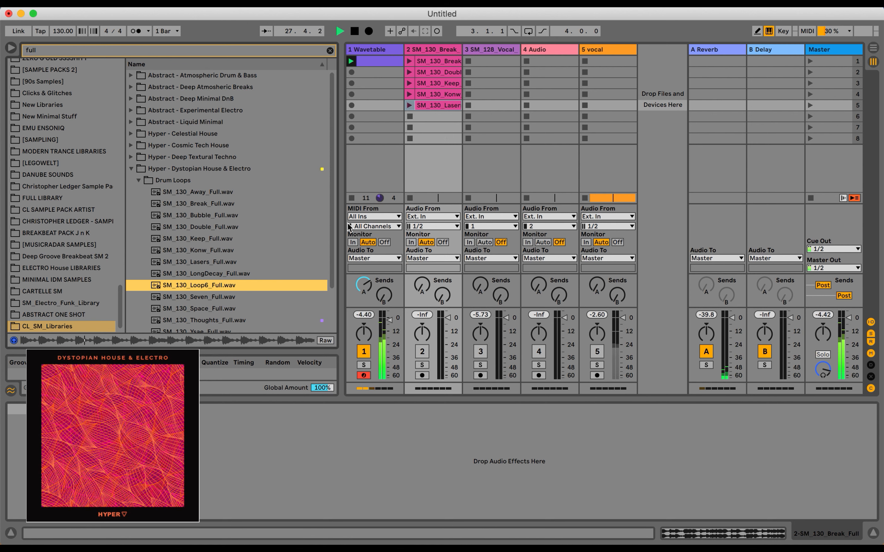
# - Replace track 2's second clip with SM_130_Loop6_Full.wav and move the Lasers clip to track 3's first slot
pyautogui.moveTo(210, 287); pyautogui.dragTo(428, 70)
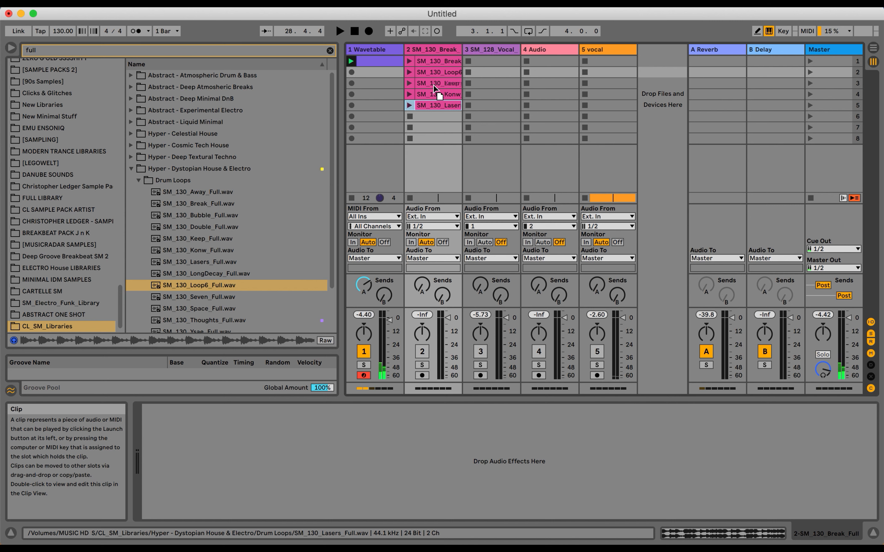
pyautogui.moveTo(499, 63); pyautogui.dragTo(499, 61)
# - Delete the Konw clip from track 2 and activate the track
pyautogui.click(433, 97)
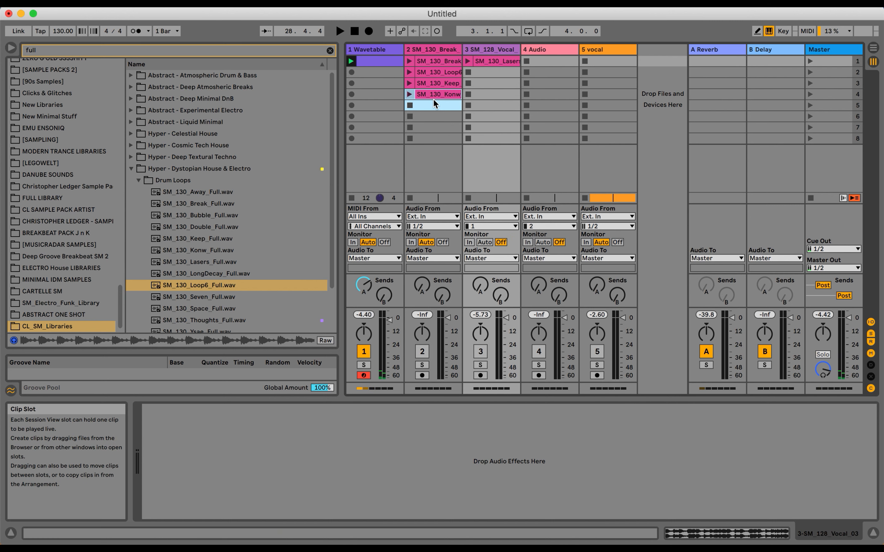
pyautogui.press('Delete')
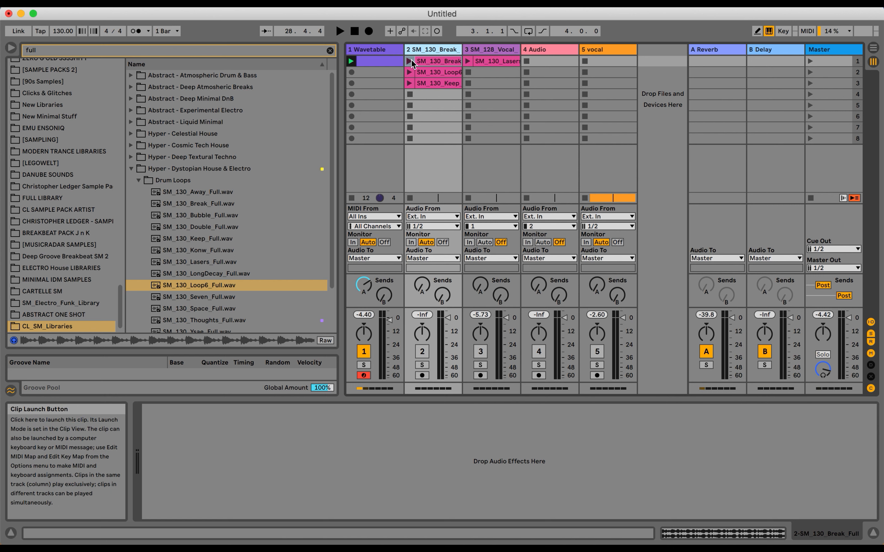
pyautogui.click(421, 352)
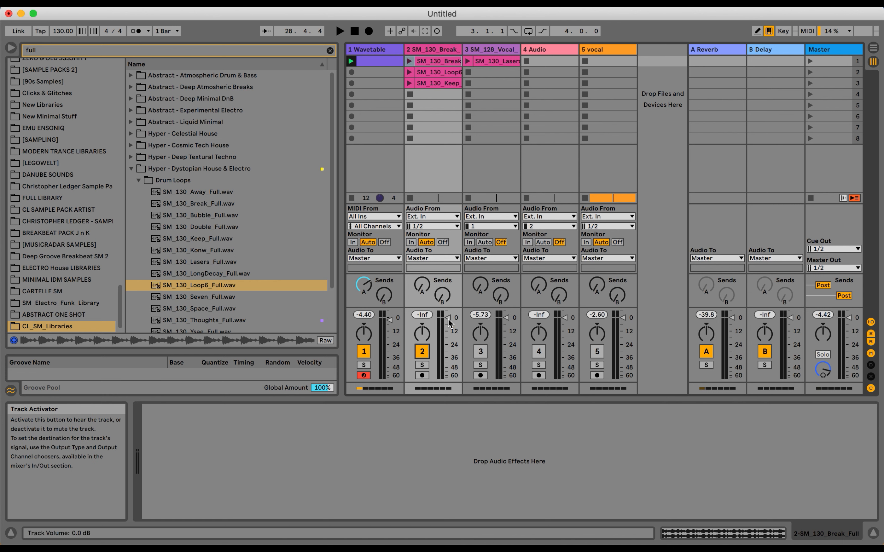
# - Set track 2's volume to -2.0 dB and play its SM_130_Break clip with the Wavetable bass
pyautogui.click(448, 320)
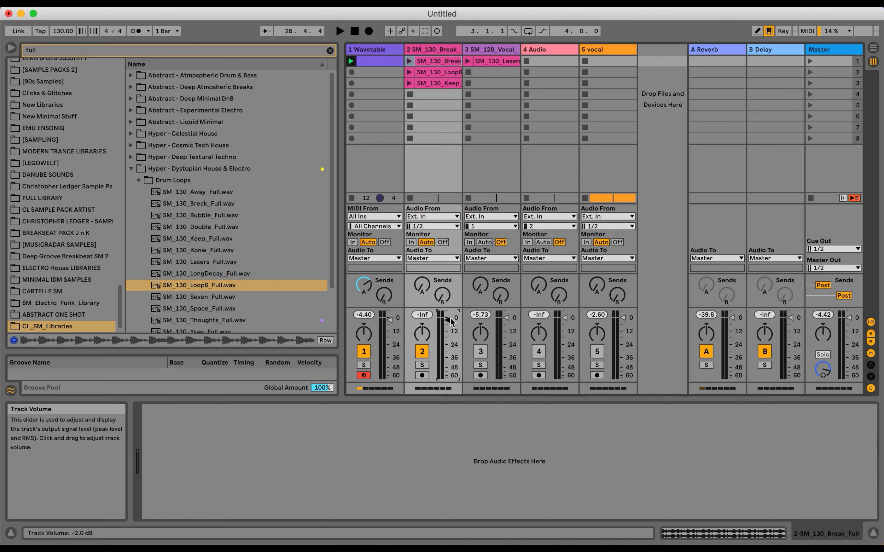
pyautogui.click(412, 60)
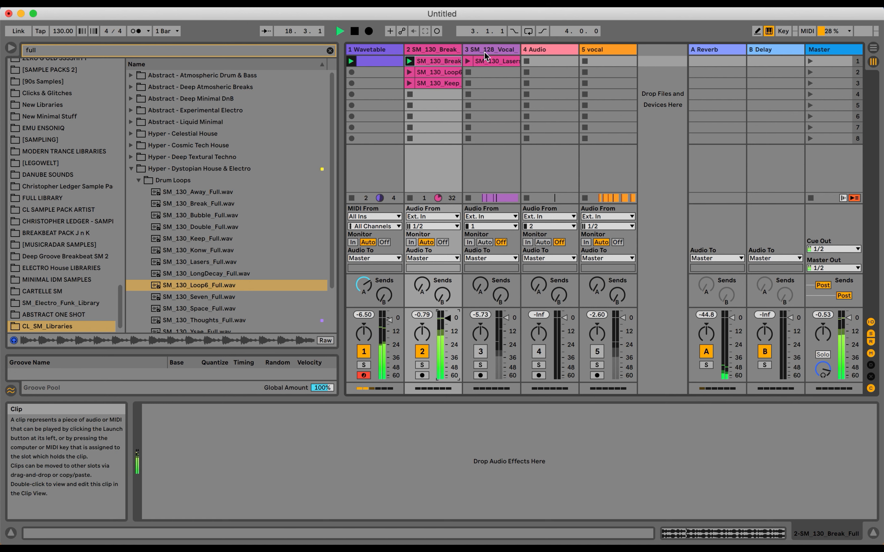
# - Insert a new MIDI track after track 2 and collapse the Drum Loops folder in the browser
pyautogui.press('super+shift+t')
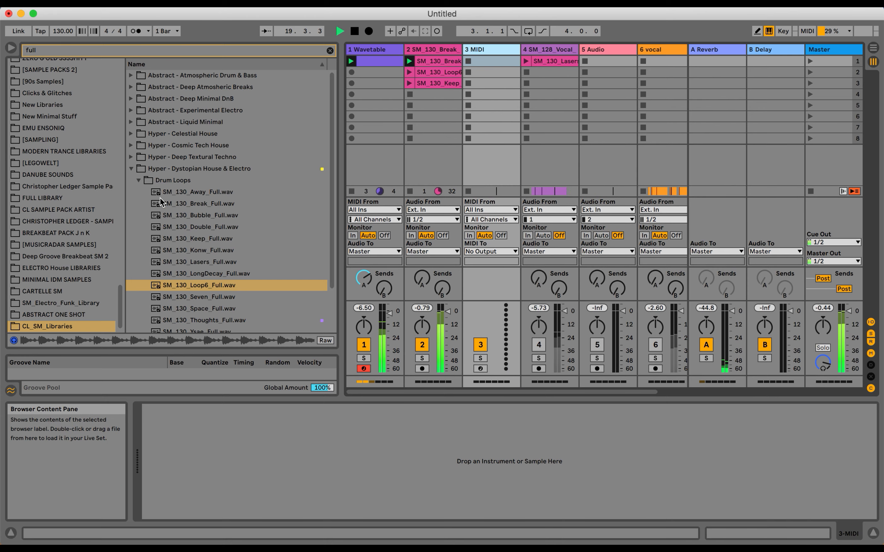
pyautogui.click(201, 180)
pyautogui.press('Left')
pyautogui.press('Left')
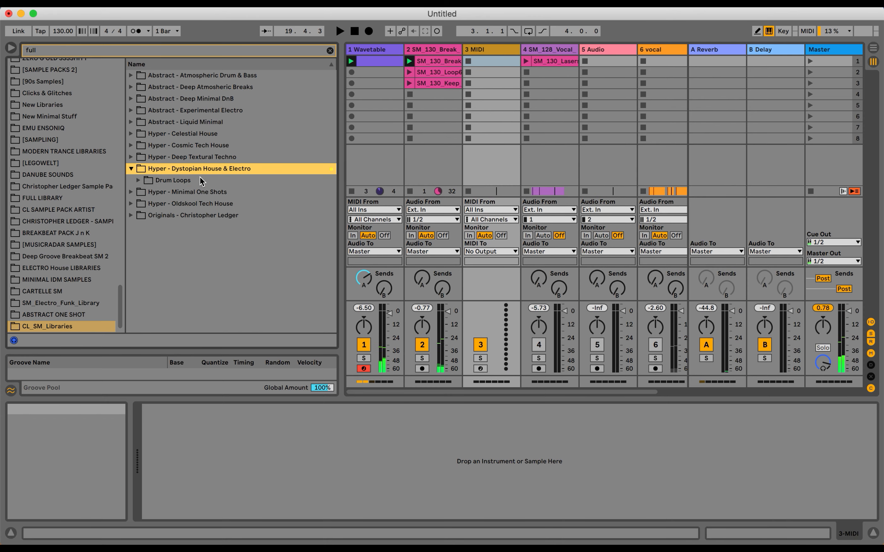
# - Review the Wavetable track's device chain, reselect the new MIDI track and clear the browser search
pyautogui.doubleClick(387, 58)
pyautogui.scroll(-2, 485, 462)
pyautogui.scroll(-1, 485, 461)
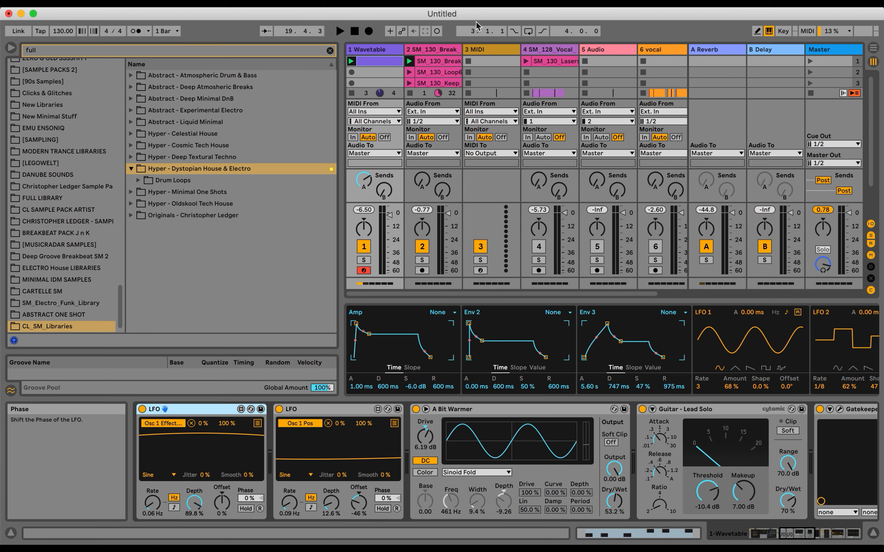
pyautogui.click(485, 49)
pyautogui.click(330, 51)
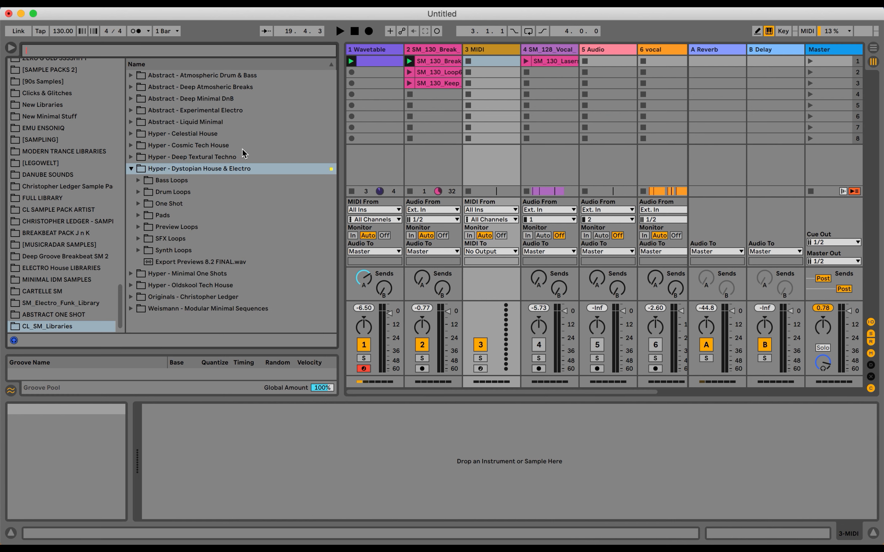
# - Audition samples in Hyper - Dystopian House & Electro's Bass Loops folder, ending with SM_130_Em_KonwReso_Bass.wav
pyautogui.click(212, 180)
pyautogui.press('Right')
pyautogui.press('Down')
pyautogui.press('Down')
pyautogui.press('Down')
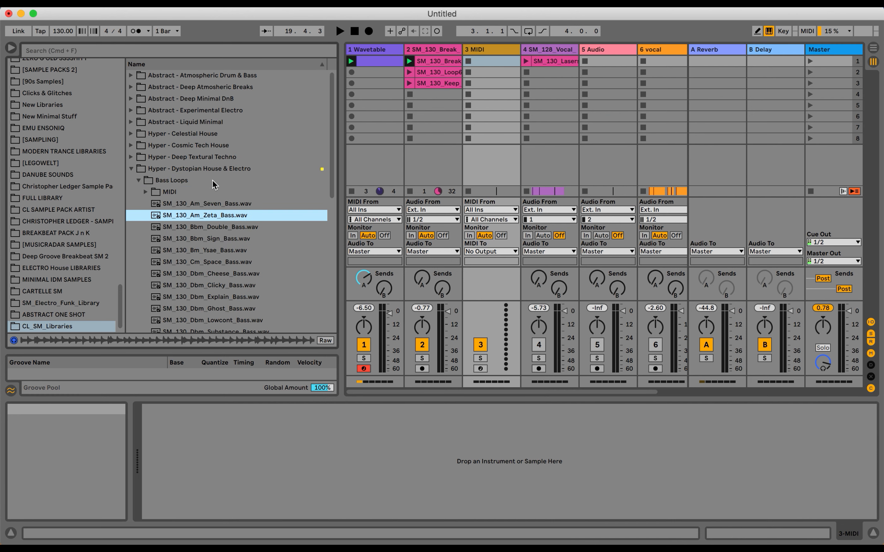
pyautogui.scroll(-5, 210, 226)
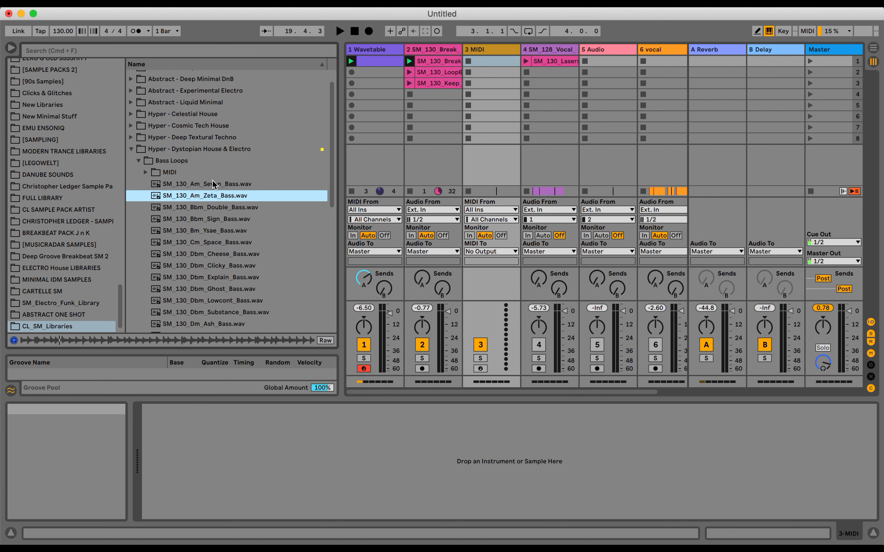
pyautogui.click(206, 280)
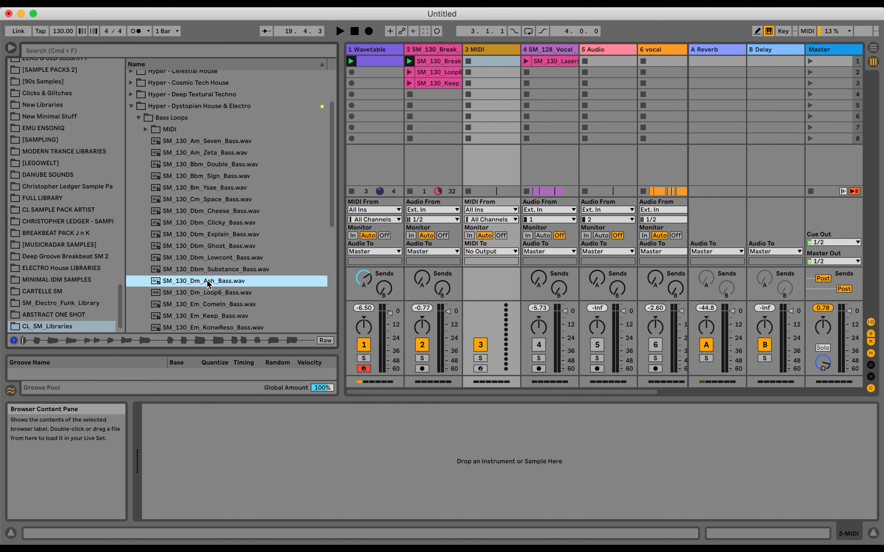
pyautogui.press('Down')
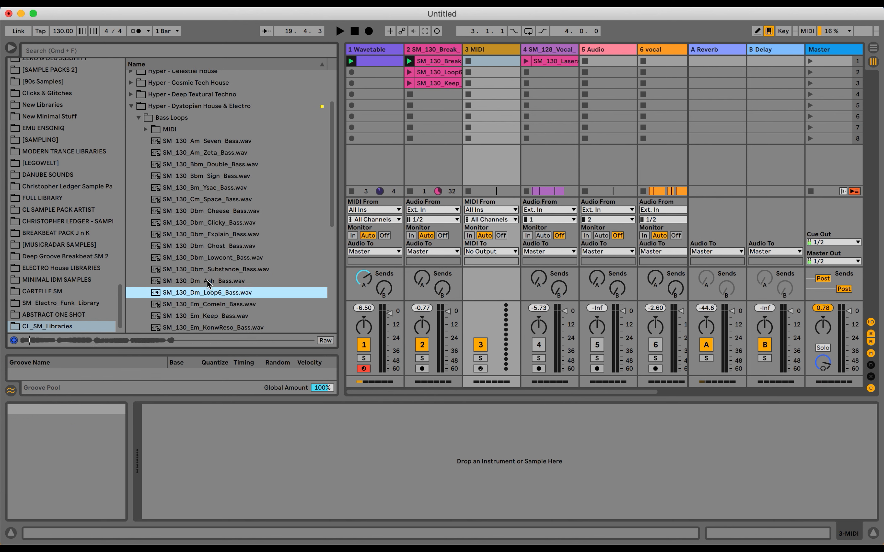
pyautogui.press('Down')
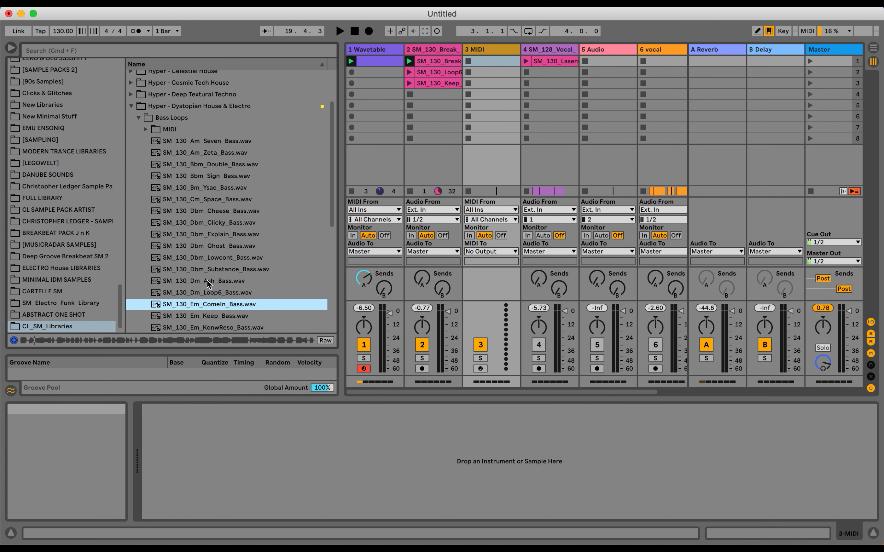
pyautogui.press('Down')
pyautogui.press('Down')
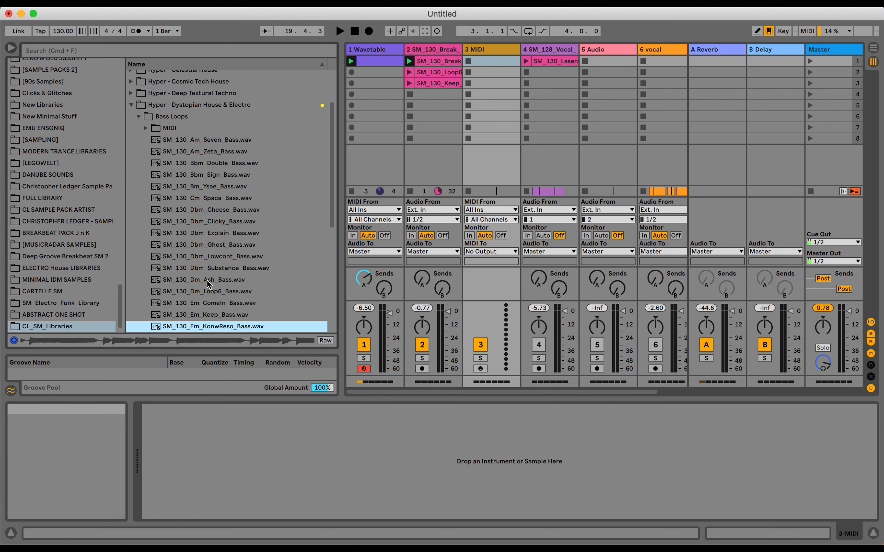
pyautogui.scroll(-3, 207, 280)
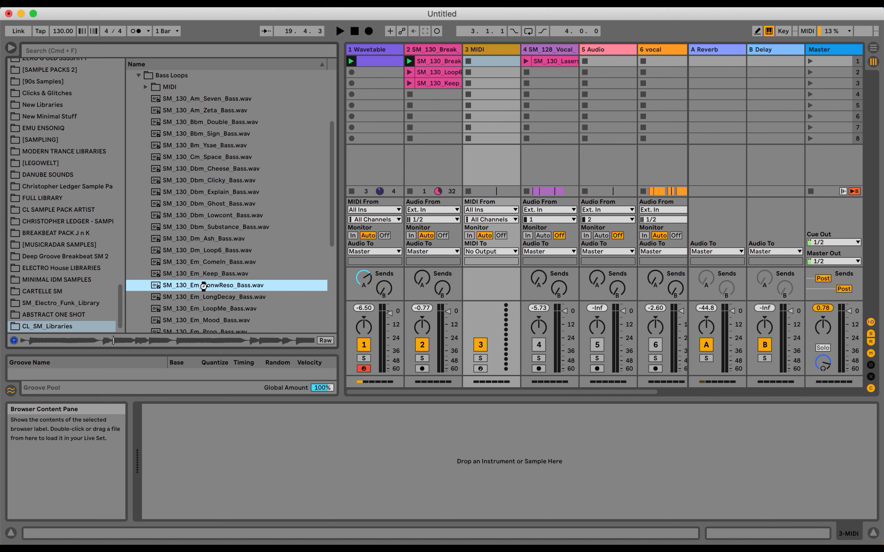
# - Load SM_130_Em_KonwReso_Bass.wav onto the new MIDI track, switch the sampler to Slice mode and add a slice at about 0:01
pyautogui.doubleClick(205, 284)
pyautogui.click(156, 482)
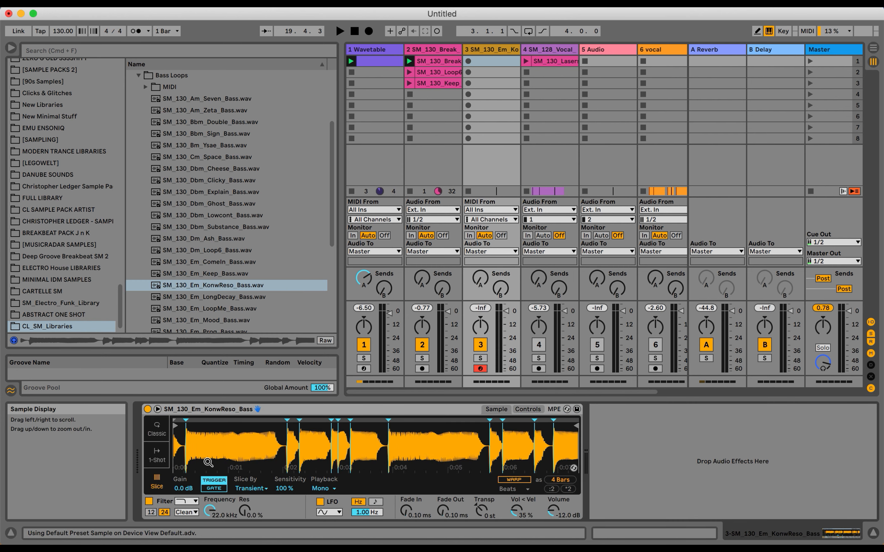
pyautogui.doubleClick(233, 438)
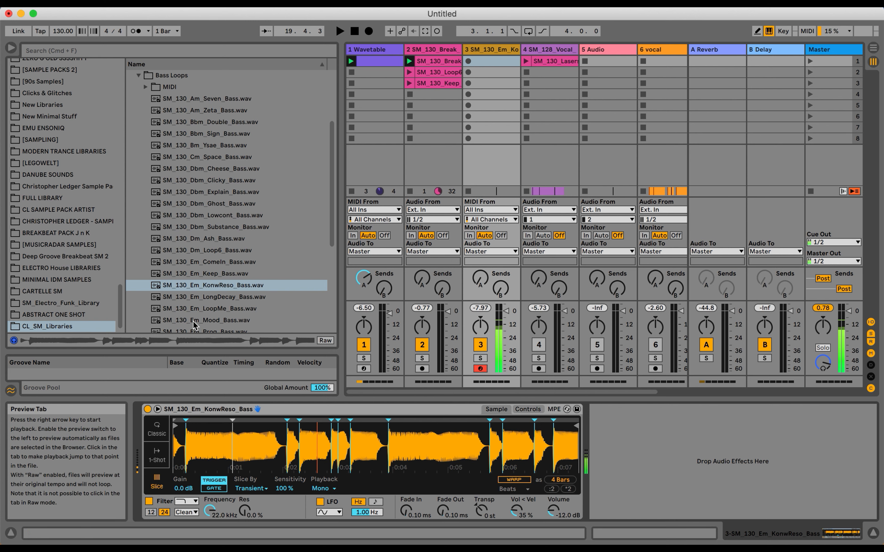
# - Find the Tuner among the audio effects and add it after the KonwReso bass sampler
pyautogui.scroll(15, 90, 248)
pyautogui.click(42, 215)
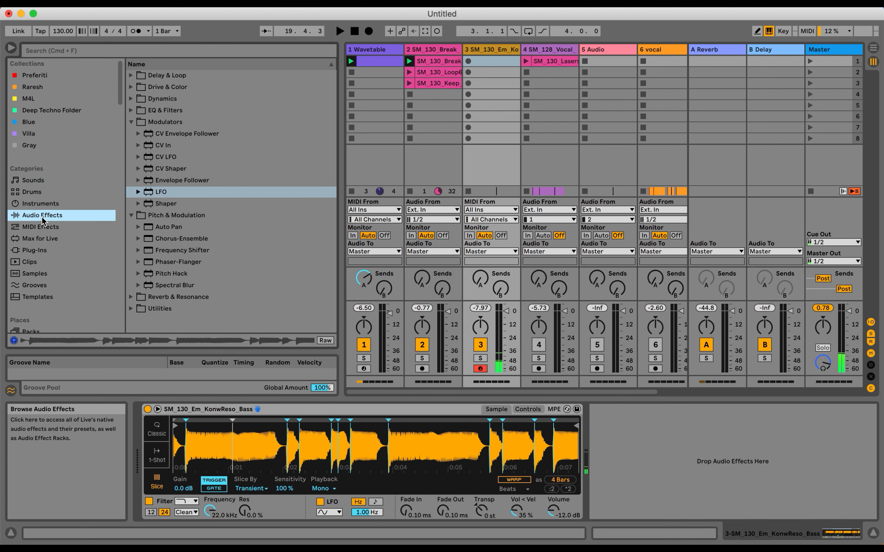
pyautogui.click(109, 50)
pyautogui.write('tuner')
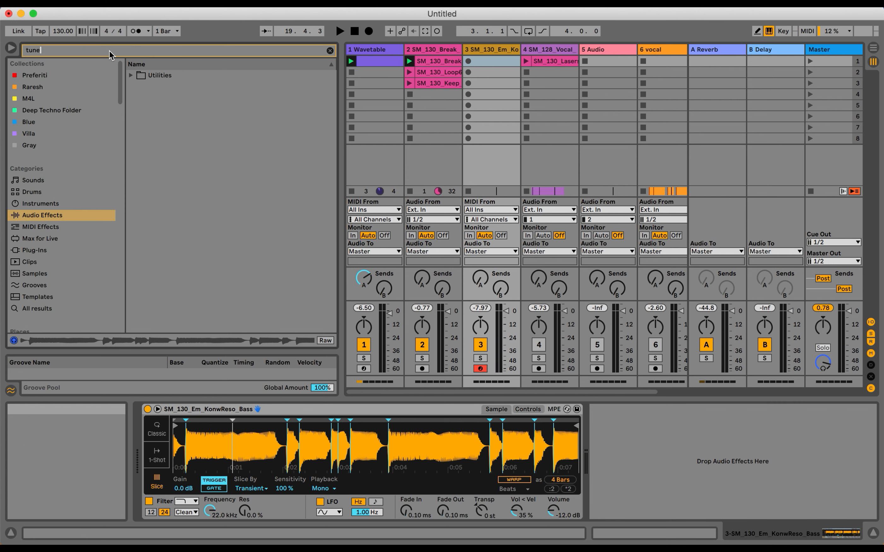
pyautogui.click(133, 75)
pyautogui.click(138, 88)
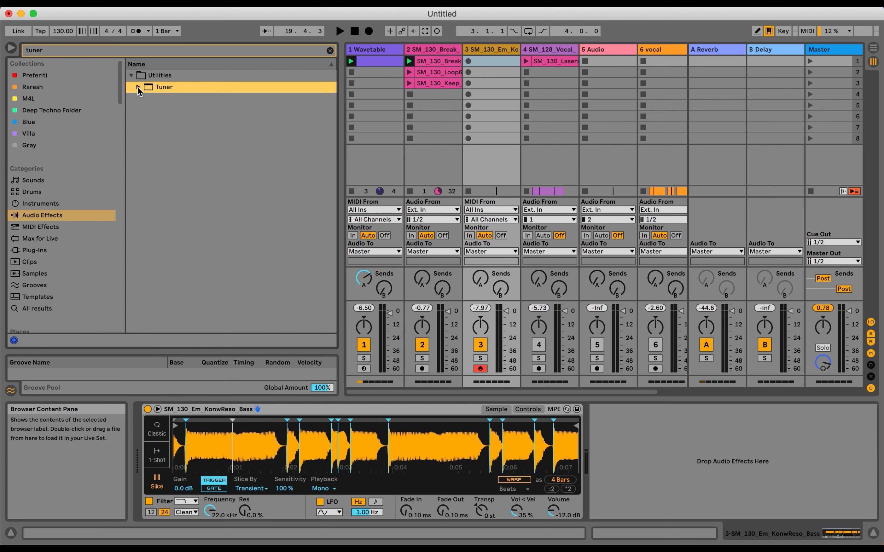
pyautogui.doubleClick(163, 87)
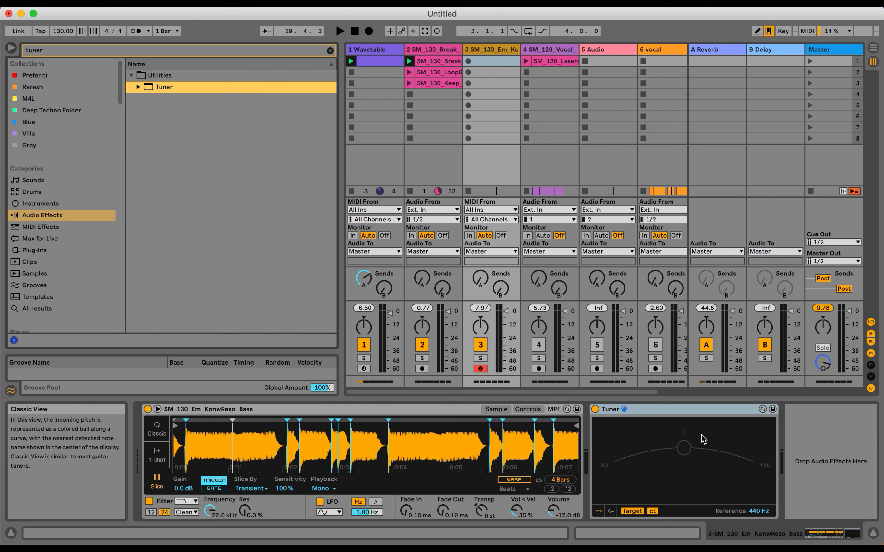
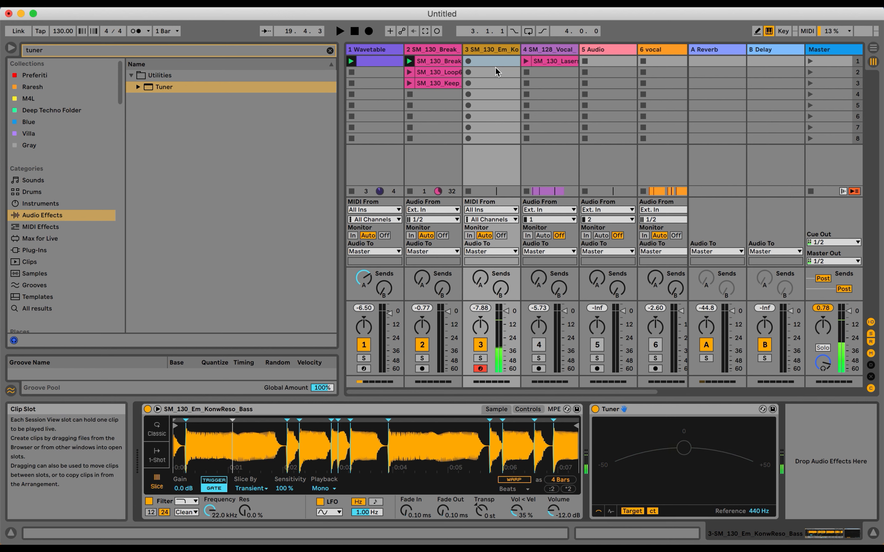
# - Lengthen the bass sampler's Fade Out and create an empty MIDI clip in track 3's first slot
pyautogui.moveTo(443, 510); pyautogui.dragTo(444, 513)
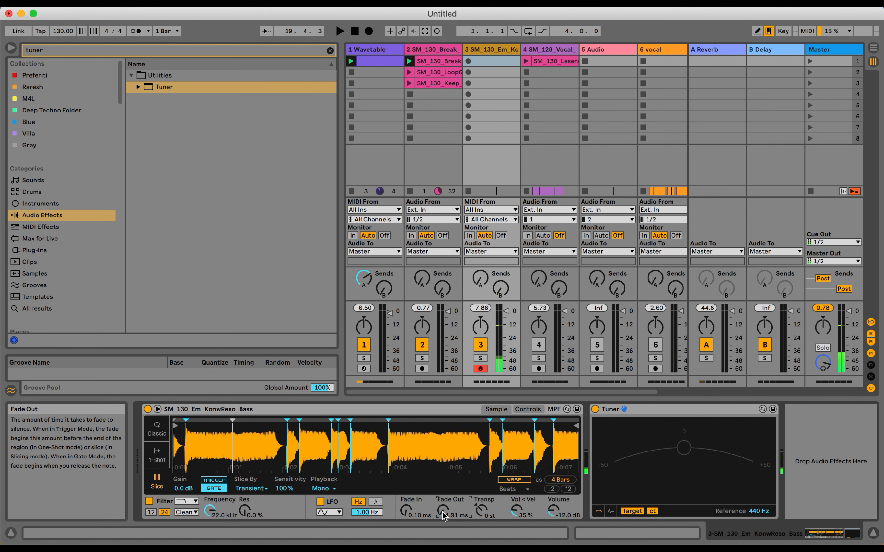
pyautogui.doubleClick(506, 61)
pyautogui.scroll(-2, 471, 467)
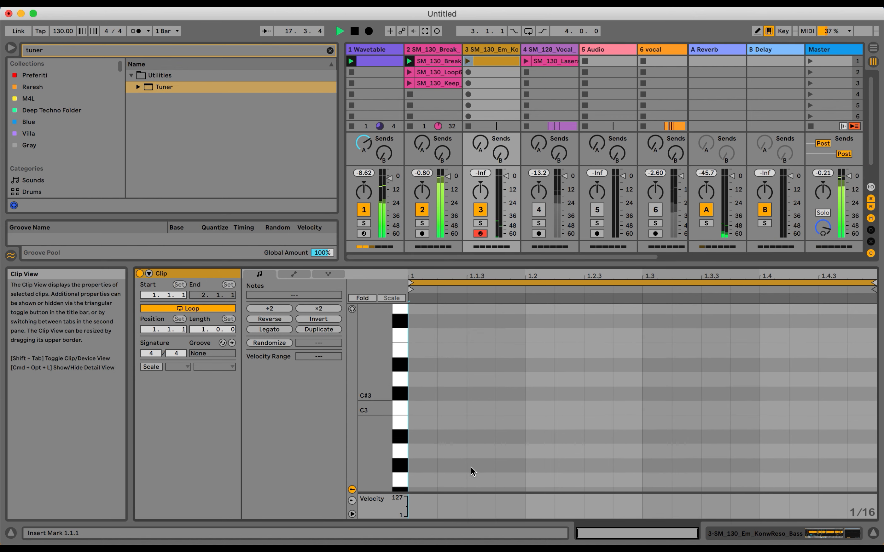
pyautogui.scroll(-2, 470, 468)
pyautogui.scroll(-12, 471, 467)
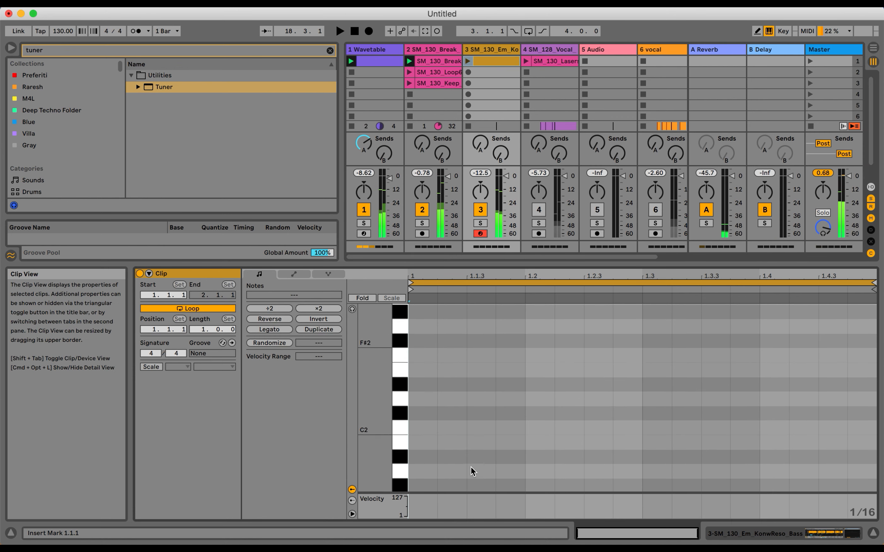
# - Enter D1 notes at 1.1.1, 1.1.4, 1.2.3 and 1.3.3, make the first and third an eighth long, and play the clip
pyautogui.doubleClick(418, 444)
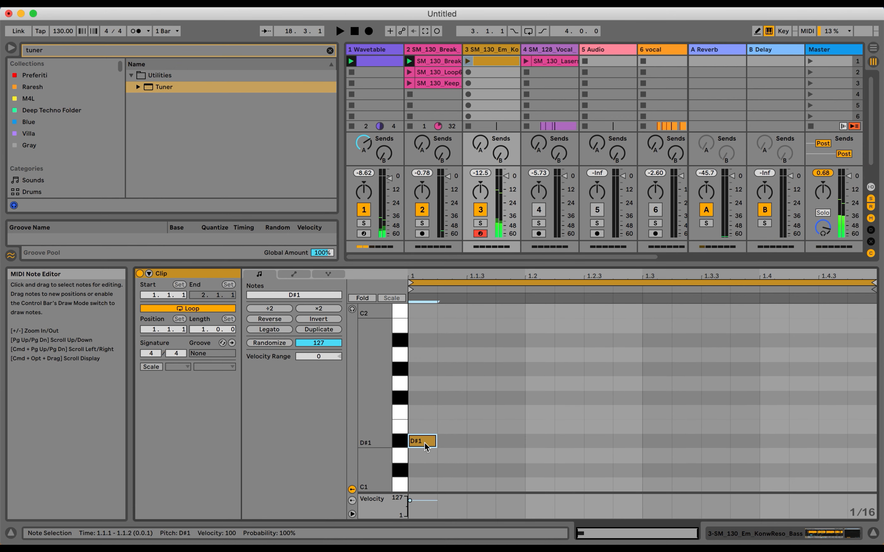
pyautogui.moveTo(424, 442); pyautogui.dragTo(495, 458)
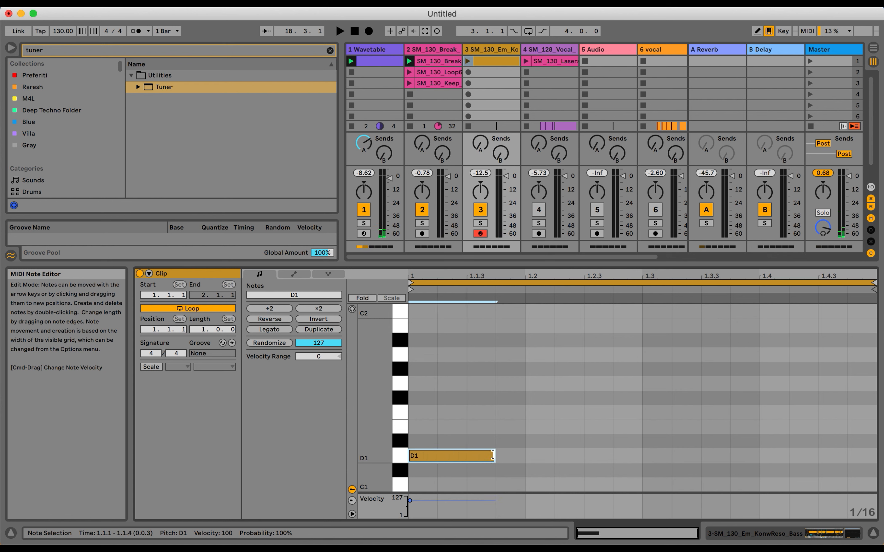
pyautogui.doubleClick(510, 456)
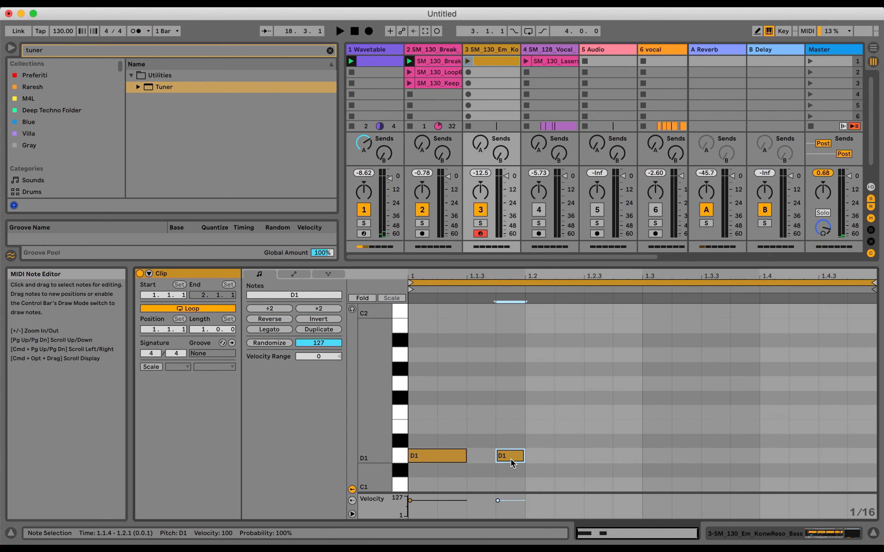
pyautogui.doubleClick(596, 455)
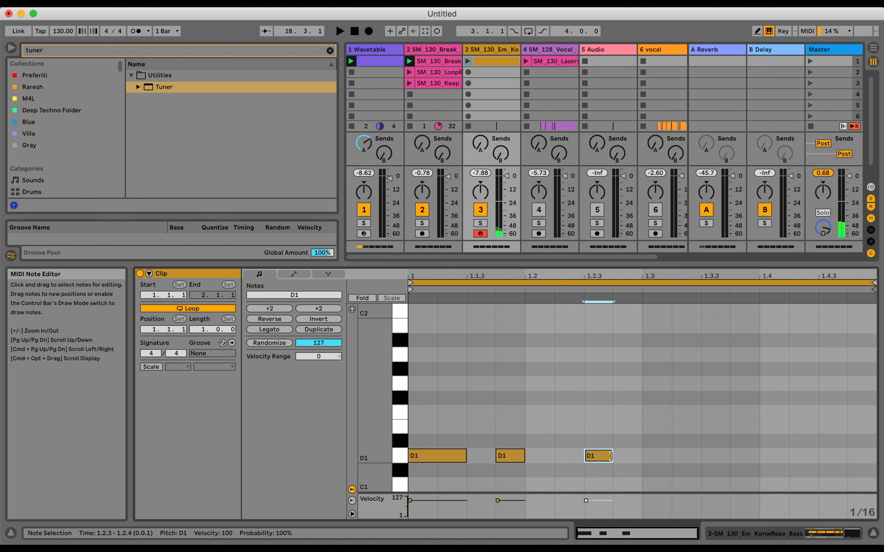
pyautogui.moveTo(612, 456); pyautogui.dragTo(642, 458)
pyautogui.doubleClick(679, 458)
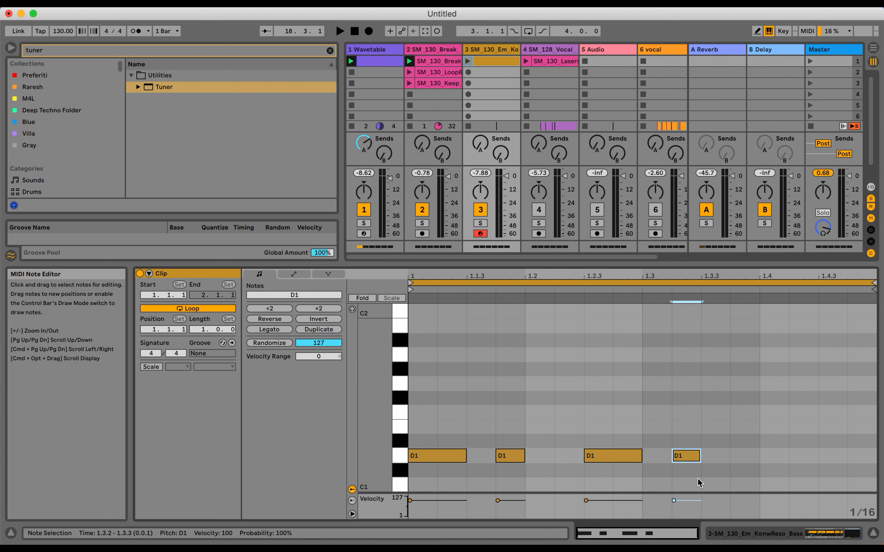
pyautogui.press('Right')
pyautogui.press('space')
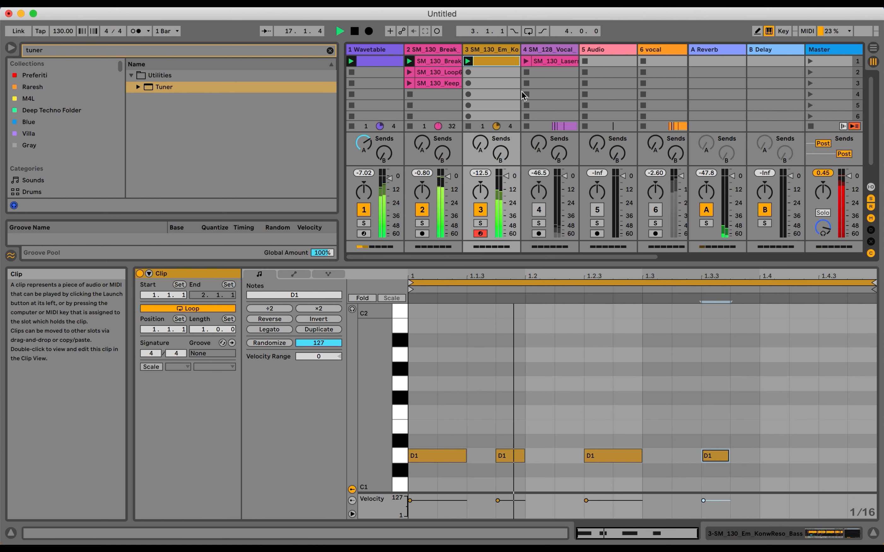
pyautogui.press('space')
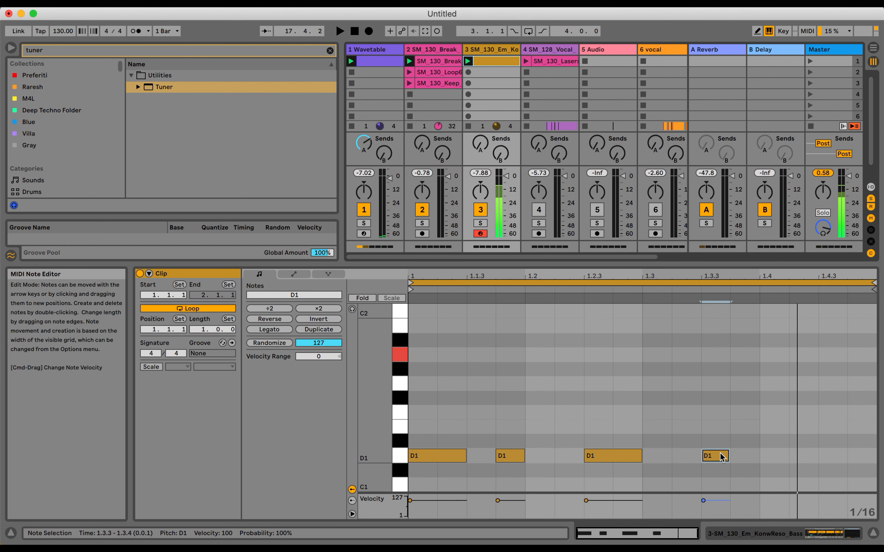
# - Raise the 1.3.3 note to G1, add G1 notes at 1.4.2 and 1.4.4, and play the pattern
pyautogui.click(717, 369)
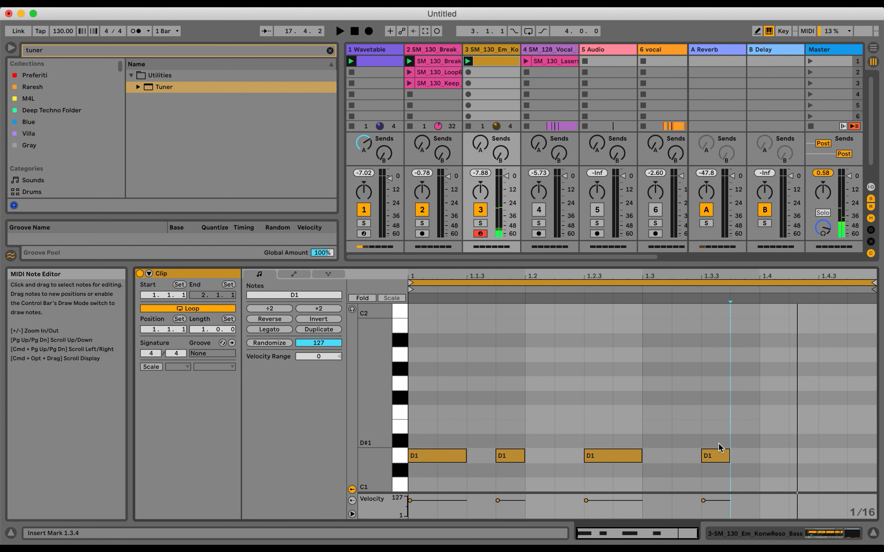
pyautogui.moveTo(719, 455); pyautogui.dragTo(716, 391)
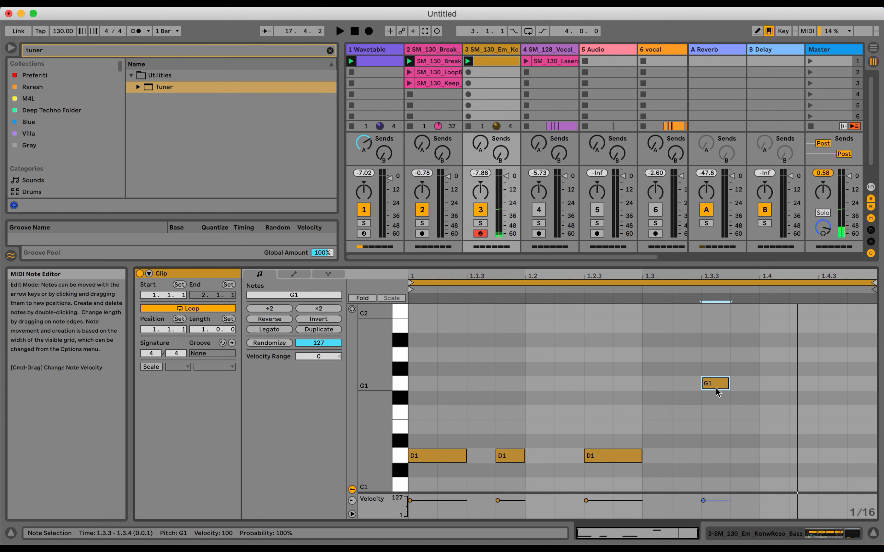
pyautogui.doubleClick(802, 383)
pyautogui.doubleClick(849, 382)
pyautogui.press('space')
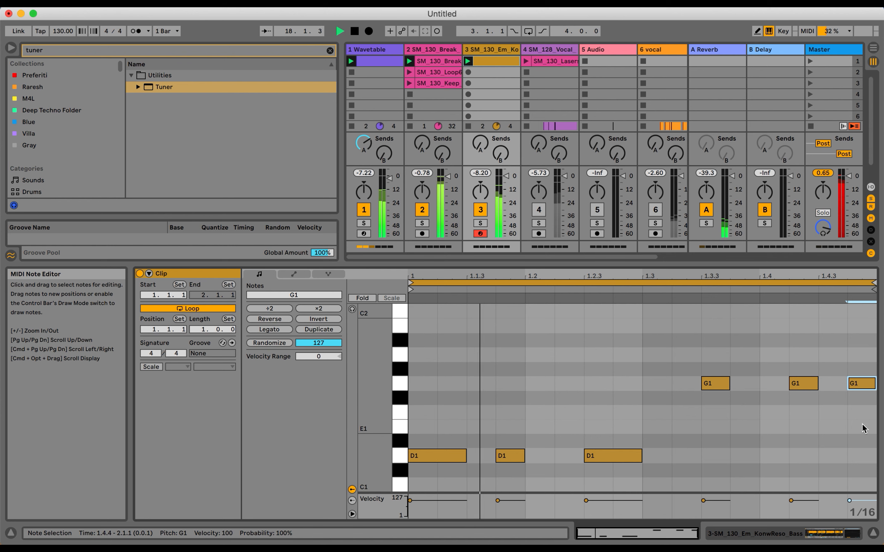
# - Shift the three G1 notes one sixteenth earlier and move the middle one to 1.3.4
pyautogui.moveTo(872, 418); pyautogui.dragTo(692, 380)
pyautogui.press('Left')
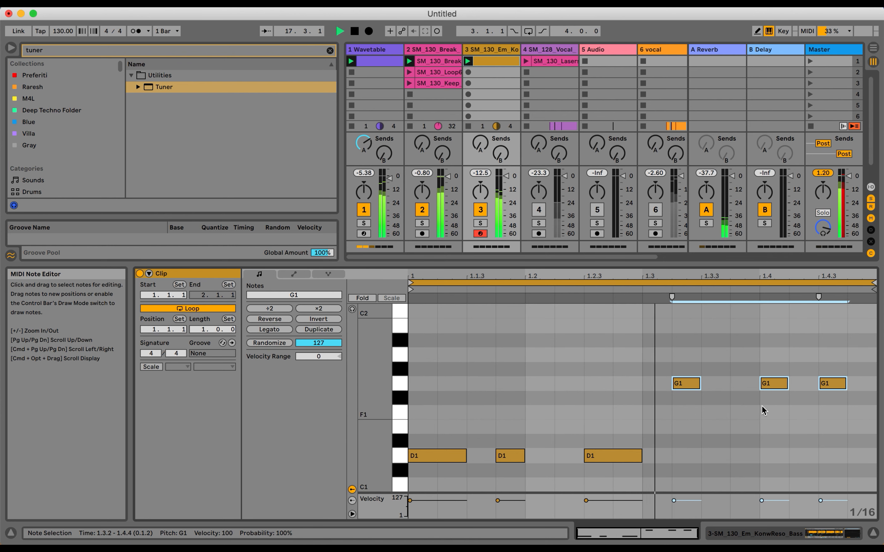
pyautogui.moveTo(771, 384); pyautogui.dragTo(742, 384)
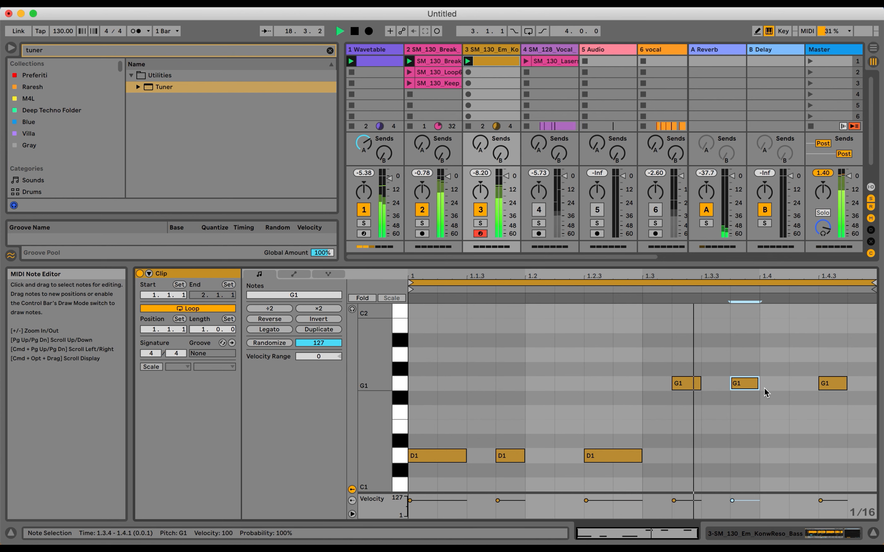
# - Lengthen the final G1 note to the end of the bar, stop playback and raise it to G#1
pyautogui.moveTo(845, 383); pyautogui.dragTo(879, 382)
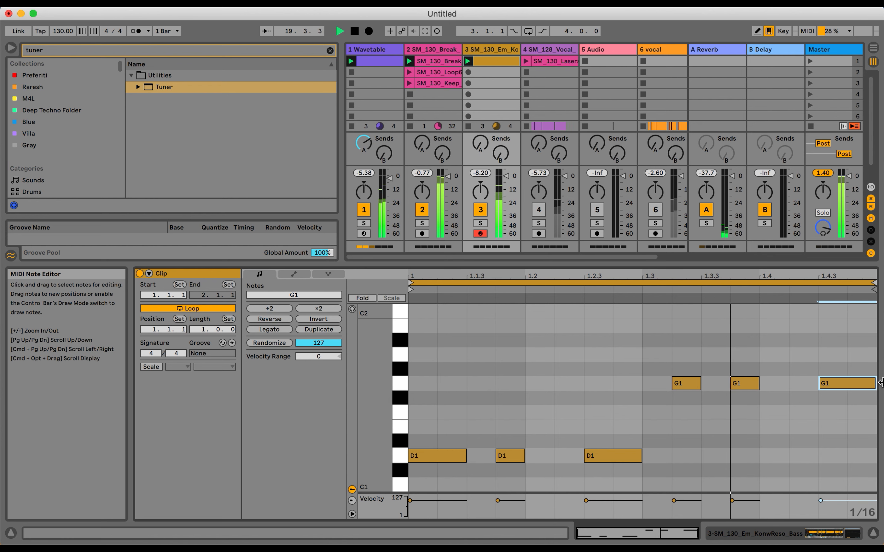
pyautogui.press('space')
pyautogui.press('Up')
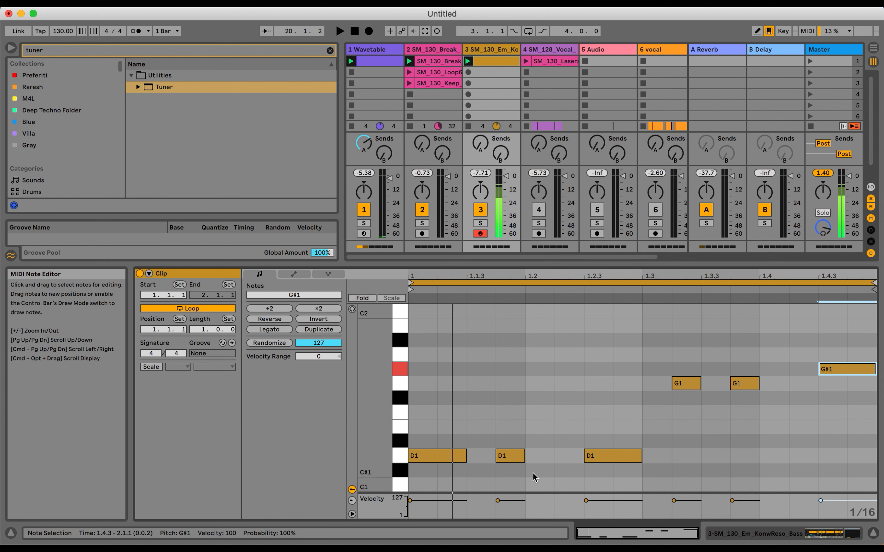
# - Turn on the piano roll's note preview and play the edited pattern
pyautogui.click(400, 456)
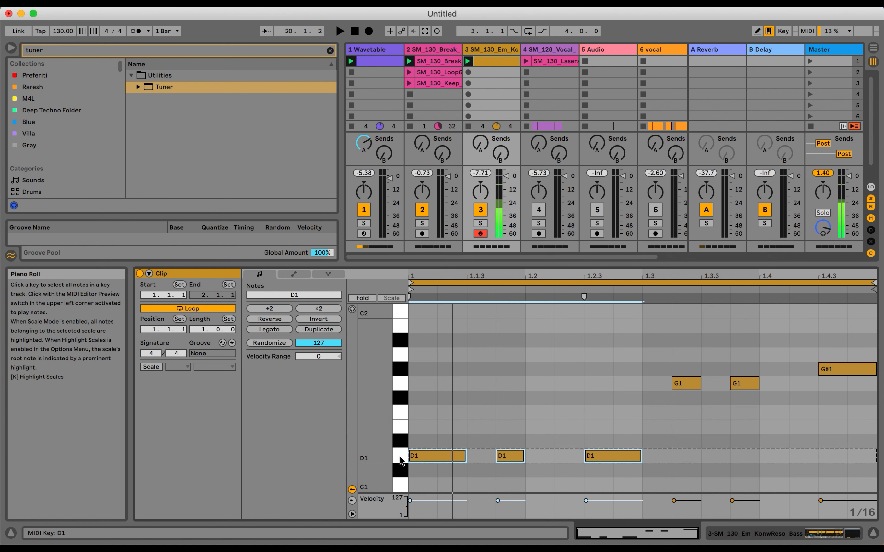
pyautogui.click(352, 308)
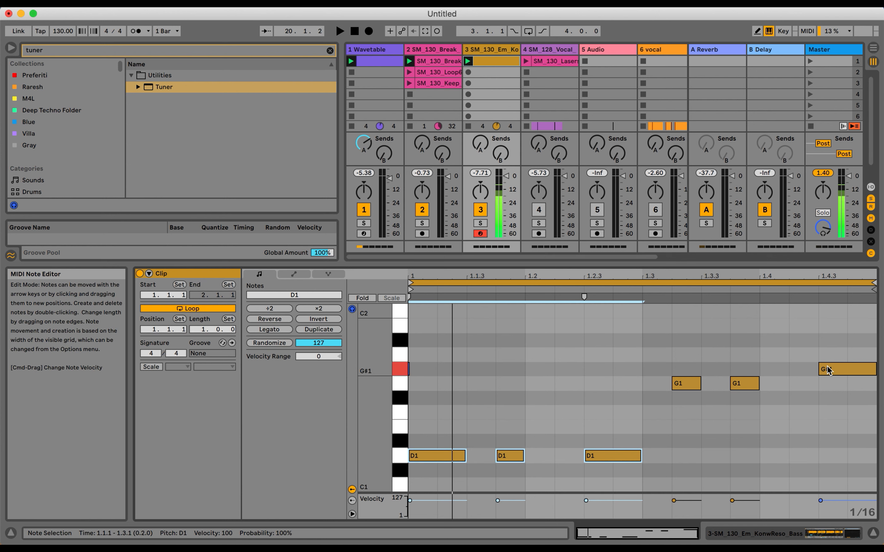
pyautogui.press('space')
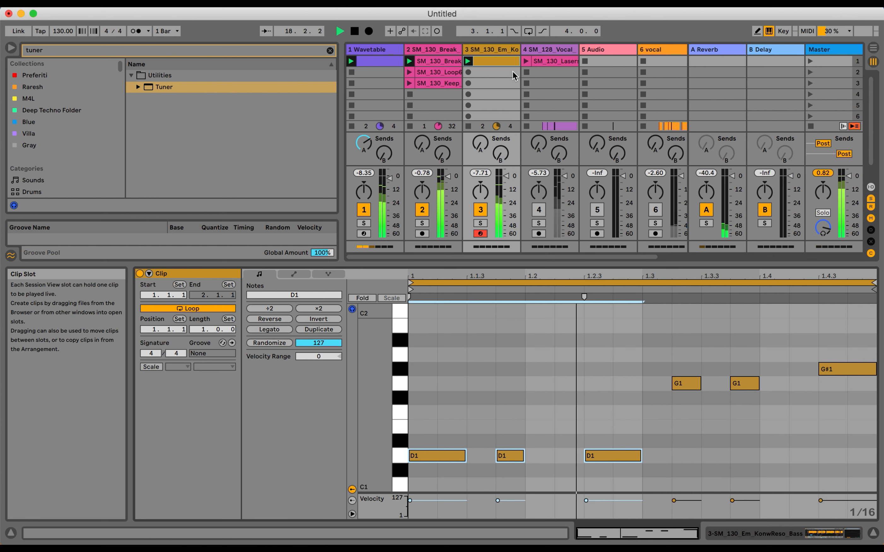
pyautogui.press('space')
pyautogui.click(860, 393)
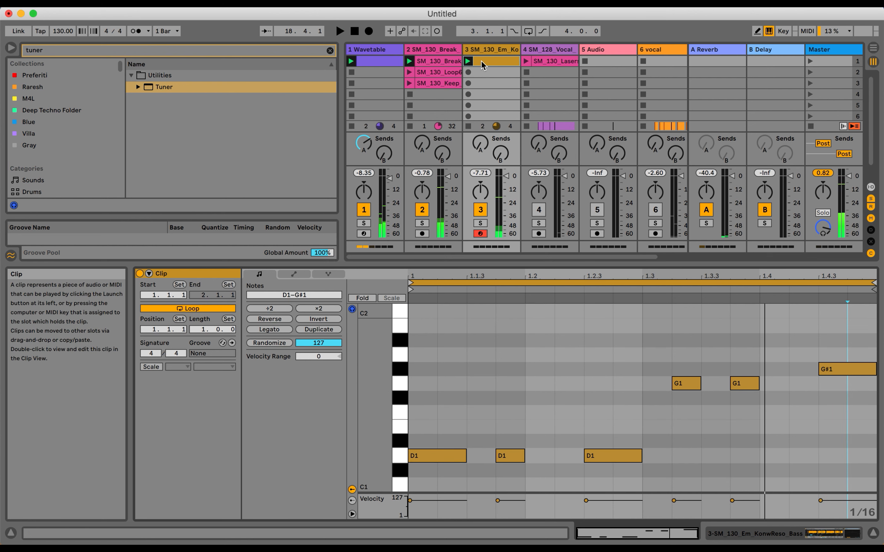
# - Set the clip's loop length to two bars and duplicate all first-bar notes into the second bar
pyautogui.moveTo(203, 330); pyautogui.dragTo(203, 326)
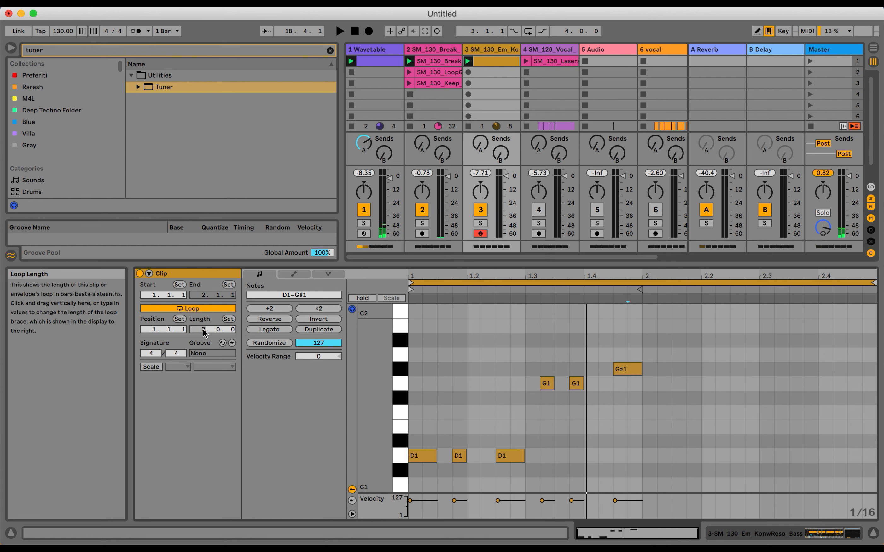
pyautogui.moveTo(416, 338); pyautogui.dragTo(640, 494)
pyautogui.press('super+d')
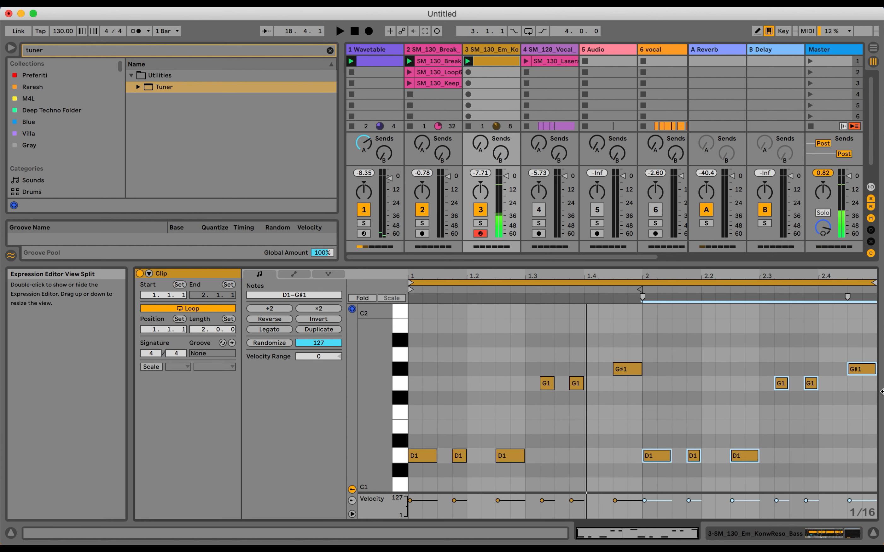
# - Deactivate the first bar's G#1 note and duplicate track 3 with its clip
pyautogui.click(718, 404)
pyautogui.moveTo(674, 397); pyautogui.dragTo(608, 343)
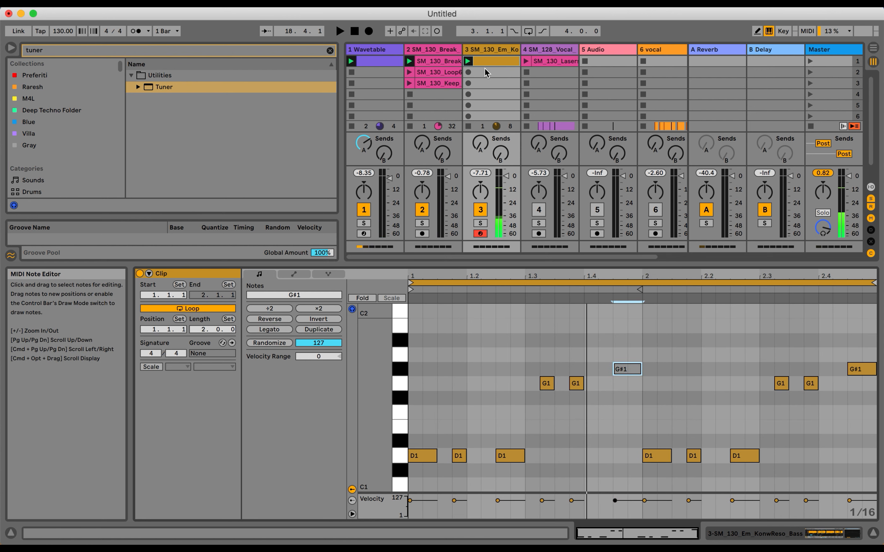
pyautogui.click(486, 51)
pyautogui.press('super+d')
pyautogui.click(484, 64)
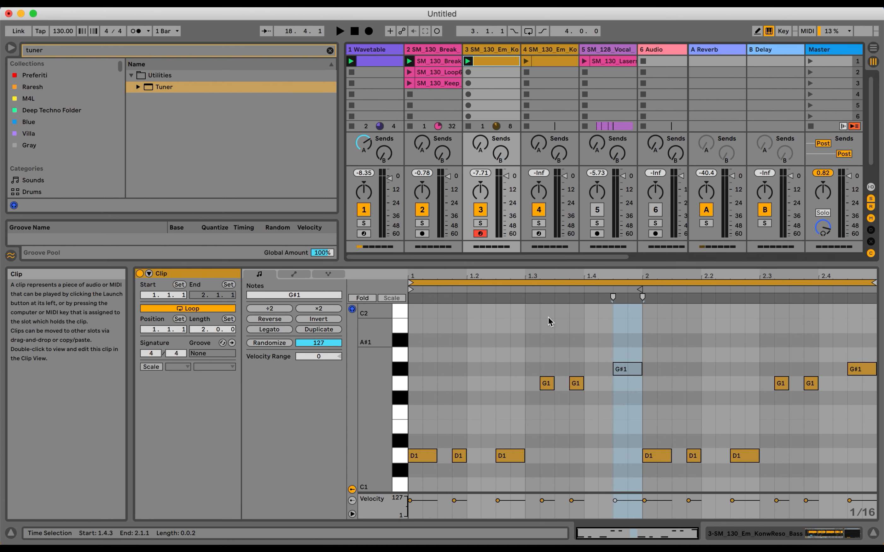
# - Deactivate all G1 and G#1 notes in track 3's clip, leaving only the D1 notes active, and play the track soloed
pyautogui.moveTo(510, 323); pyautogui.dragTo(860, 447)
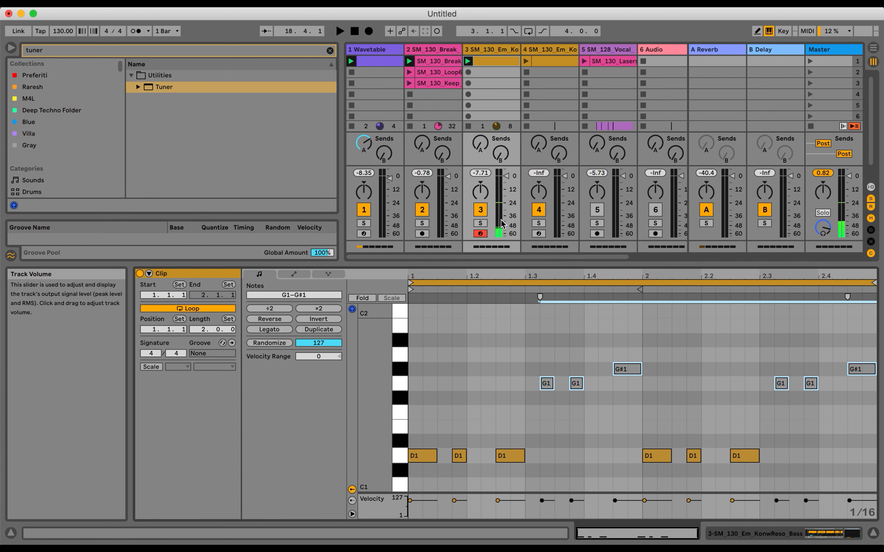
pyautogui.click(480, 222)
pyautogui.press('space')
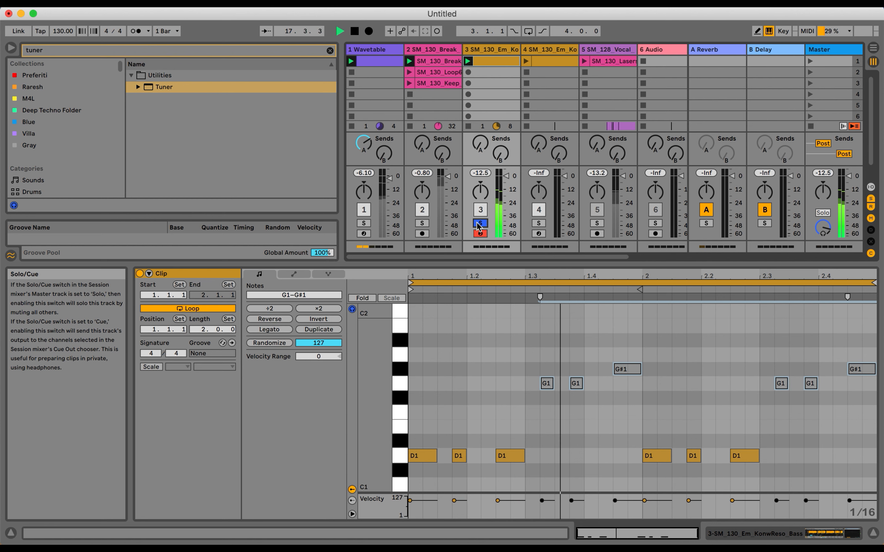
pyautogui.press('space')
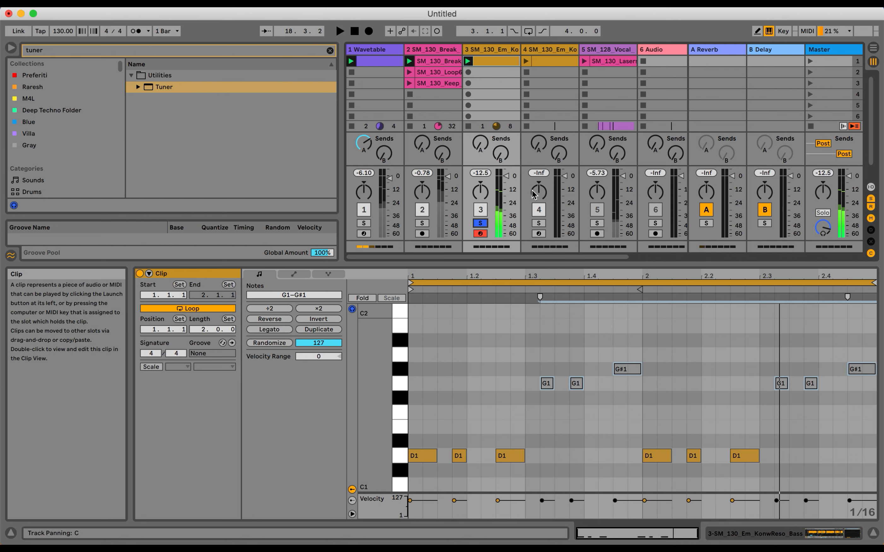
# - Solo track 4, deactivate all D1 notes in its clip and launch the clip
pyautogui.click(539, 223)
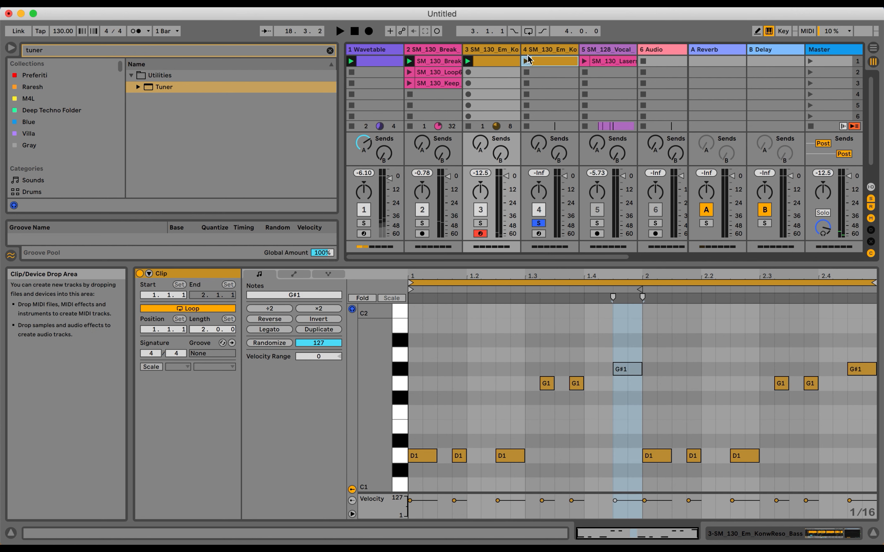
pyautogui.moveTo(410, 435); pyautogui.dragTo(836, 508)
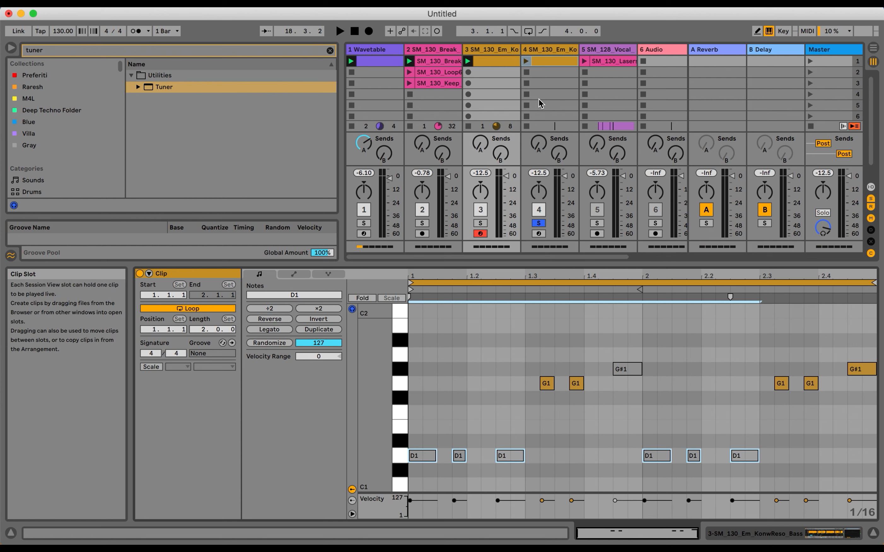
pyautogui.click(526, 61)
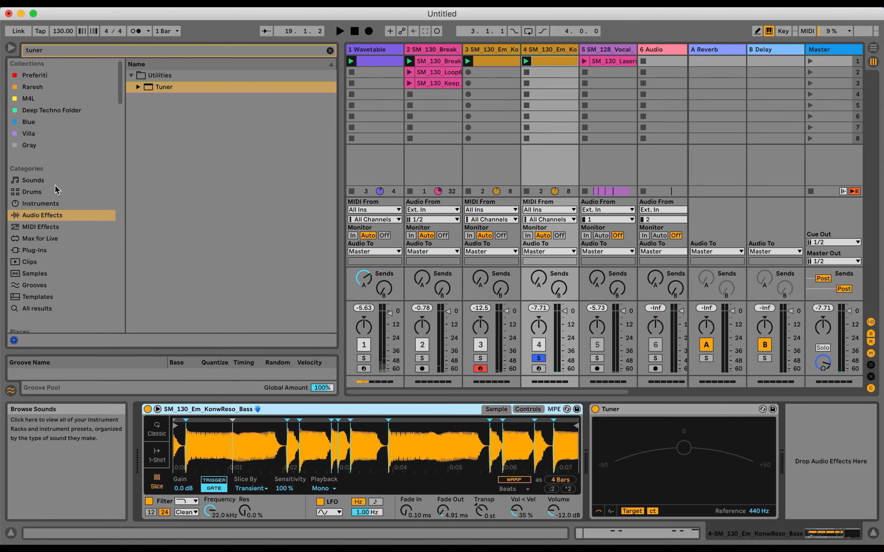
# - Find Auto Filter in the audio effects, add it to track 4 and set its frequency to 1.39 kHz and resonance to 59%
pyautogui.click(330, 51)
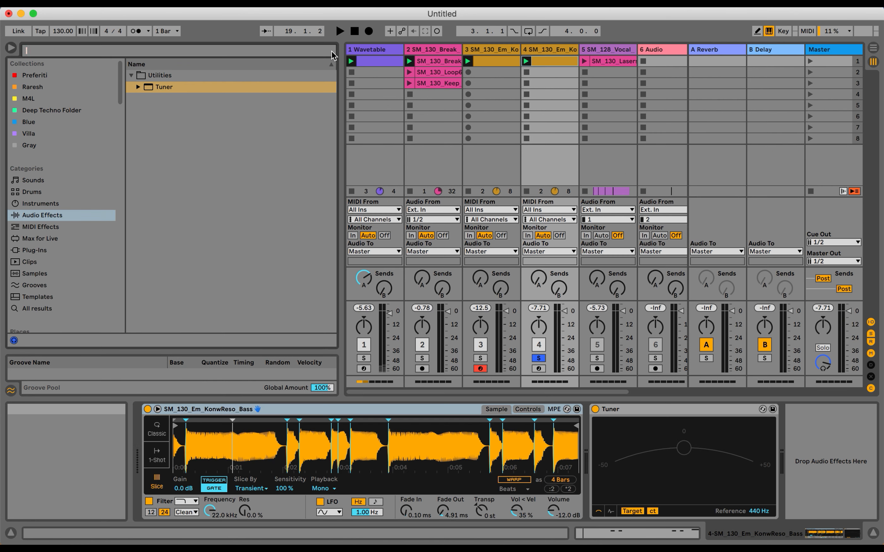
pyautogui.write('filter')
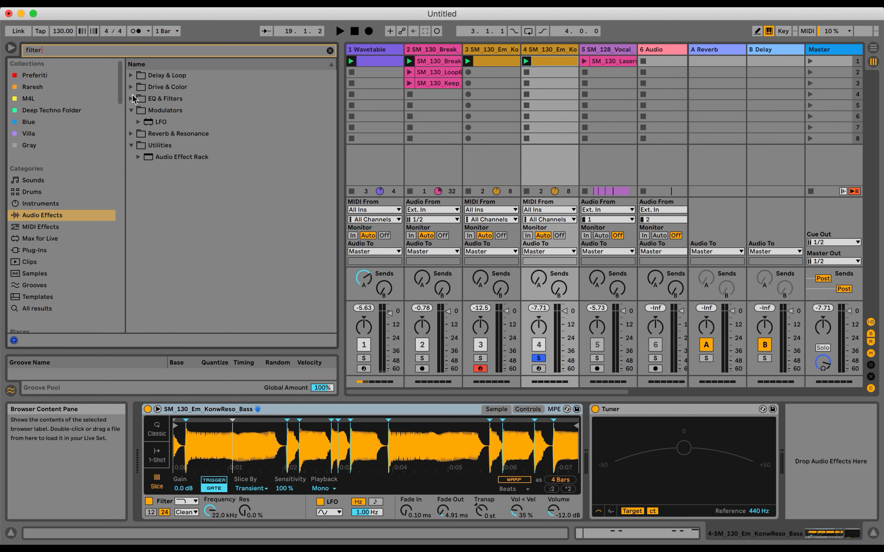
pyautogui.click(131, 98)
pyautogui.doubleClick(171, 110)
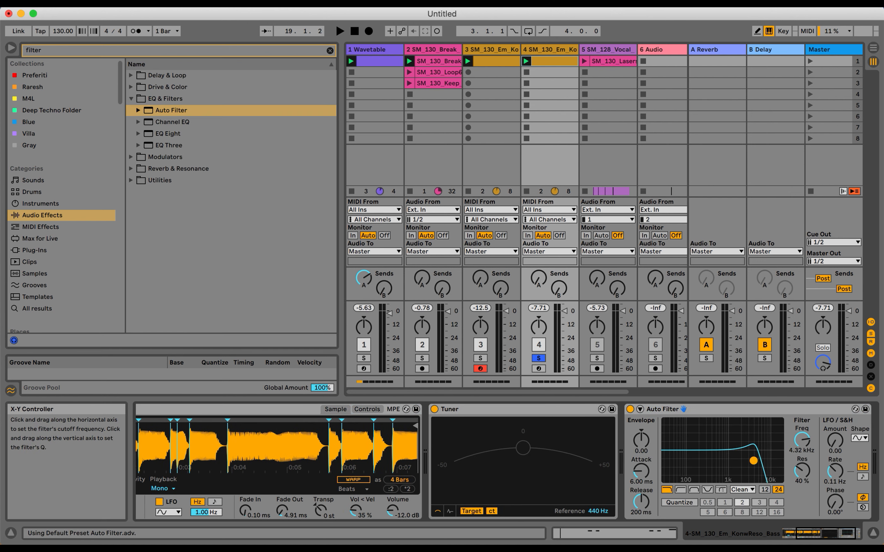
# - Search the MIDI effects for "expre" and load the Expression Control Random preset on track 4
pyautogui.click(331, 51)
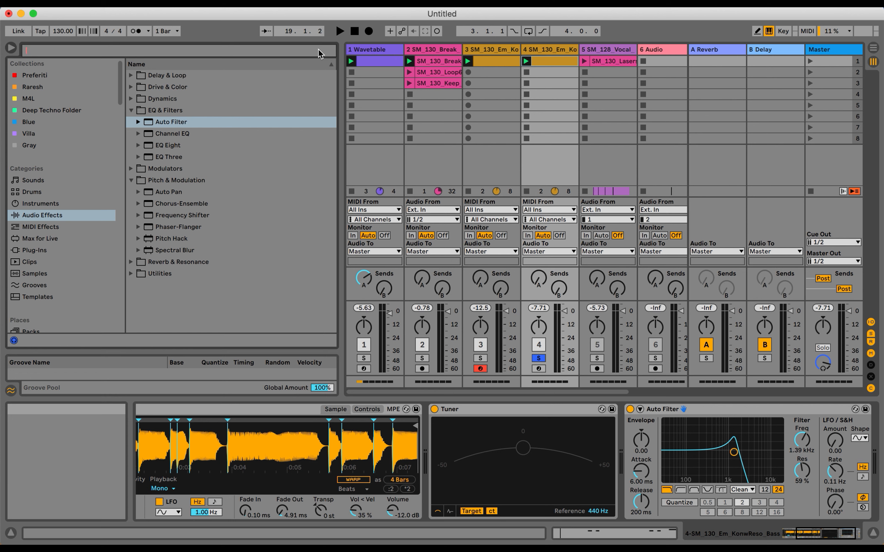
pyautogui.write('expre')
pyautogui.click(58, 227)
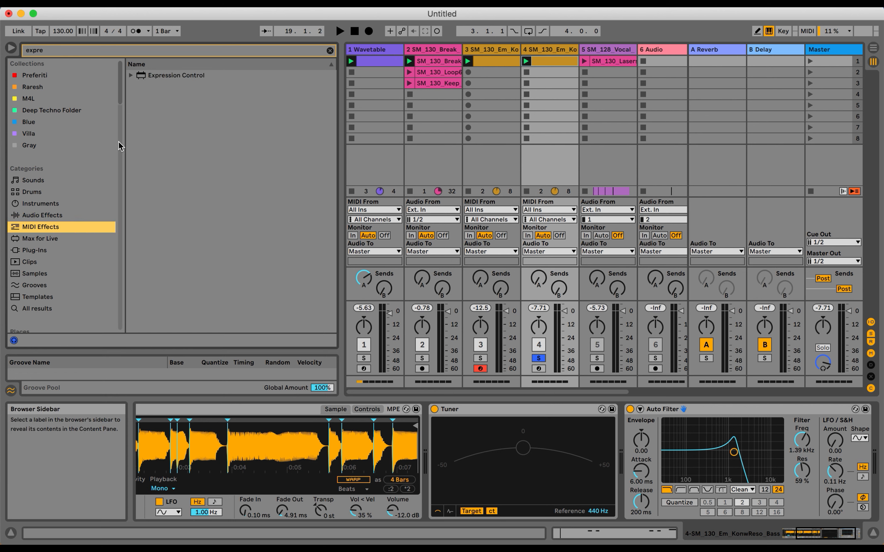
pyautogui.click(131, 75)
pyautogui.click(139, 87)
pyautogui.click(193, 122)
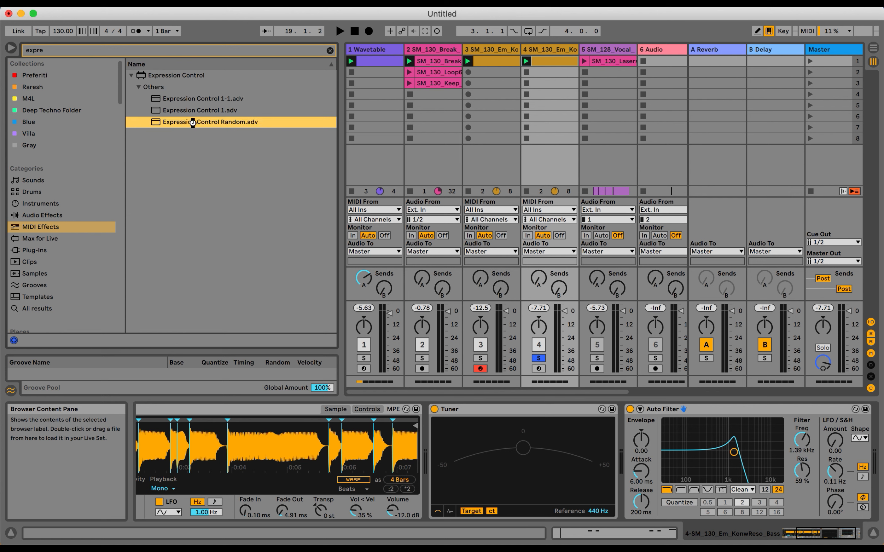
pyautogui.doubleClick(193, 123)
# - Map Expression Control's first Random row to the Auto Filter's frequency, with Min 46% and Max 61%
pyautogui.click(250, 439)
pyautogui.hscroll(10, 250, 439)
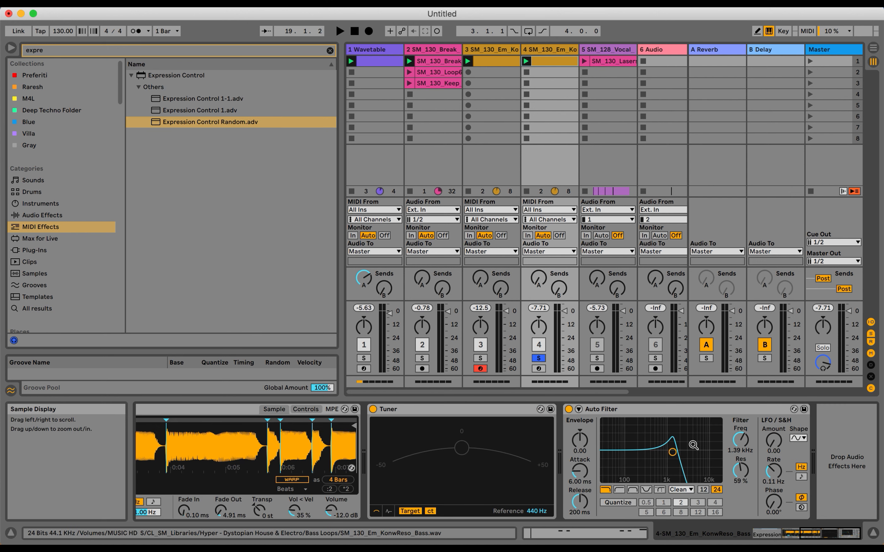
pyautogui.hscroll(-10, 316, 441)
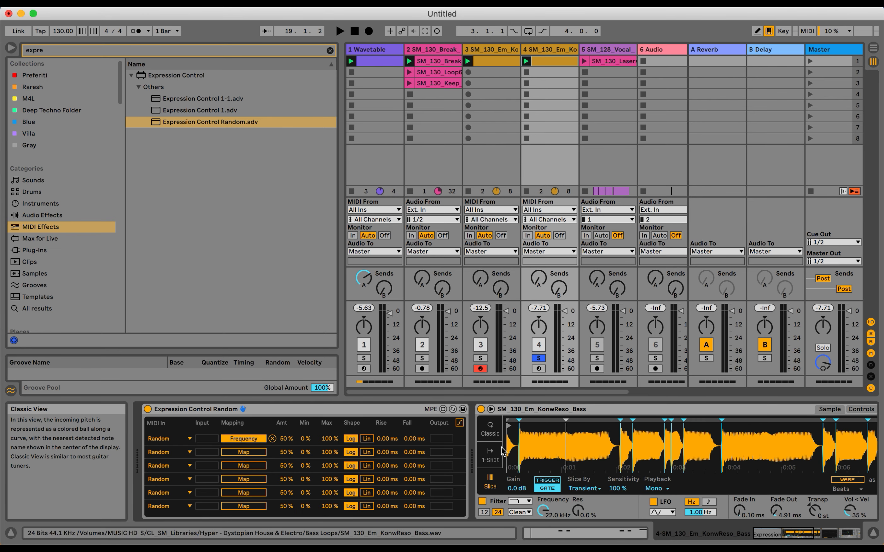
pyautogui.moveTo(314, 438); pyautogui.dragTo(314, 428)
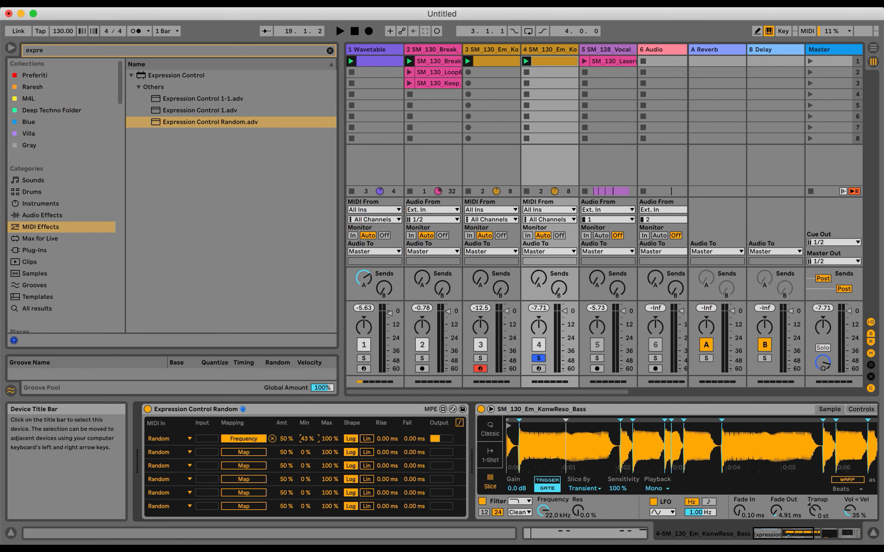
pyautogui.click(330, 439)
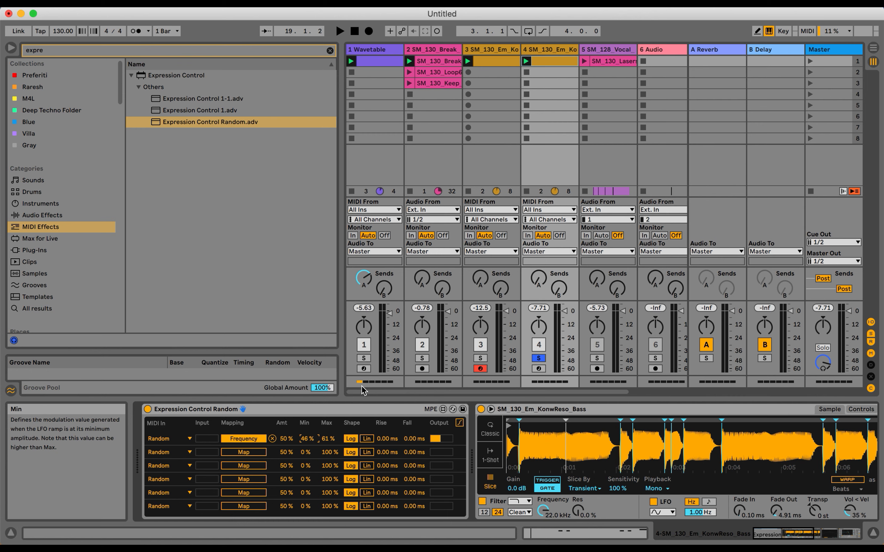
# - Check track 4's clip and device chain, then play it to examine the random modulation of the Auto Filter frequency
pyautogui.doubleClick(550, 63)
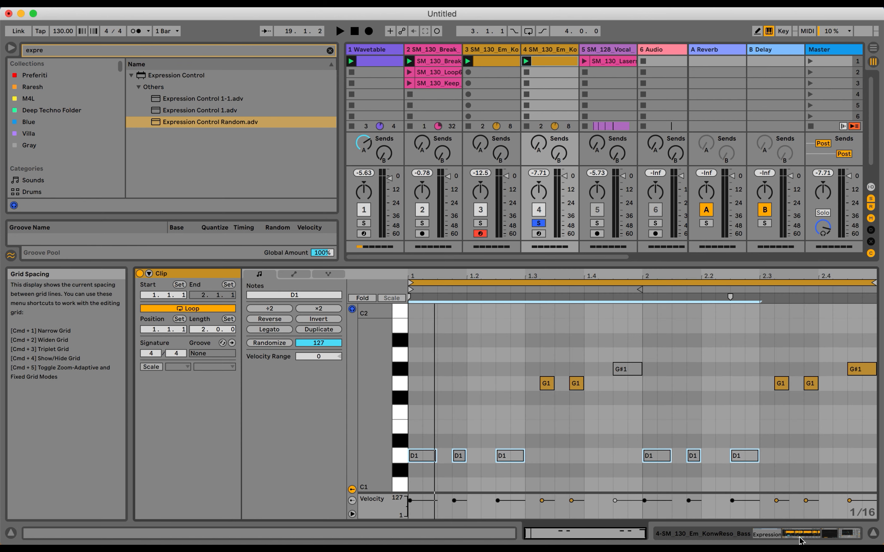
pyautogui.click(791, 527)
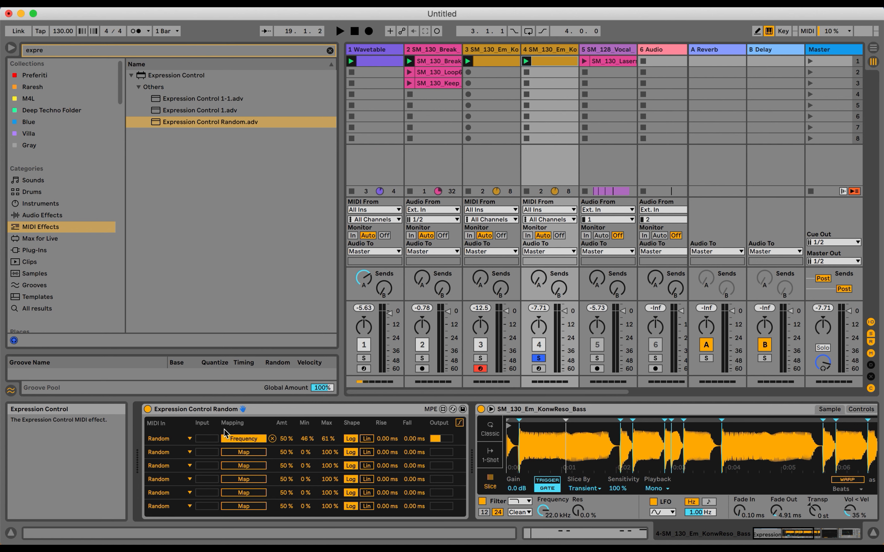
pyautogui.hscroll(10, 781, 465)
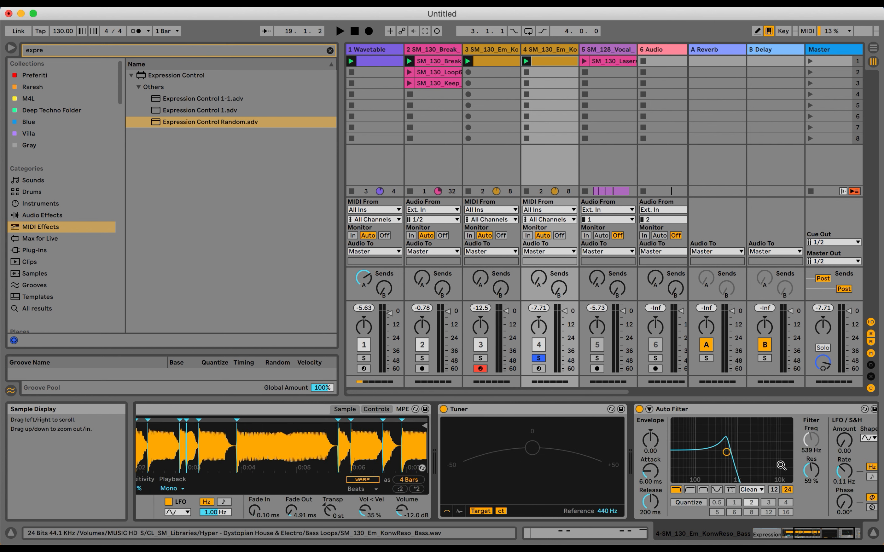
pyautogui.hscroll(4, 781, 466)
pyautogui.hscroll(-2, 781, 465)
pyautogui.press('space')
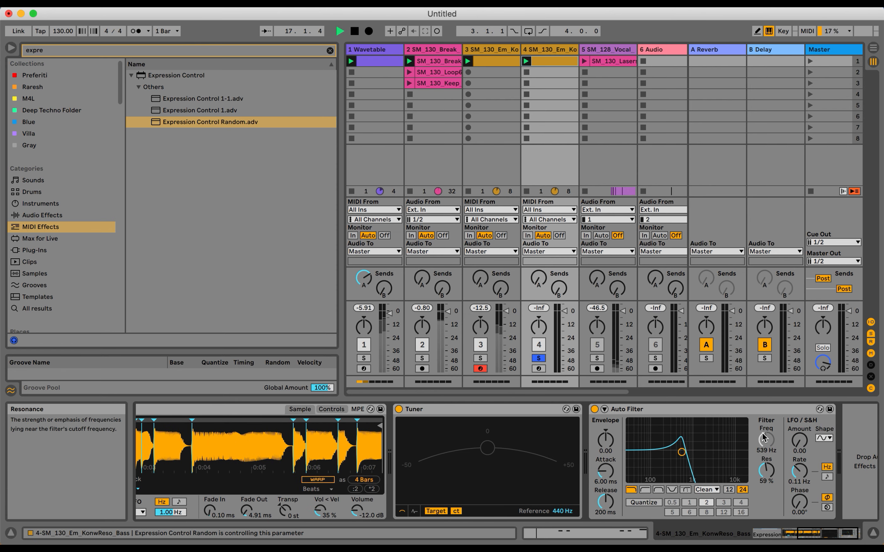
pyautogui.hscroll(-10, 576, 478)
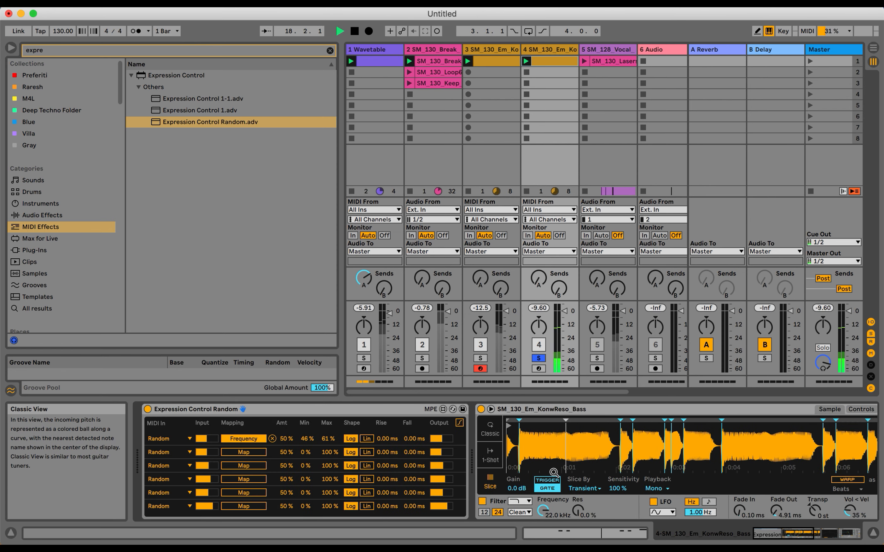
# - Set the Frequency mapping to Min 42%, Max 81%, Rise 142 ms and Fall 173 ms, and play the modulated filter
pyautogui.moveTo(330, 438); pyautogui.dragTo(330, 431)
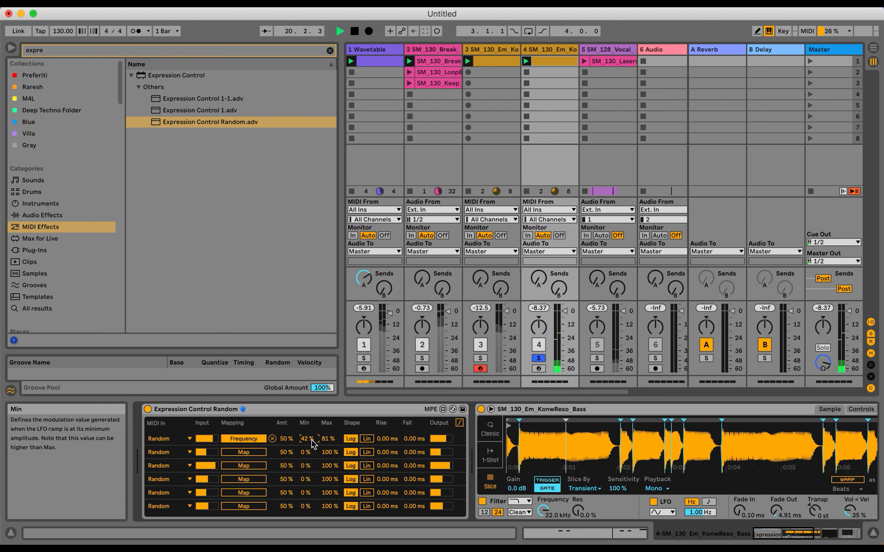
pyautogui.moveTo(382, 439); pyautogui.dragTo(417, 444)
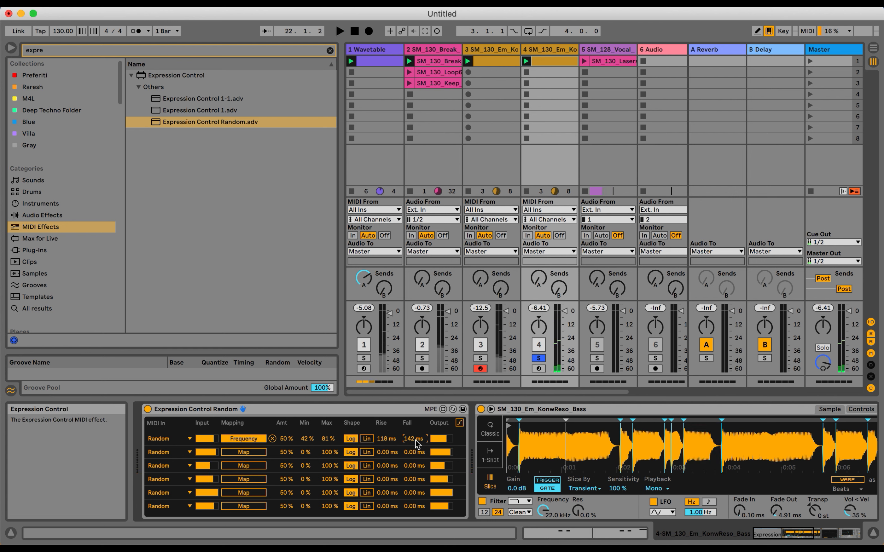
pyautogui.press('space')
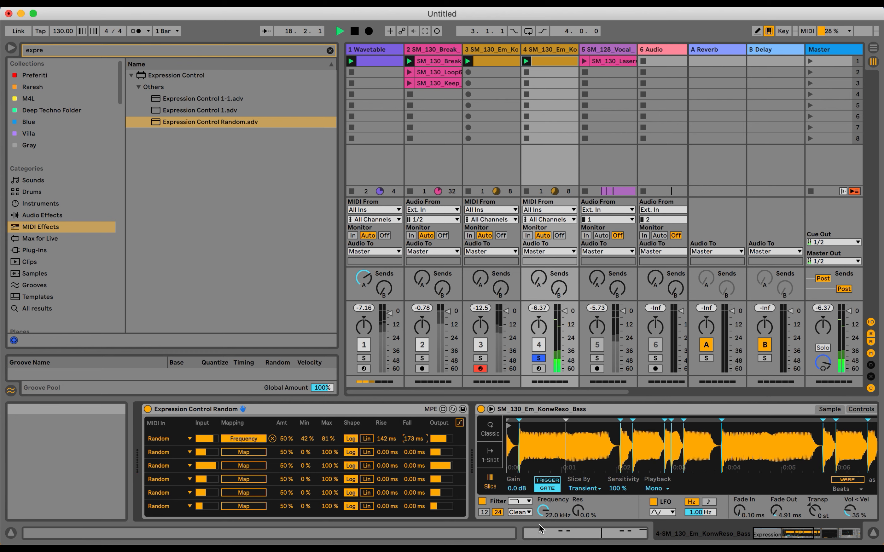
pyautogui.hscroll(10, 627, 463)
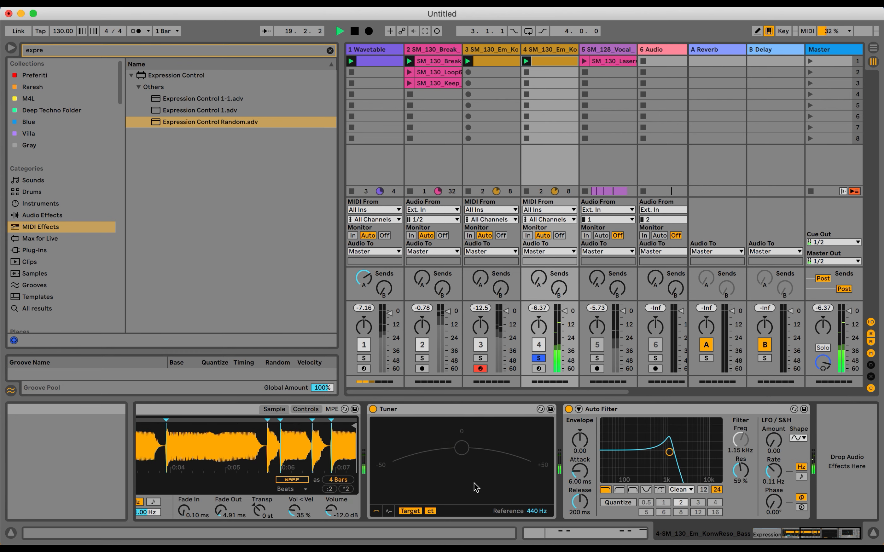
# - Fine-tune Expression Control's random frequency mapping on track 4, and solo track 3 alongside it
pyautogui.hscroll(-10, 378, 442)
pyautogui.moveTo(306, 439); pyautogui.dragTo(305, 450)
pyautogui.hscroll(4, 562, 451)
pyautogui.hscroll(5, 562, 451)
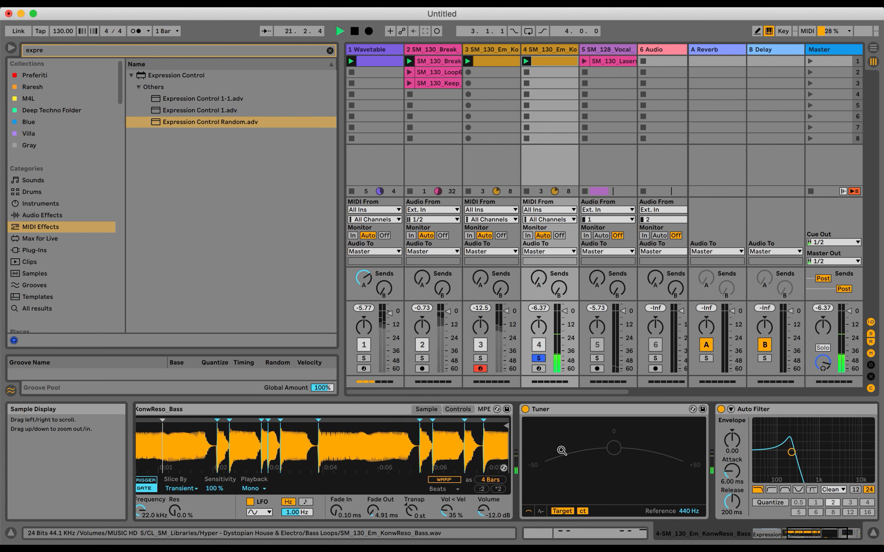
pyautogui.click(480, 358)
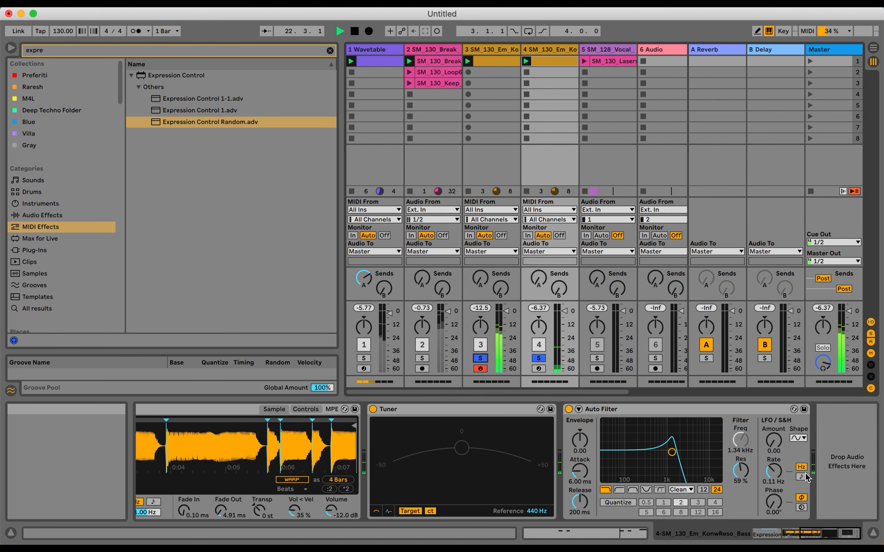
# - Set the Auto Filter's LFO amount to 11.4 with a tempo-synced rate of 3
pyautogui.moveTo(773, 439); pyautogui.dragTo(773, 434)
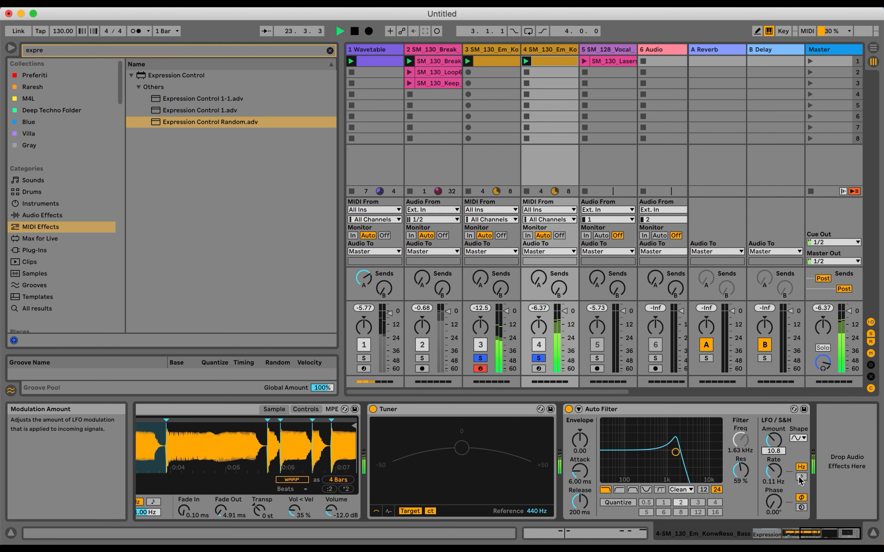
pyautogui.click(801, 477)
pyautogui.click(774, 472)
pyautogui.moveTo(773, 471); pyautogui.dragTo(773, 474)
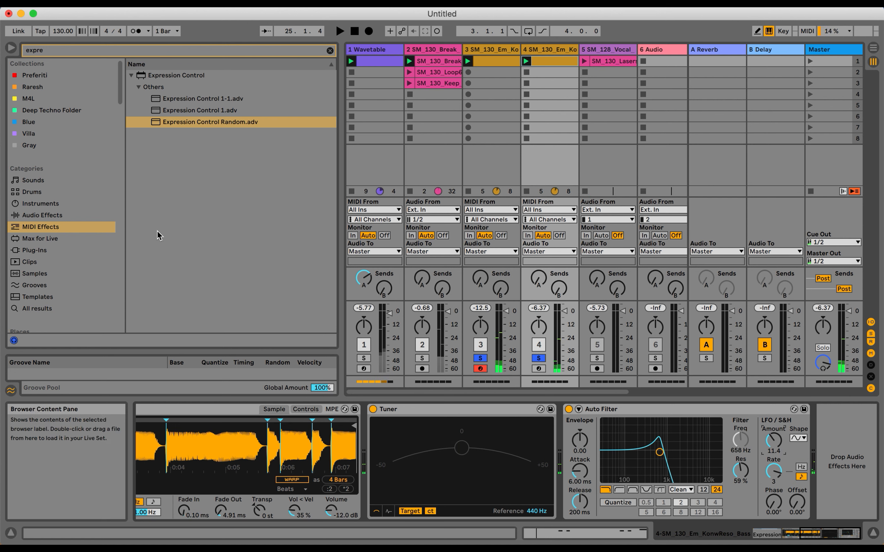
# - Search the audio effects for "delay" and load the Delay device at the end of track 4's chain
pyautogui.click(42, 215)
pyautogui.click(330, 51)
pyautogui.write('delay')
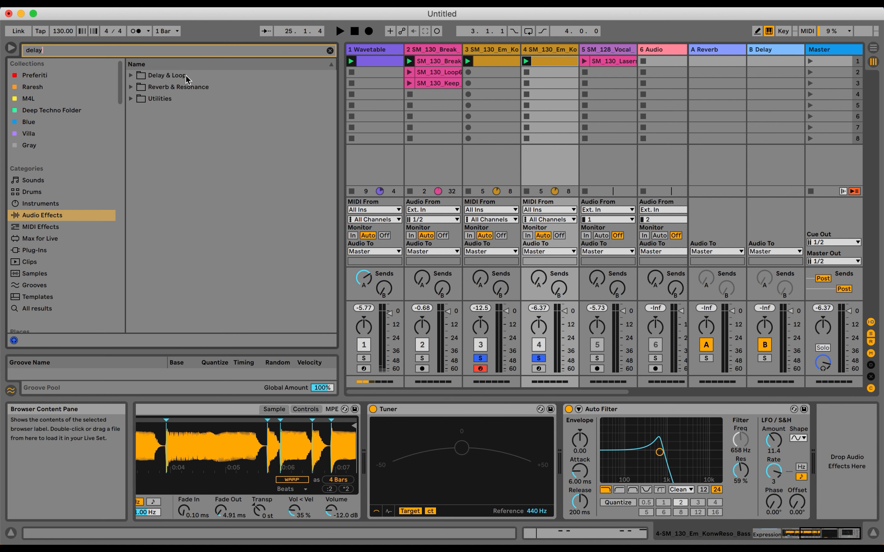
pyautogui.click(130, 76)
pyautogui.doubleClick(163, 99)
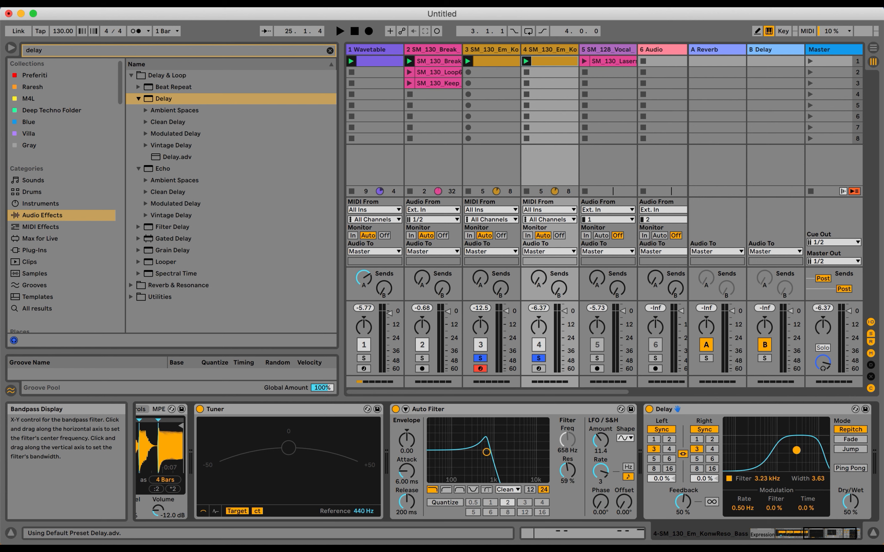
# - Set the Delay's Dry/Wet to 29%, Feedback to 63% and filter width to 3.18 during playback
pyautogui.moveTo(796, 450); pyautogui.dragTo(795, 450)
pyautogui.moveTo(850, 502); pyautogui.dragTo(850, 506)
pyautogui.press('space')
pyautogui.moveTo(683, 504); pyautogui.dragTo(683, 496)
pyautogui.moveTo(796, 450); pyautogui.dragTo(796, 453)
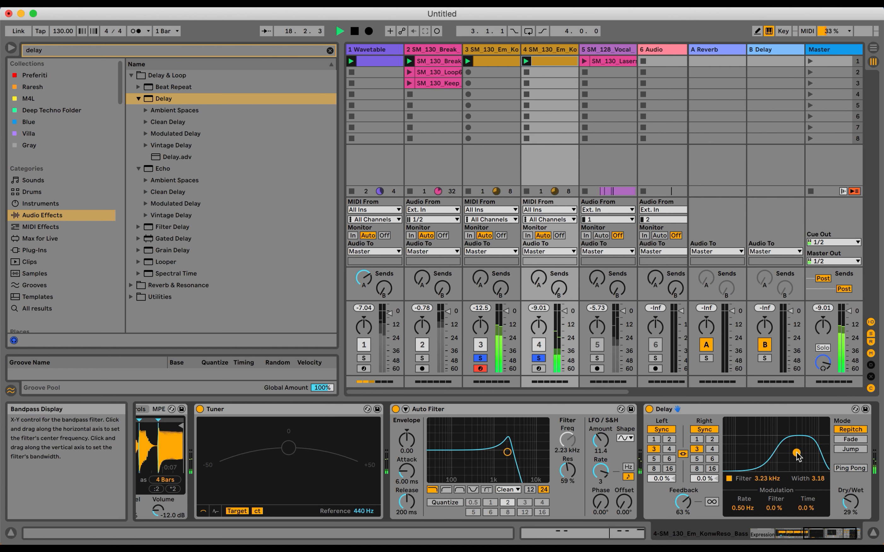
# - Clear the track solos and lower track 4's volume to -1.0 dB
pyautogui.click(540, 359)
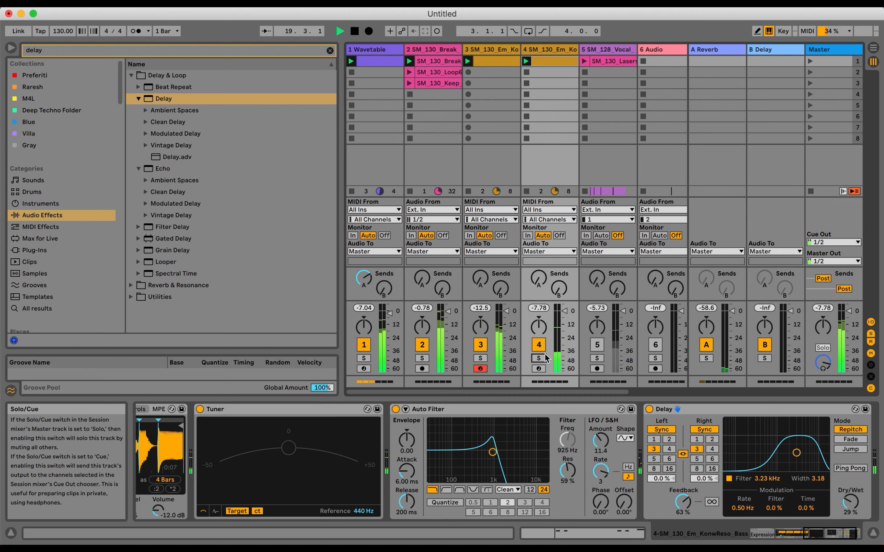
pyautogui.moveTo(564, 311); pyautogui.dragTo(564, 313)
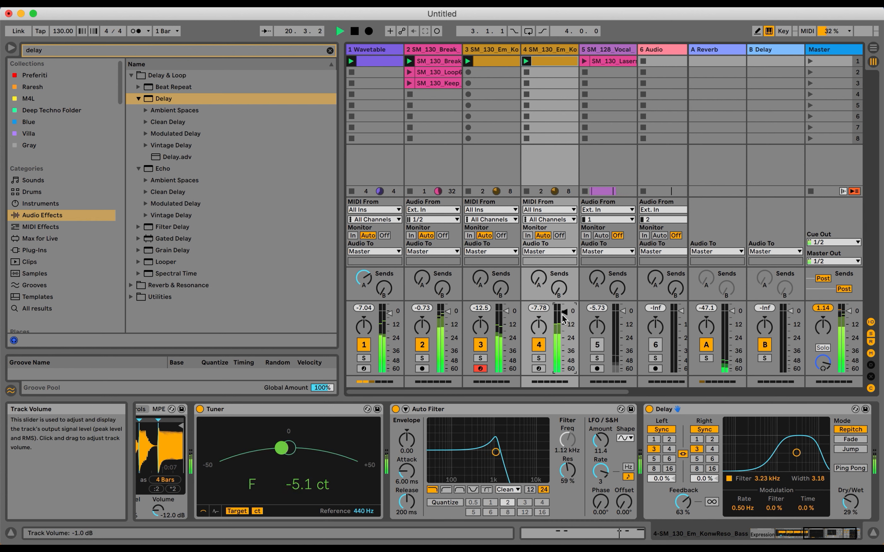
# - Search the audio effects for "lim", load a Limiter on the Master track and play the full mix
pyautogui.click(833, 49)
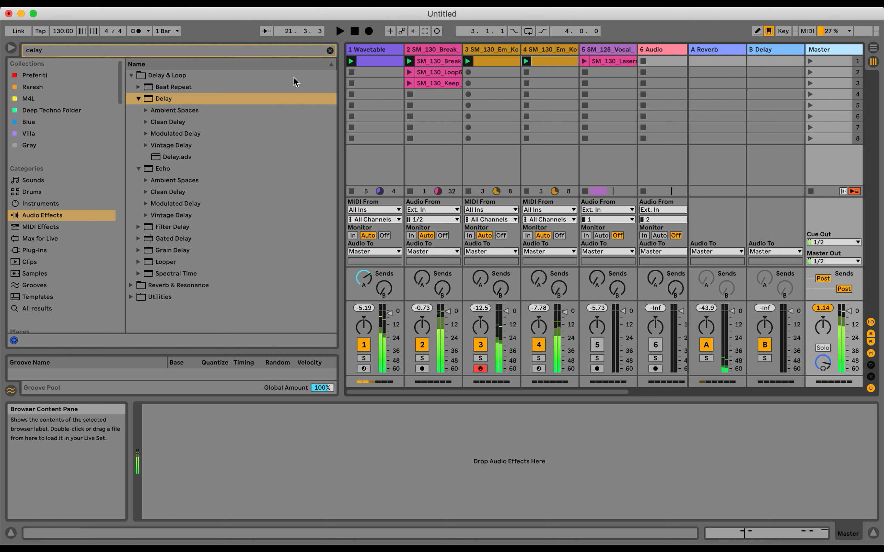
pyautogui.click(330, 51)
pyautogui.write('lim')
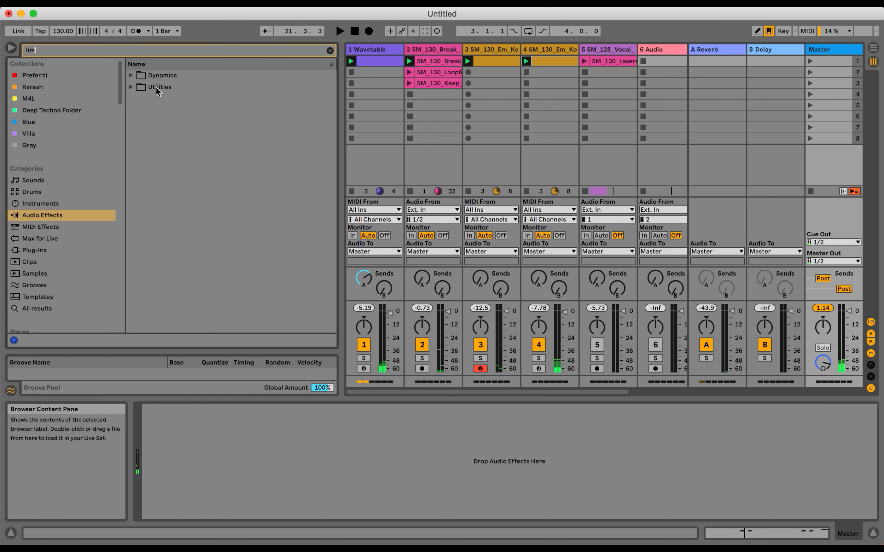
pyautogui.click(131, 76)
pyautogui.doubleClick(182, 121)
pyautogui.press('space')
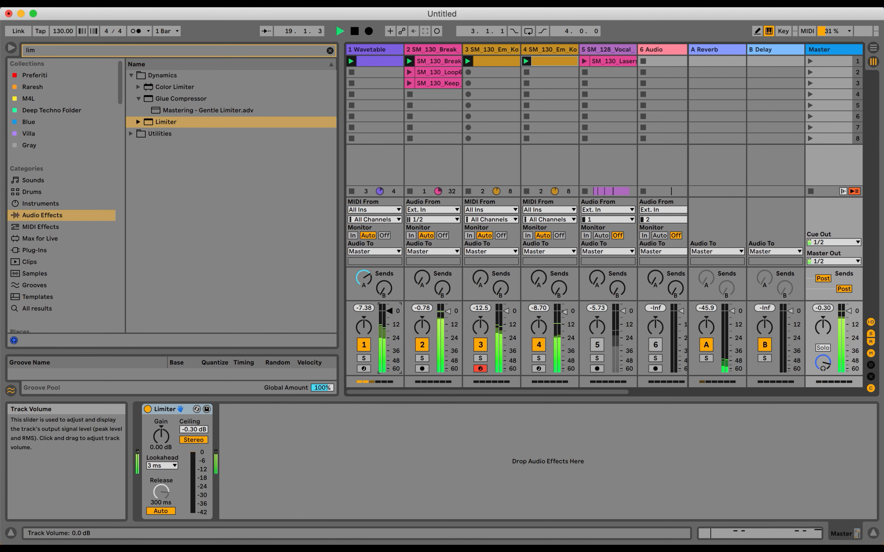
# - Search the audio effects for "eq" and add a second EQ Eight at the end of the Wavetable track's chain
pyautogui.click(389, 173)
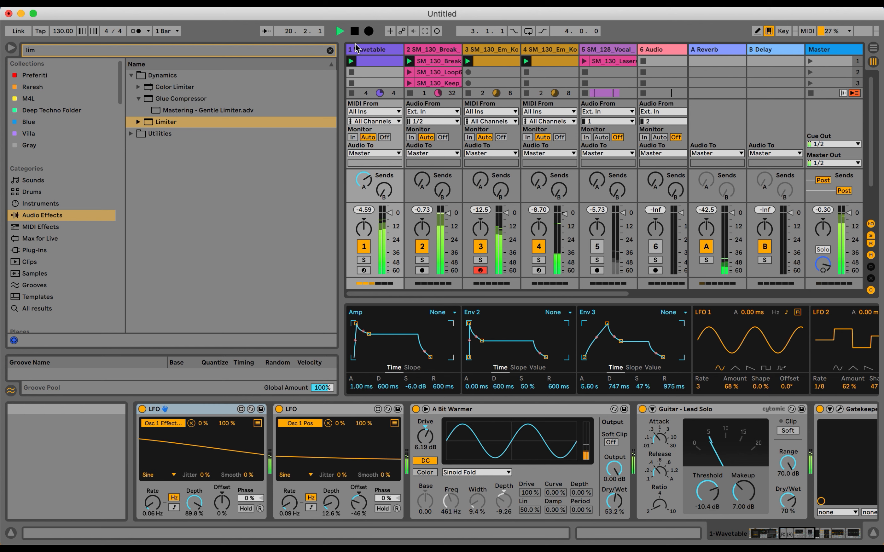
pyautogui.click(330, 51)
pyautogui.write('eq')
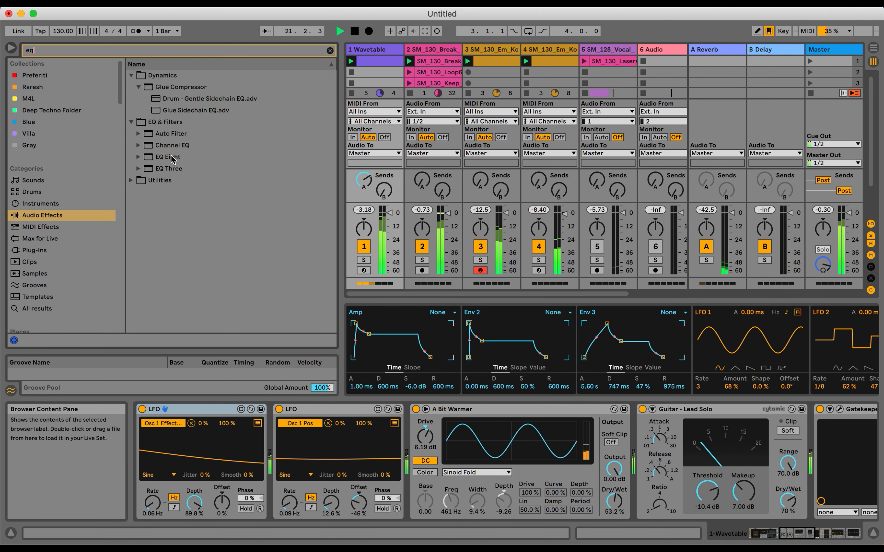
pyautogui.doubleClick(177, 158)
# - In the new EQ Eight, set band 1 to a low cut and band 4 to 562 Hz at 5.58 dB, and trim track 1's volume
pyautogui.moveTo(790, 455); pyautogui.dragTo(728, 440)
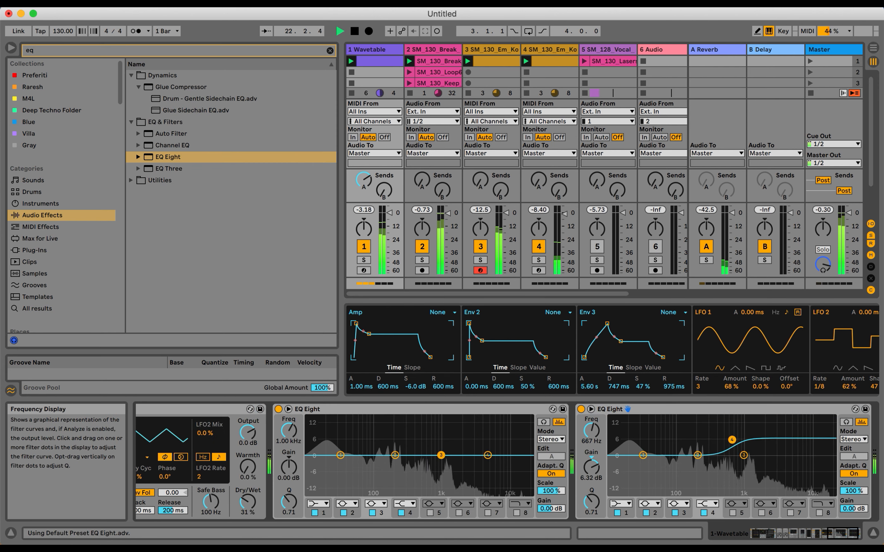
pyautogui.click(617, 504)
pyautogui.click(617, 442)
pyautogui.moveTo(591, 431); pyautogui.dragTo(591, 413)
pyautogui.moveTo(728, 441); pyautogui.dragTo(726, 441)
pyautogui.moveTo(391, 215); pyautogui.dragTo(392, 218)
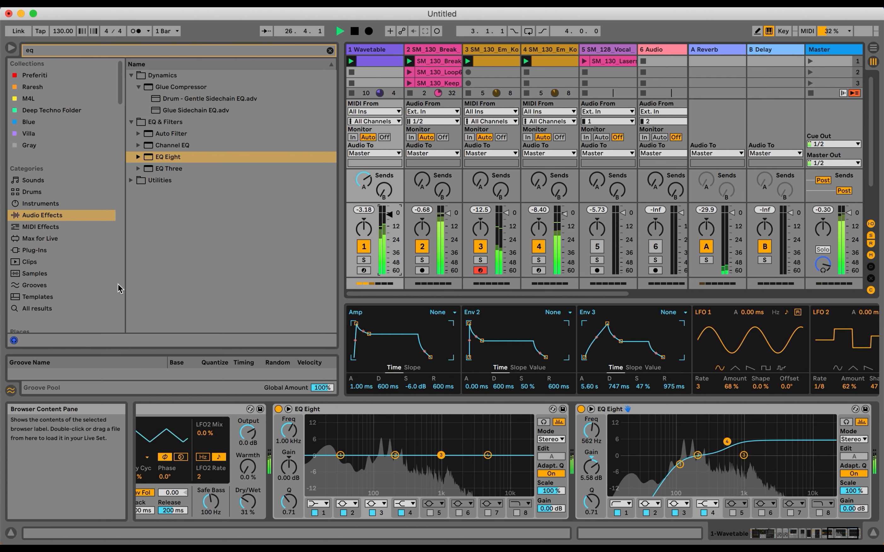
# - Solo the Wavetable track, search for "lim" and add a Limiter after its last EQ Eight
pyautogui.click(364, 260)
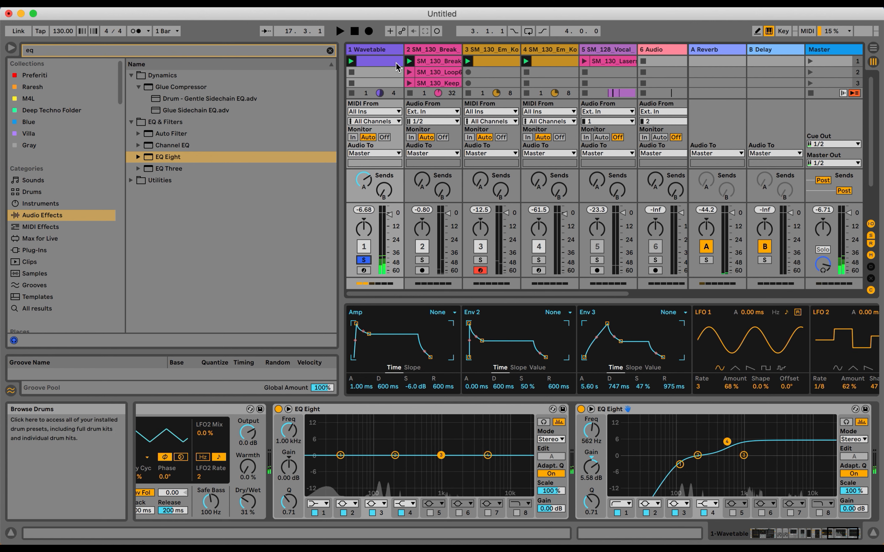
pyautogui.click(329, 51)
pyautogui.write('lim')
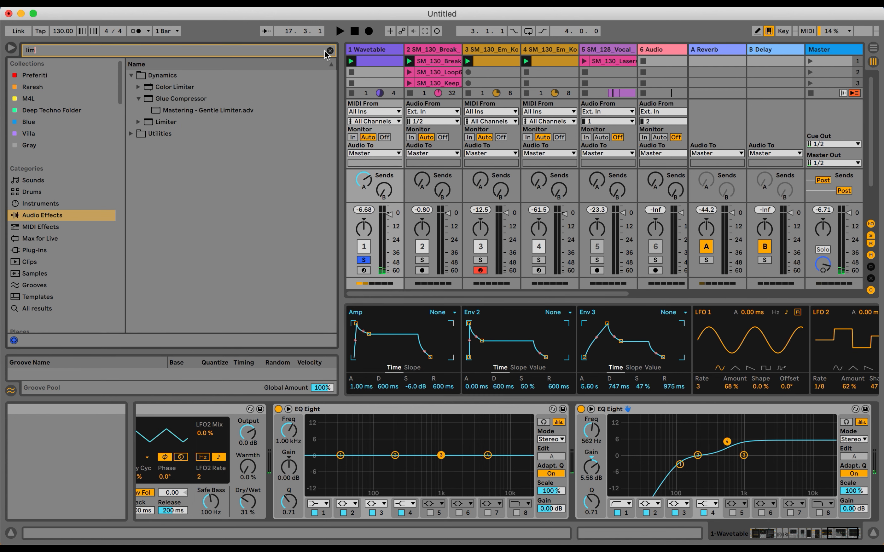
pyautogui.doubleClick(185, 122)
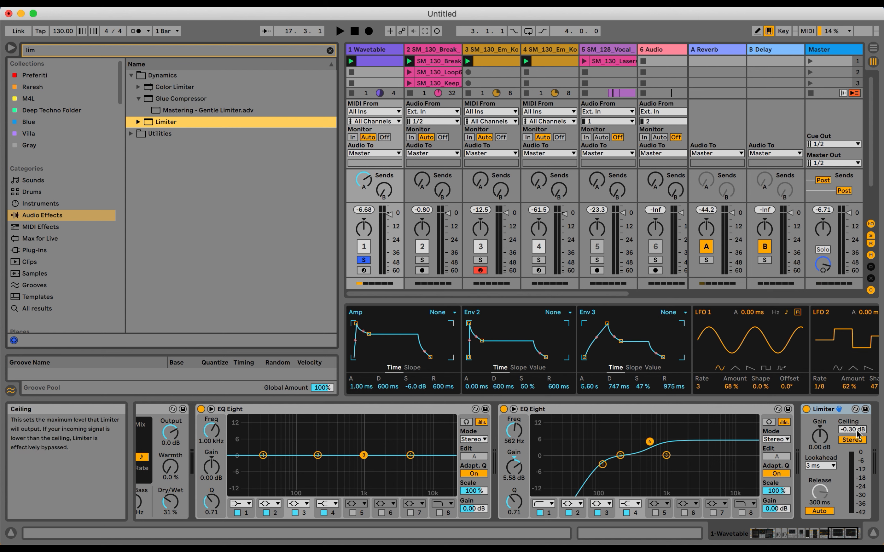
# - Set the Wavetable Limiter's ceiling to -9.75 dB while the bass plays
pyautogui.press('space')
pyautogui.moveTo(856, 432); pyautogui.dragTo(856, 457)
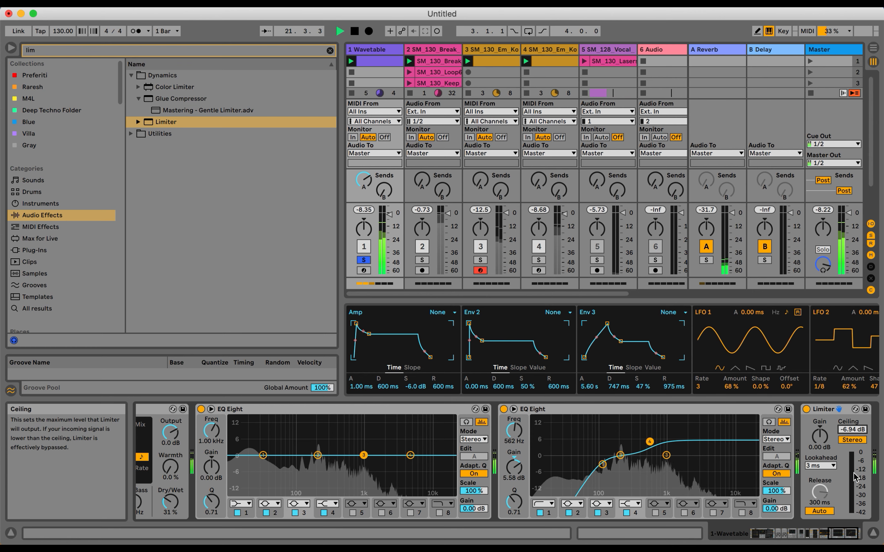
pyautogui.moveTo(853, 437); pyautogui.dragTo(854, 458)
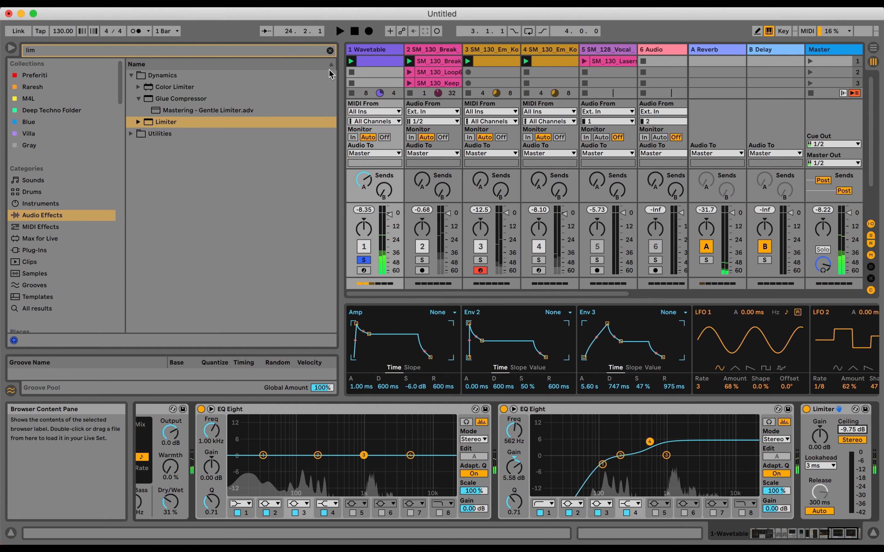
# - Search for "compre", load a Compressor on the Wavetable track and set its sidechain input to 2-SM 130 Break Full
pyautogui.click(330, 50)
pyautogui.write('compre')
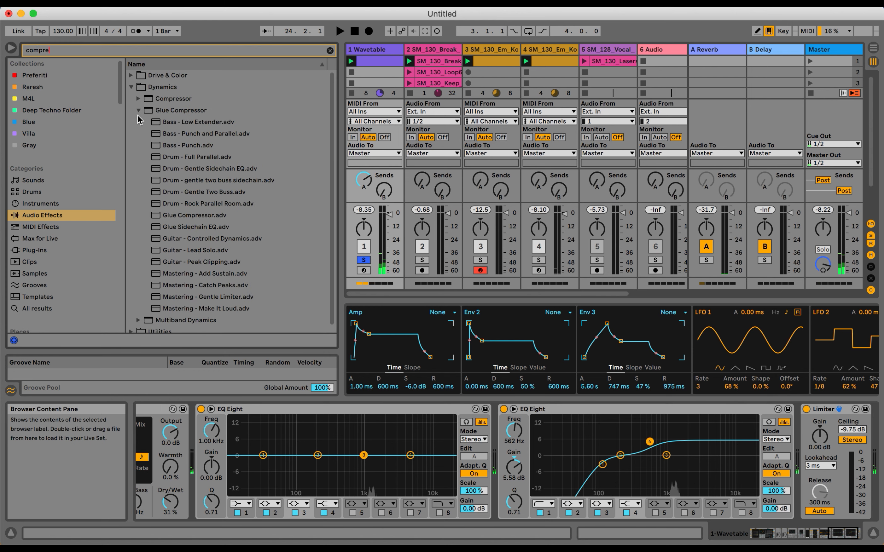
pyautogui.doubleClick(174, 100)
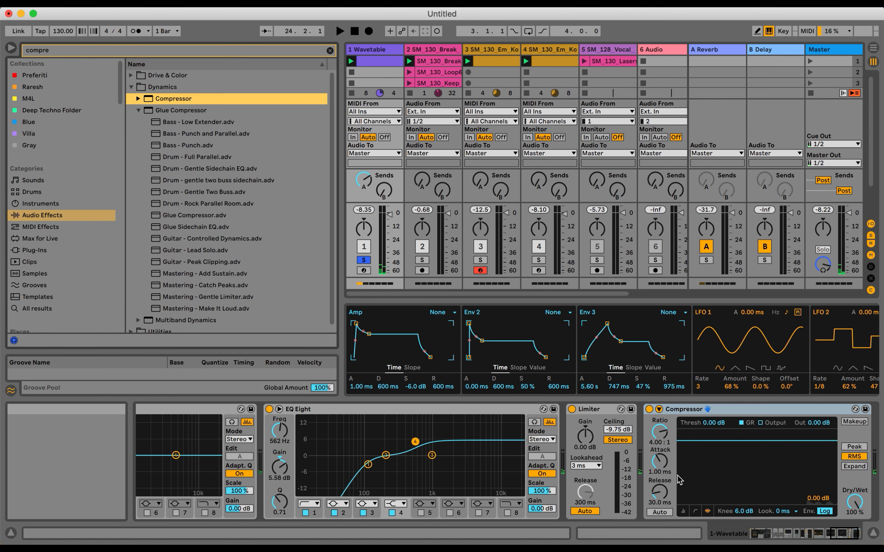
pyautogui.click(658, 410)
pyautogui.click(670, 439)
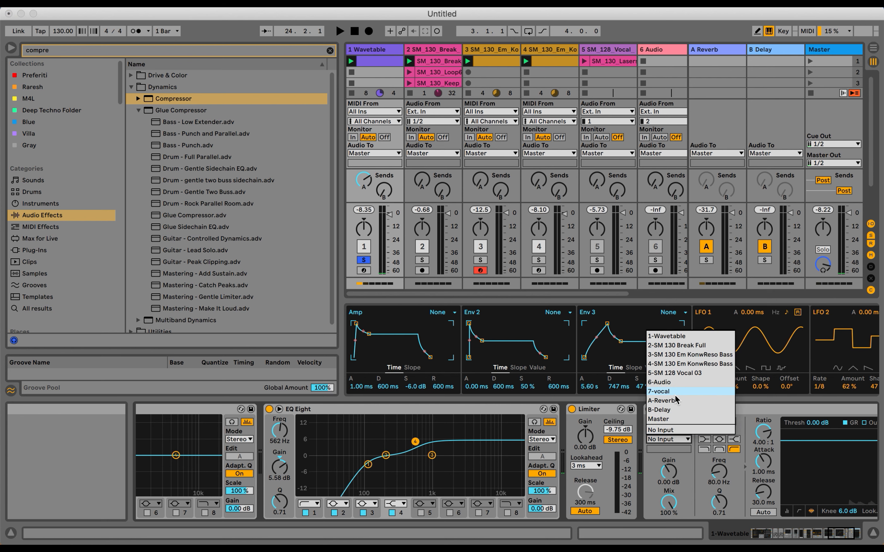
pyautogui.click(672, 348)
# - Solo track 2 and set the Wavetable Compressor's sidechain EQ to a low-pass filter at 186 Hz
pyautogui.click(440, 49)
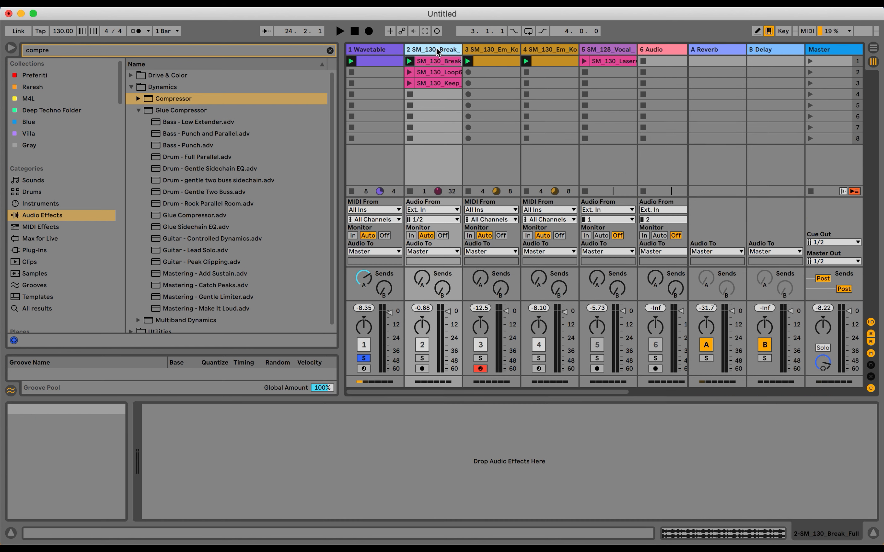
pyautogui.click(422, 358)
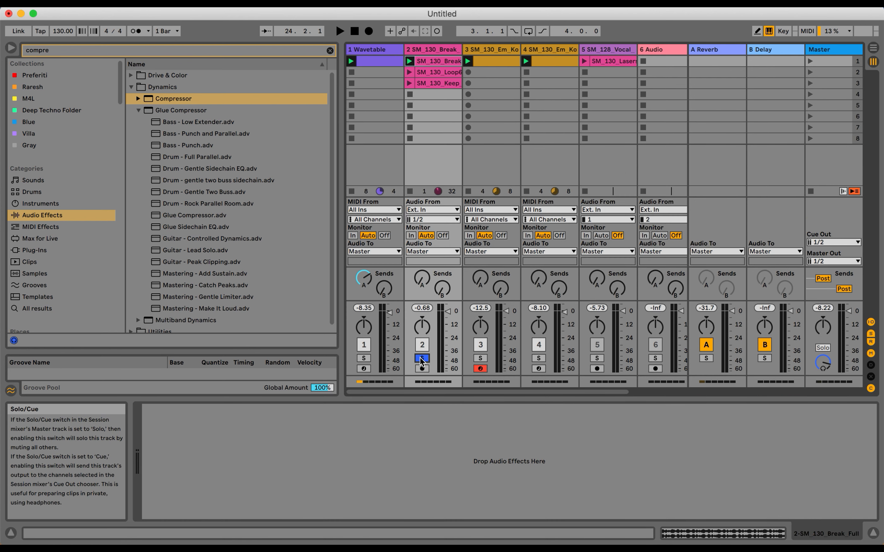
pyautogui.click(376, 128)
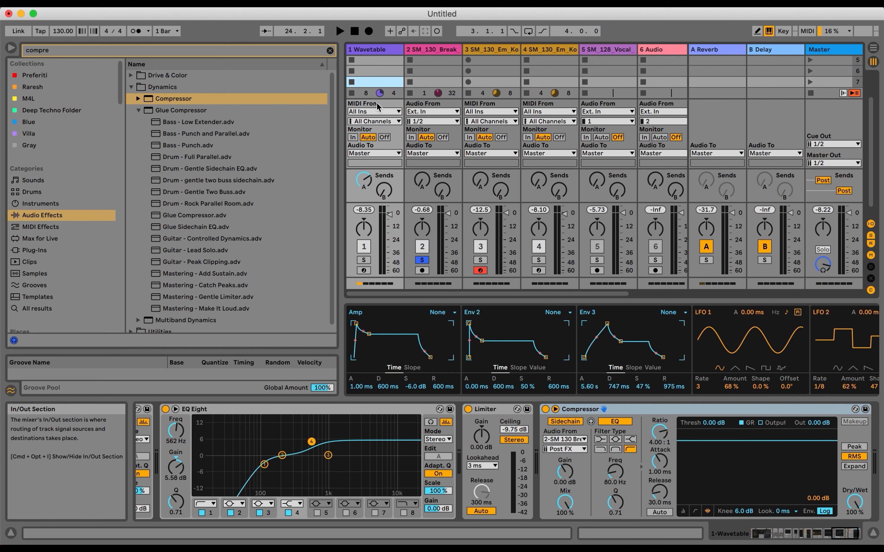
pyautogui.click(601, 448)
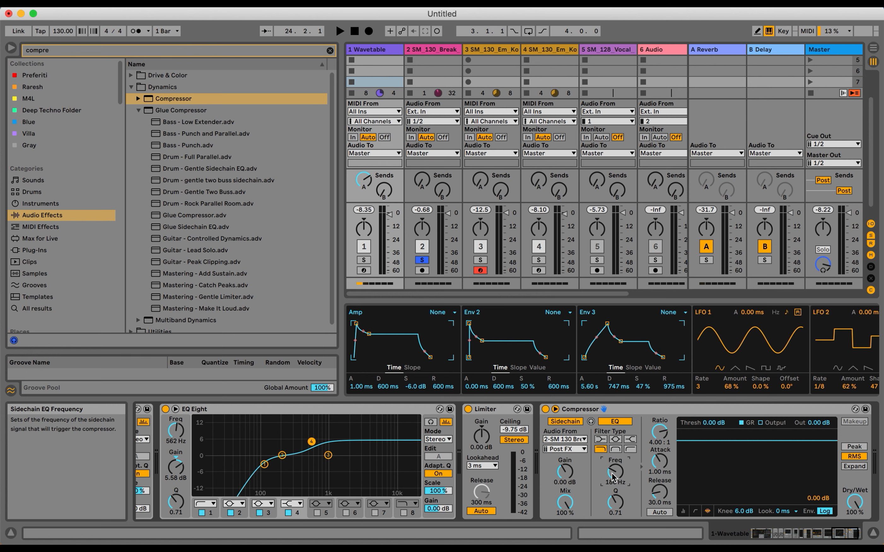
# - Switch the Compressor to its compact meter view and set the threshold to -12.7 dB while the drum loop plays
pyautogui.click(683, 510)
pyautogui.click(432, 49)
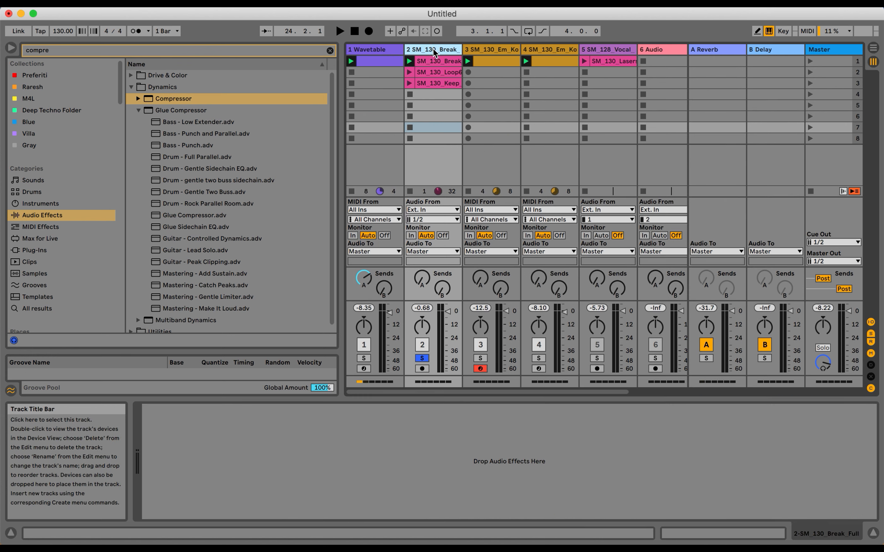
pyautogui.click(385, 48)
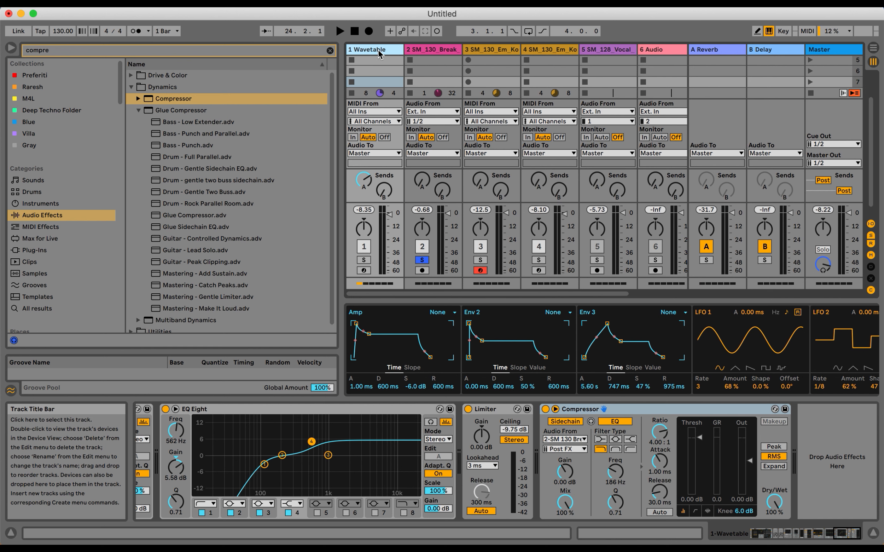
pyautogui.press('space')
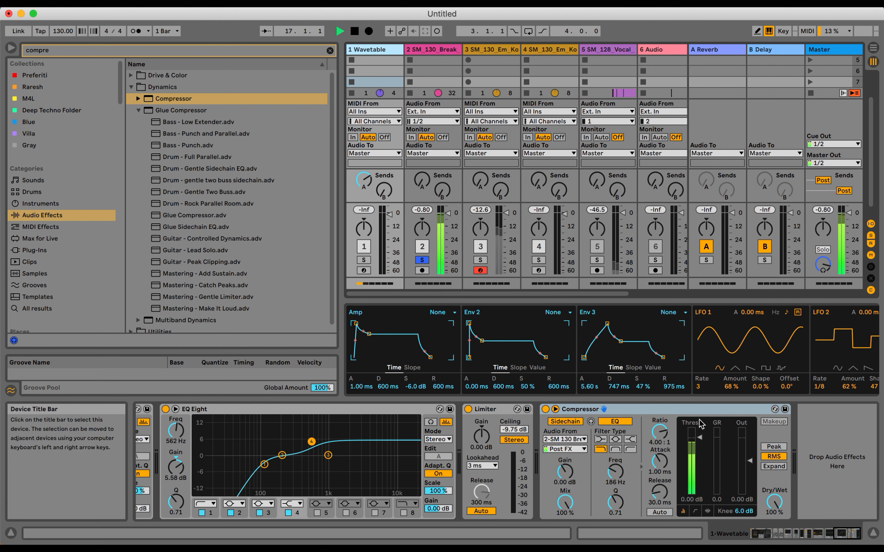
pyautogui.moveTo(700, 452); pyautogui.dragTo(699, 459)
pyautogui.press('space')
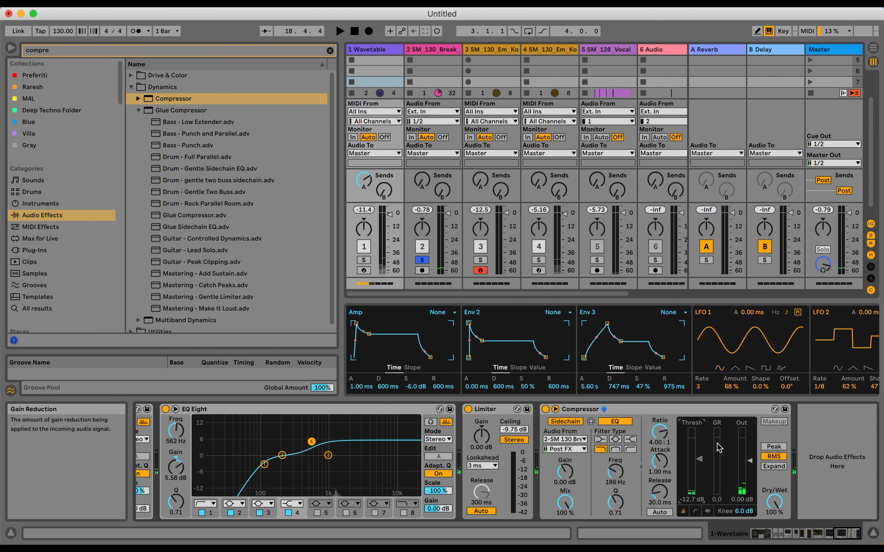
# - Play the loop with the Compressor's sidechain EQ bypassed to compare its gain reduction, and re-enable the EQ
pyautogui.press('space')
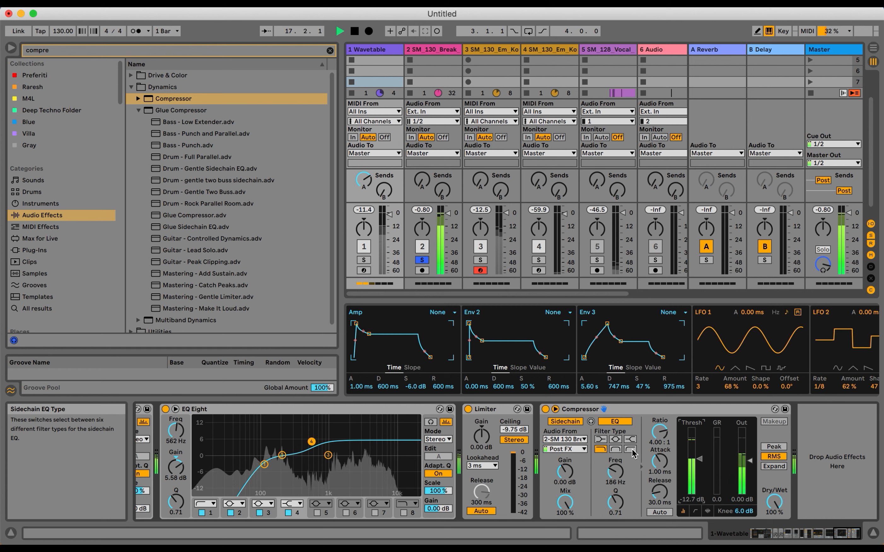
pyautogui.click(621, 424)
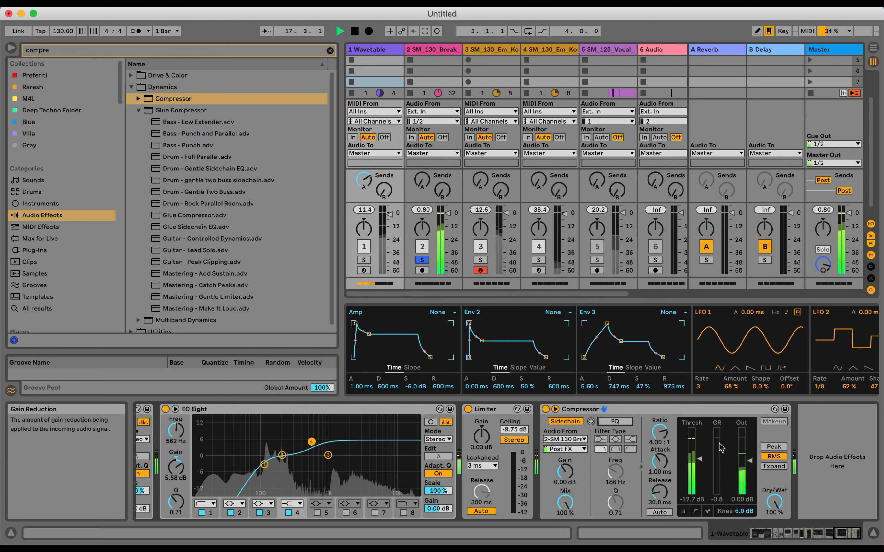
pyautogui.press('space')
pyautogui.click(616, 422)
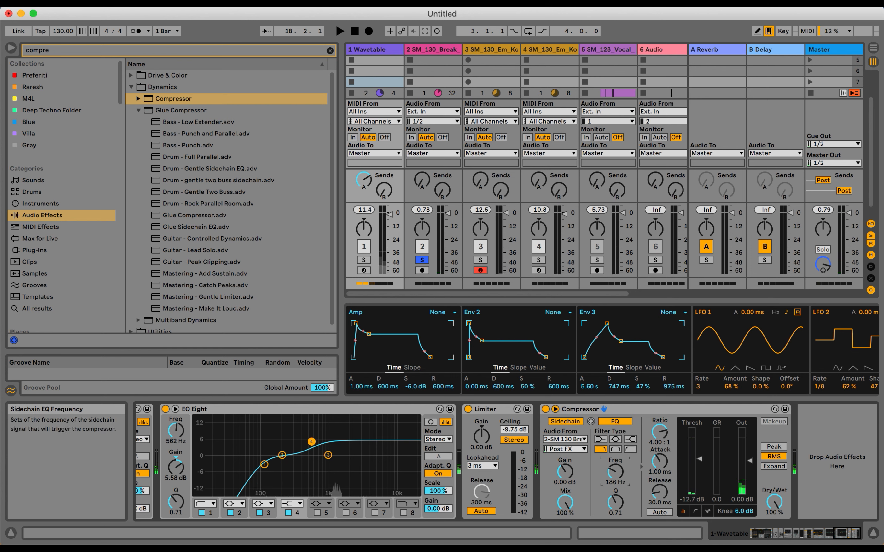
# - Play the loop, set the Wavetable Compressor's threshold to -13.1 dB and solo the Wavetable track together with the drums
pyautogui.press('space')
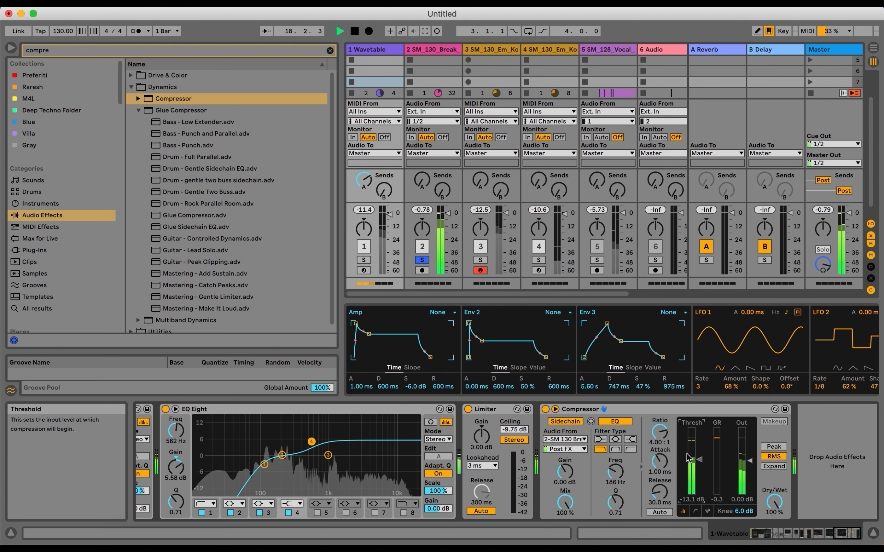
pyautogui.click(363, 260)
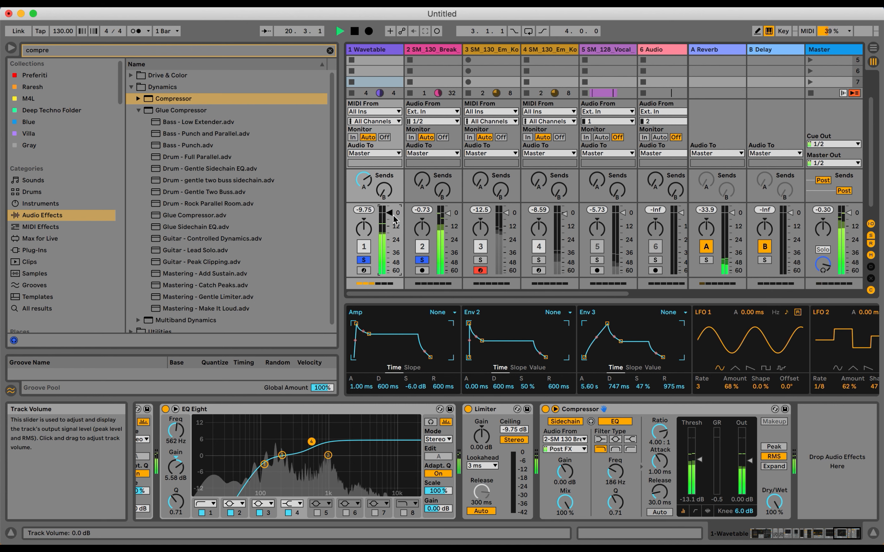
pyautogui.press('space')
# - Search the audio effects for "util" and insert Utility between EQ Eight and Limiter on the Wavetable track
pyautogui.click(330, 50)
pyautogui.write('uti')
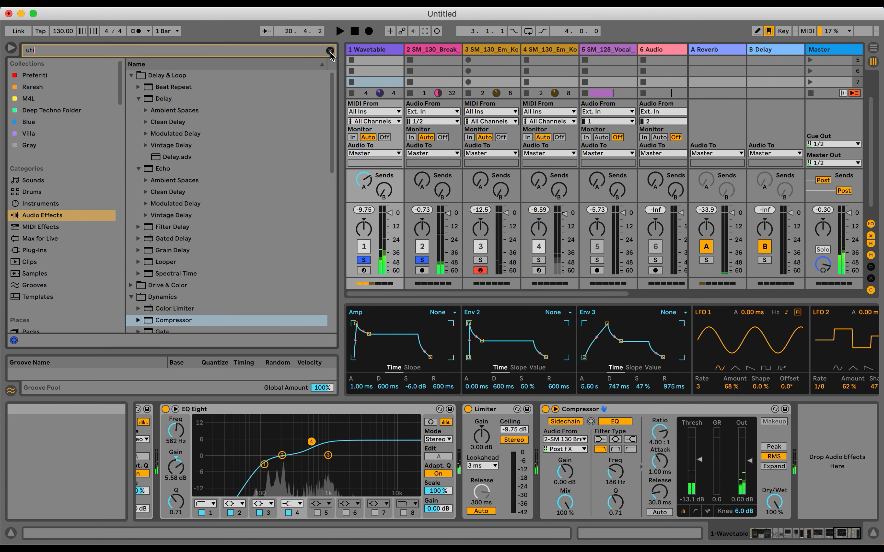
pyautogui.write('l')
pyautogui.click(135, 76)
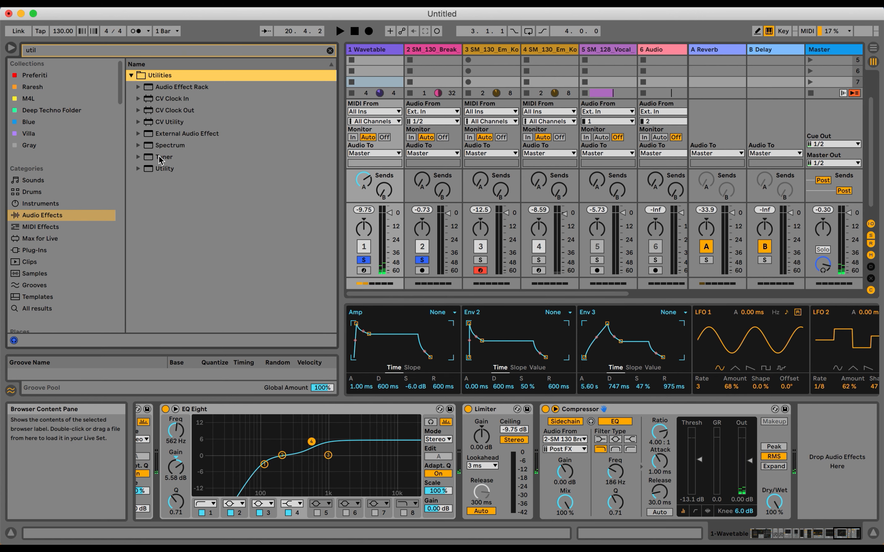
pyautogui.moveTo(164, 168); pyautogui.dragTo(483, 440)
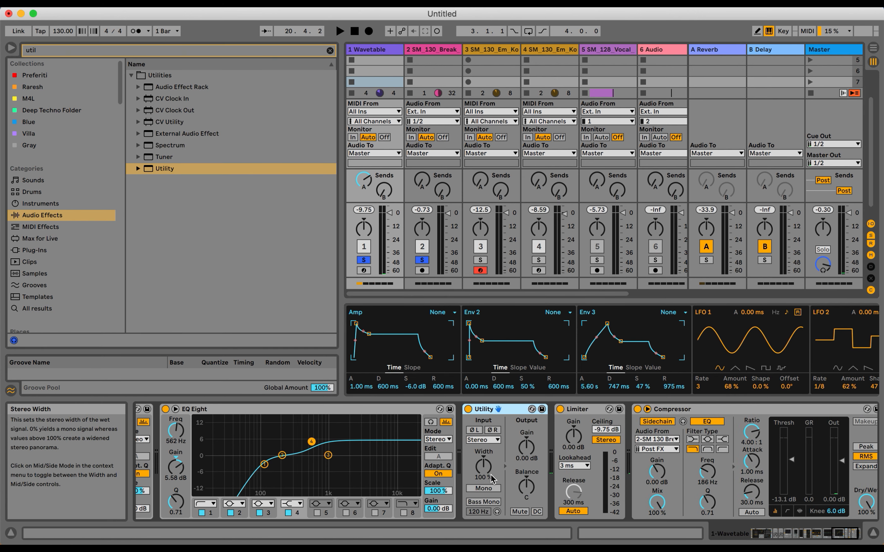
# - Search for "eq", insert another EQ Eight after Utility and set it to M/S mode with the side channel being edited
pyautogui.click(330, 51)
pyautogui.write('eq')
pyautogui.moveTo(174, 157); pyautogui.dragTo(559, 442)
pyautogui.click(832, 439)
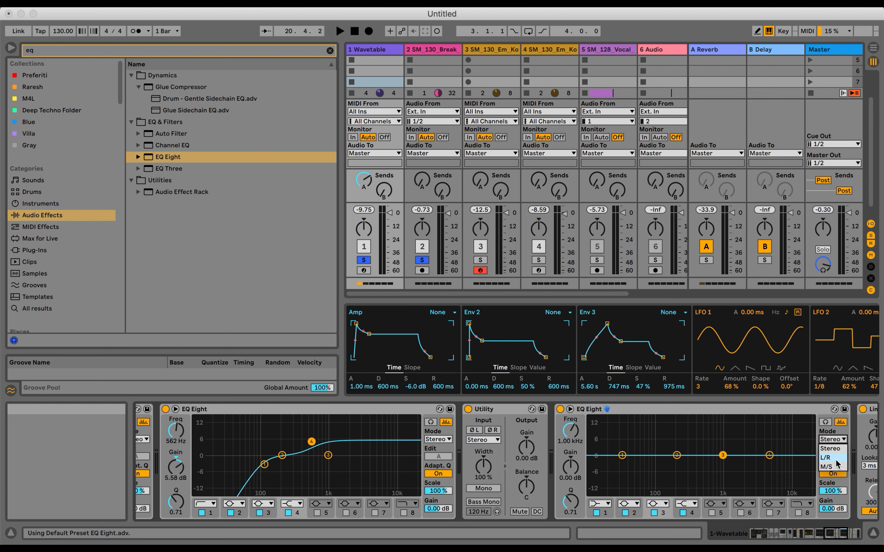
pyautogui.click(836, 462)
pyautogui.click(834, 457)
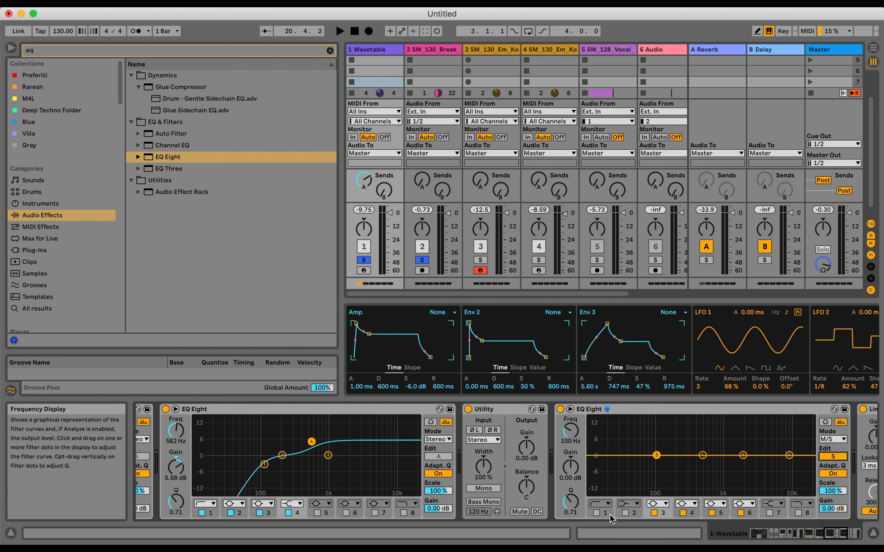
# - Activate the low-cut band 1 on the new EQ Eight's side channel and briefly play the loop
pyautogui.click(596, 513)
pyautogui.press('space')
pyautogui.press('space')
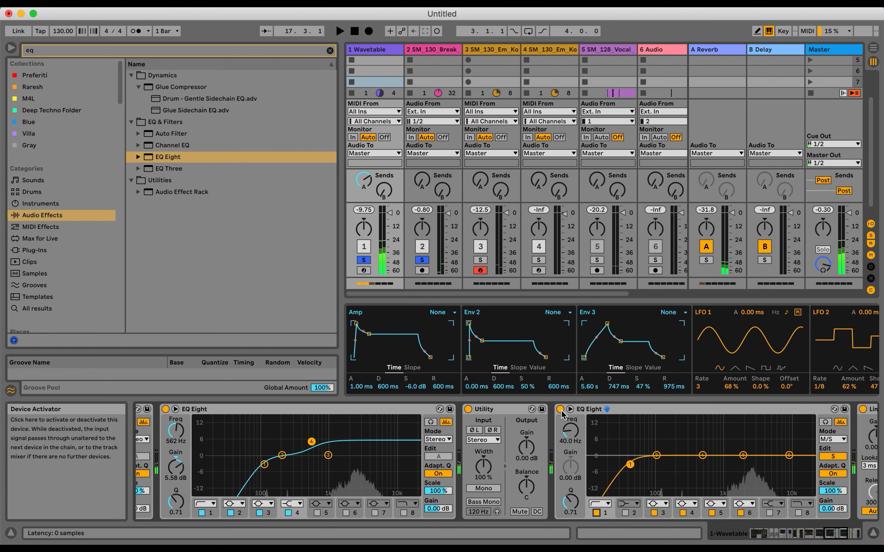
# - Enable Bass Mono at 164 Hz in Utility and reduce the stereo width to 42 % during playback
pyautogui.click(483, 502)
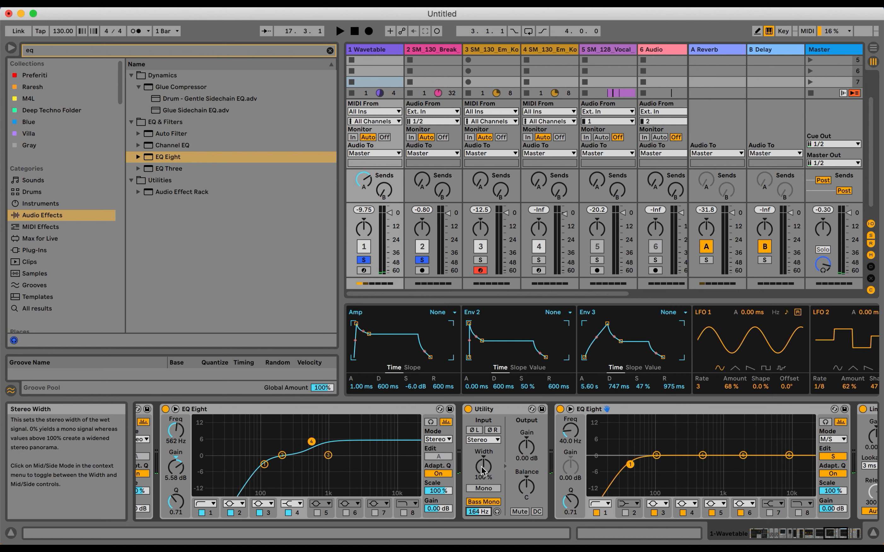
pyautogui.press('space')
pyautogui.moveTo(483, 465); pyautogui.dragTo(483, 491)
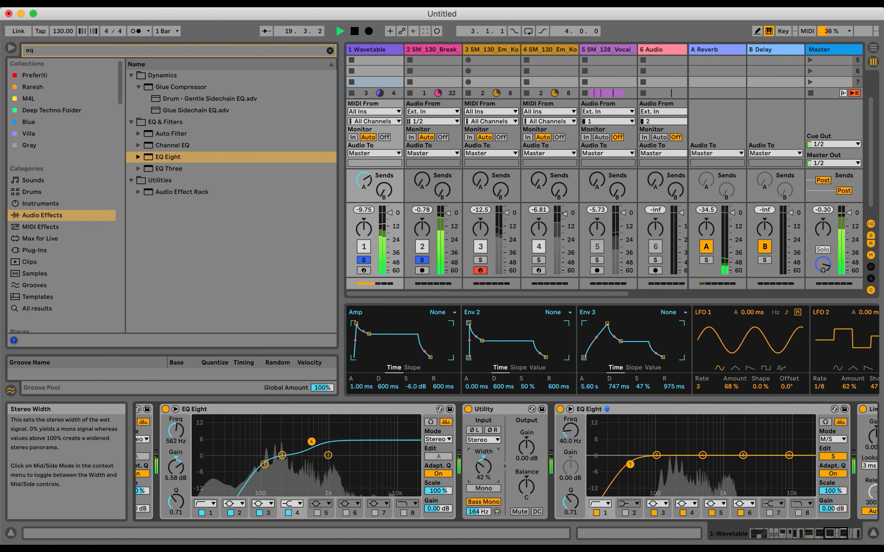
# - Boost band 6 of the side EQ by 3.84 dB at 4.74 kHz and raise its low cut to just above 100 Hz
pyautogui.moveTo(789, 455); pyautogui.dragTo(745, 442)
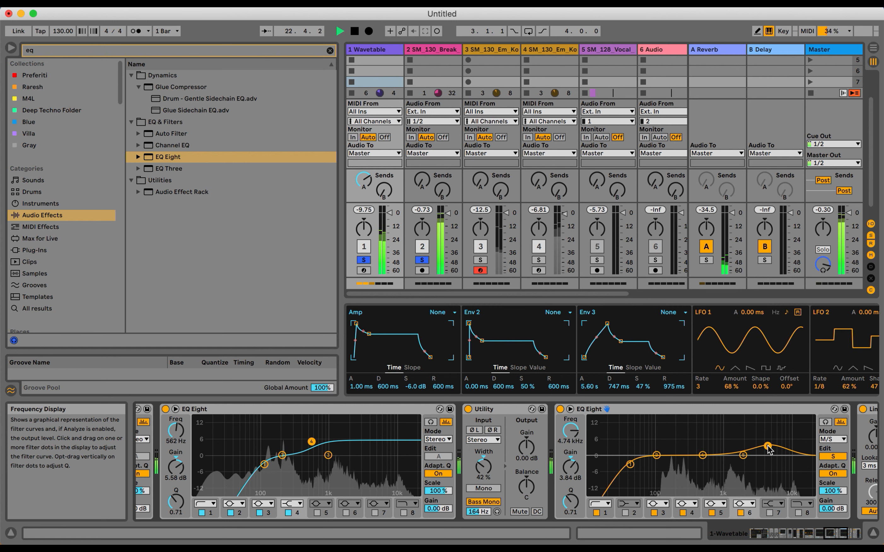
pyautogui.moveTo(630, 464); pyautogui.dragTo(670, 464)
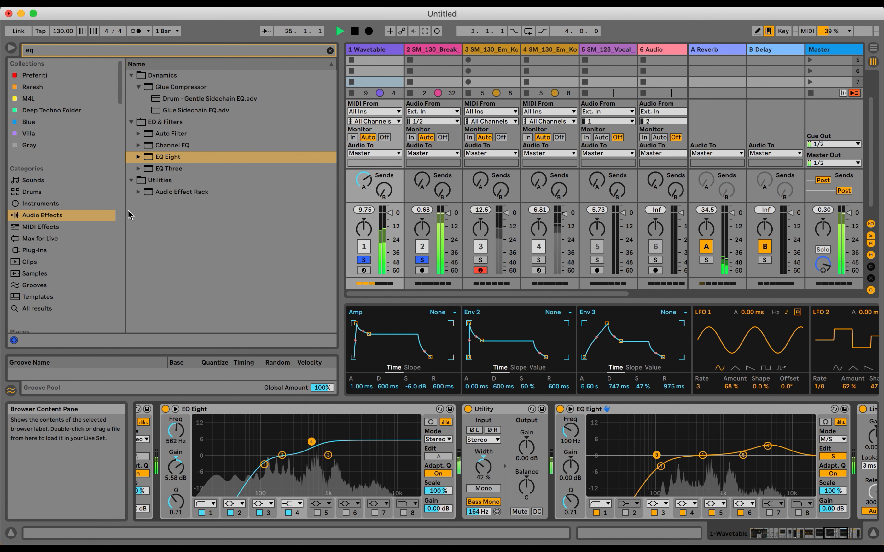
# - Stop playback and search the Max for Live devices for "slink"
pyautogui.click(40, 239)
pyautogui.press('space')
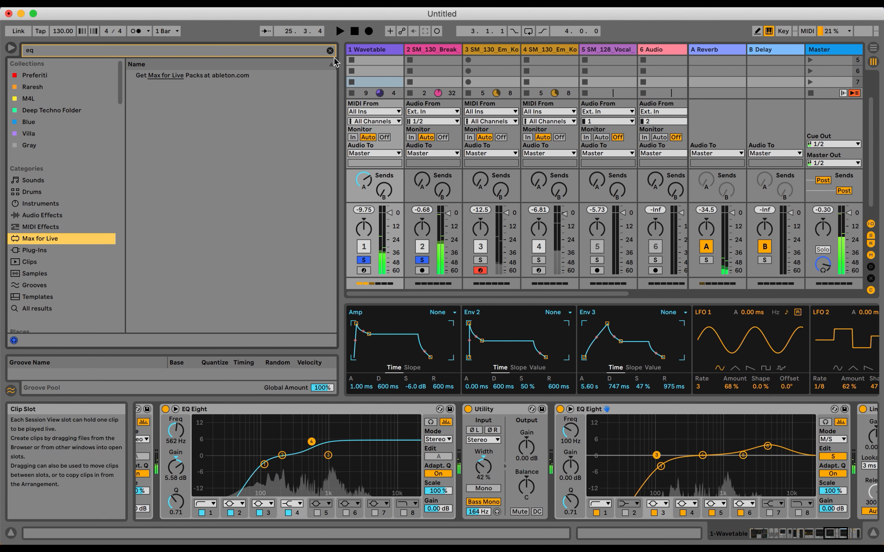
pyautogui.click(330, 51)
pyautogui.write('lo')
pyautogui.click(330, 51)
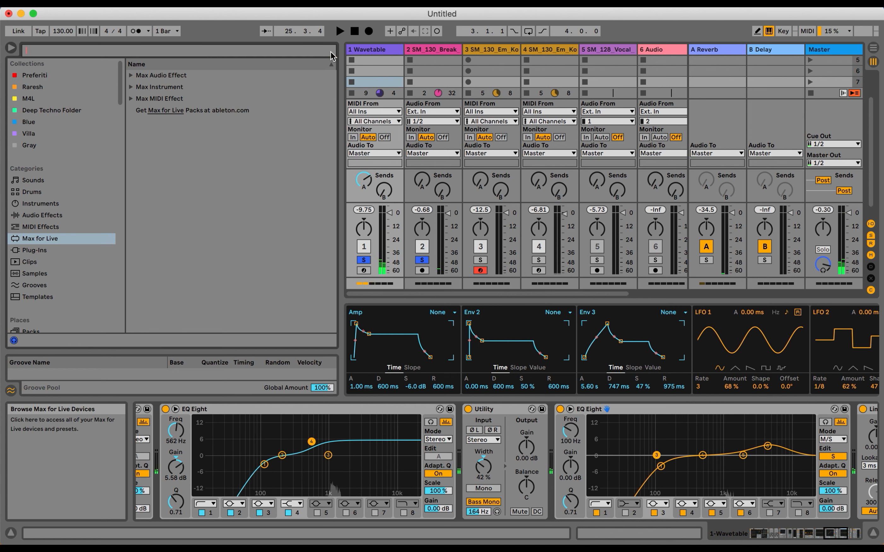
pyautogui.write('slink')
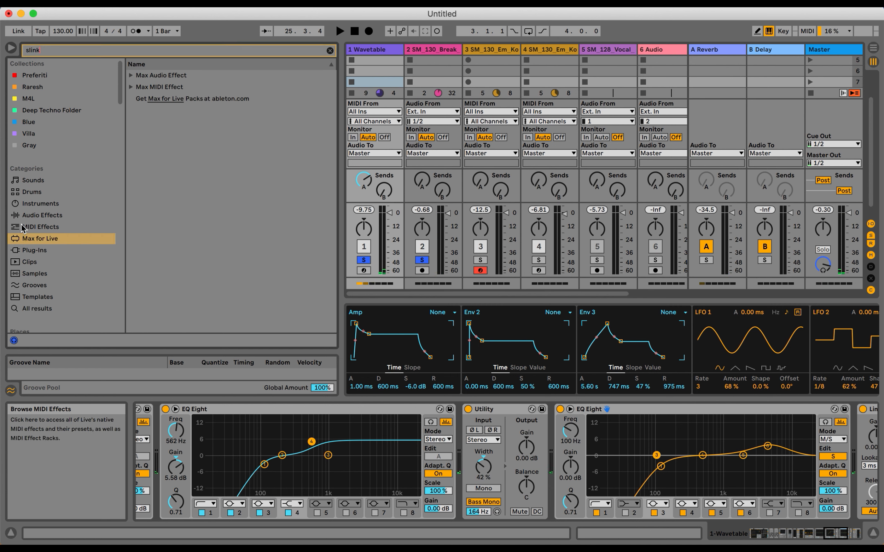
pyautogui.click(26, 227)
pyautogui.click(28, 215)
pyautogui.click(138, 87)
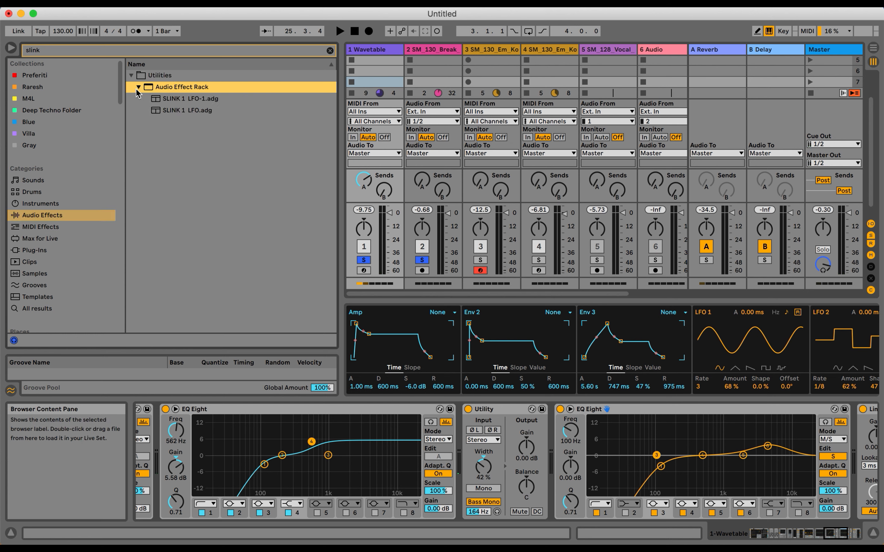
# - Find Slink Filter among the Max audio effects and insert it between EQ Eight and Utility on the Wavetable track
pyautogui.click(51, 238)
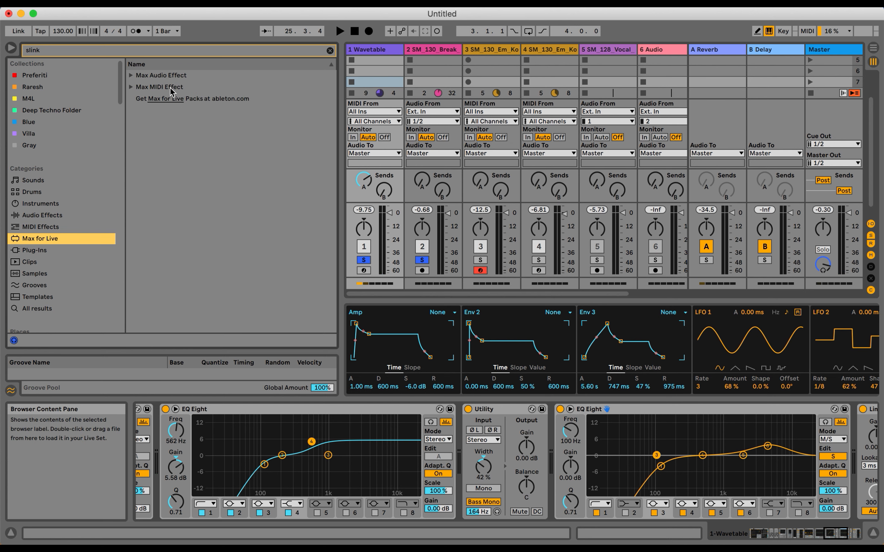
pyautogui.click(137, 77)
pyautogui.click(167, 88)
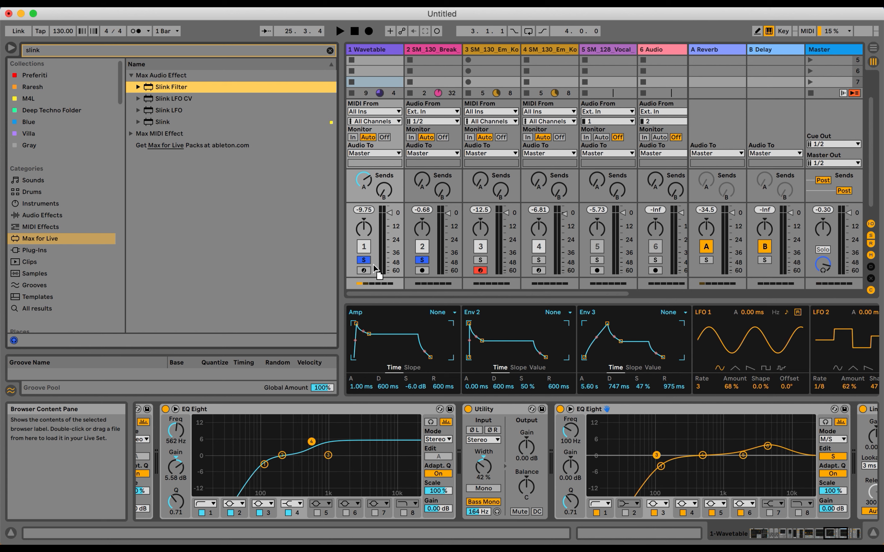
pyautogui.moveTo(374, 266); pyautogui.dragTo(456, 427)
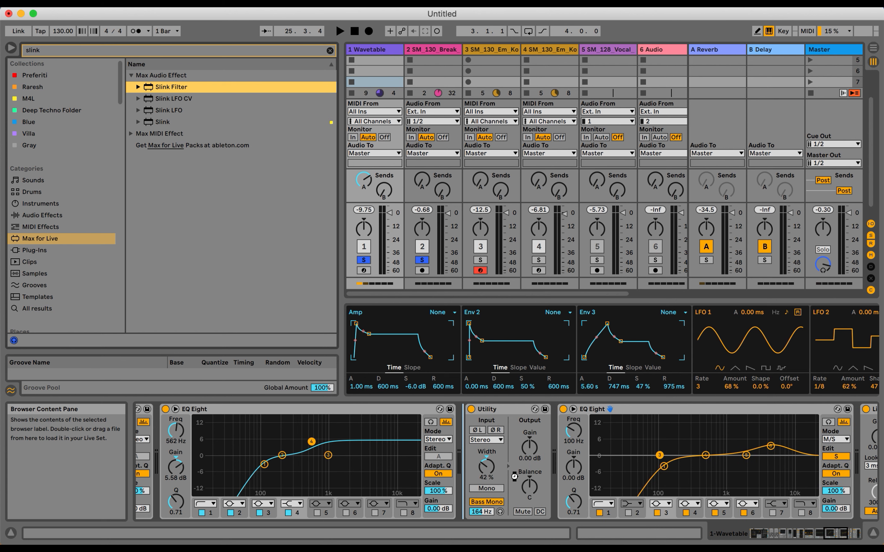
pyautogui.moveTo(515, 476); pyautogui.dragTo(515, 476)
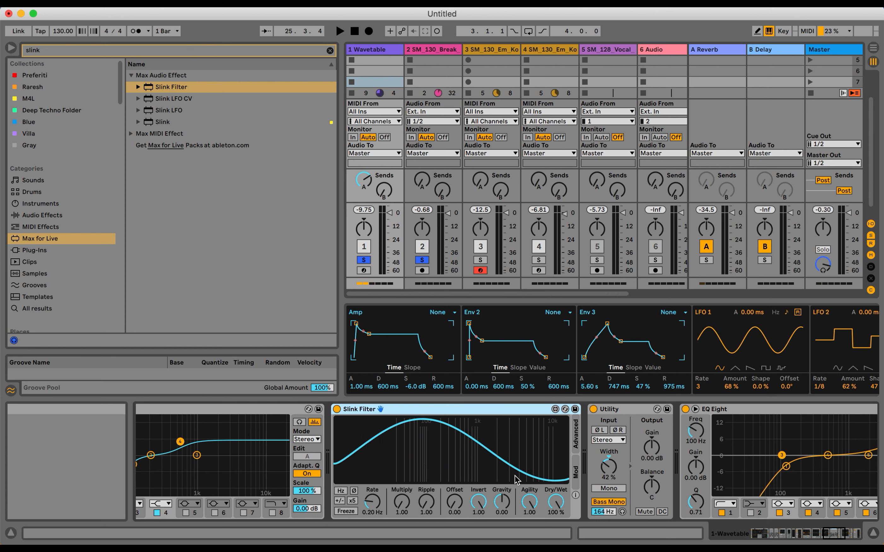
# - Set Slink Filter's Multiply to 2.13, try a higher Ripple and reset it to 1.00, and switch the rate to tempo sync
pyautogui.moveTo(404, 504); pyautogui.dragTo(426, 483)
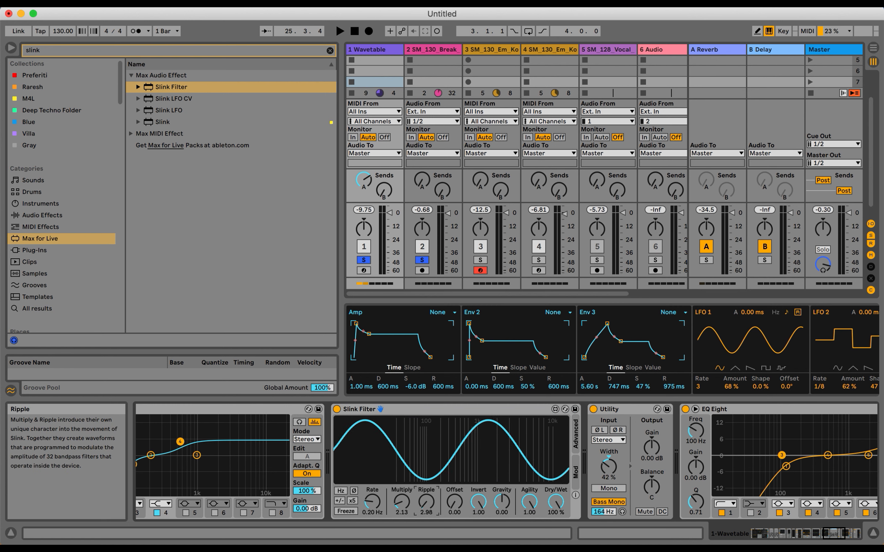
pyautogui.press('Delete')
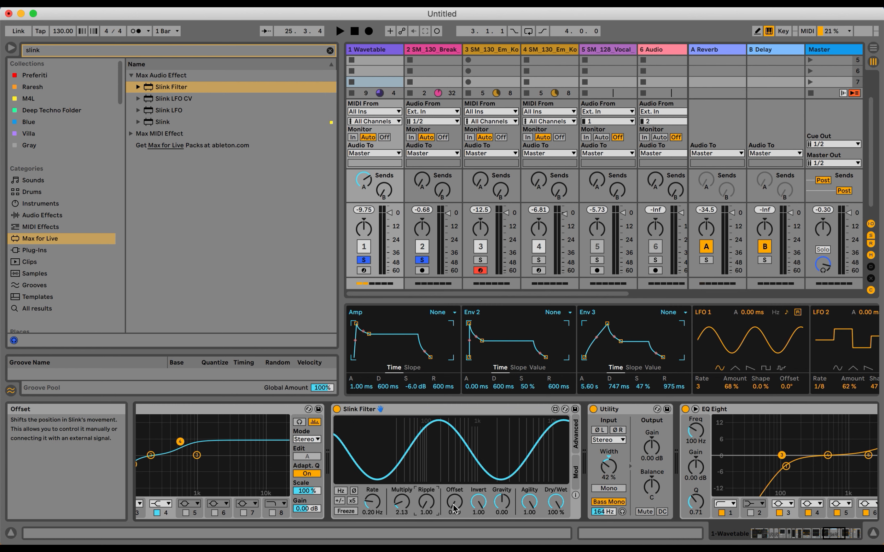
pyautogui.click(352, 501)
pyautogui.click(339, 491)
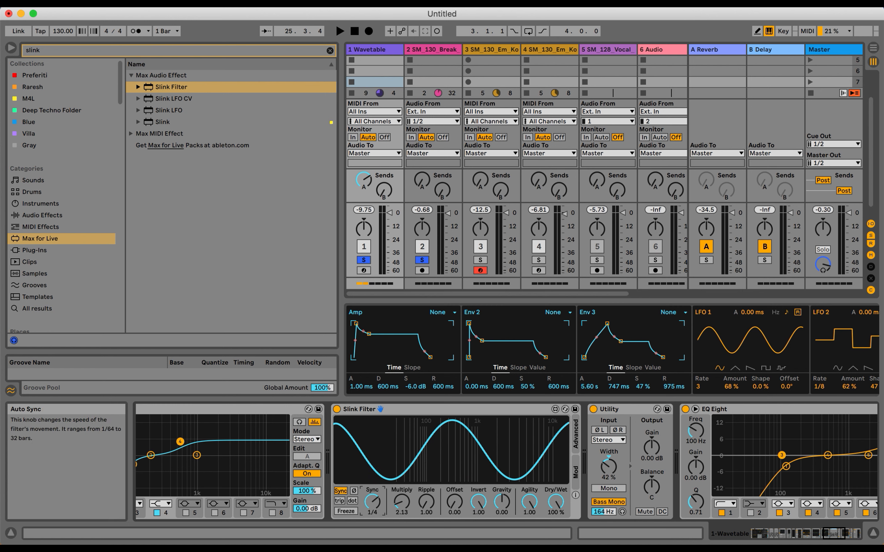
# - Set Slink Filter's Gravity to -0.82 and, with the loop playing, try different Sync rates and settle on 1
pyautogui.moveTo(501, 502); pyautogui.dragTo(501, 532)
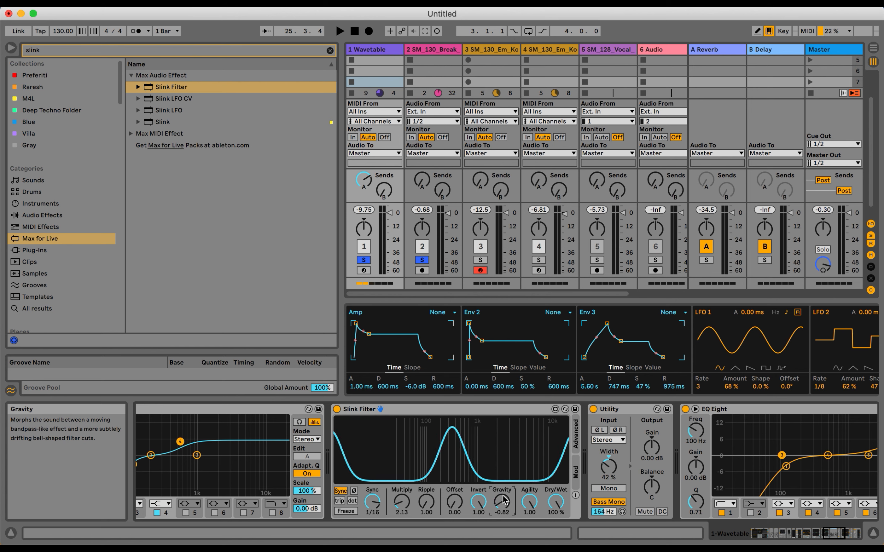
pyautogui.press('space')
pyautogui.moveTo(373, 503); pyautogui.dragTo(373, 499)
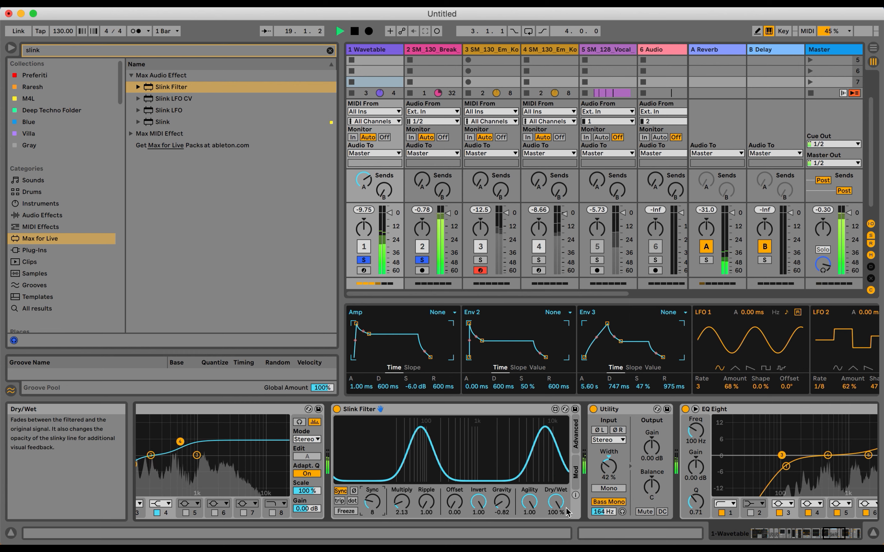
pyautogui.moveTo(373, 504); pyautogui.dragTo(372, 485)
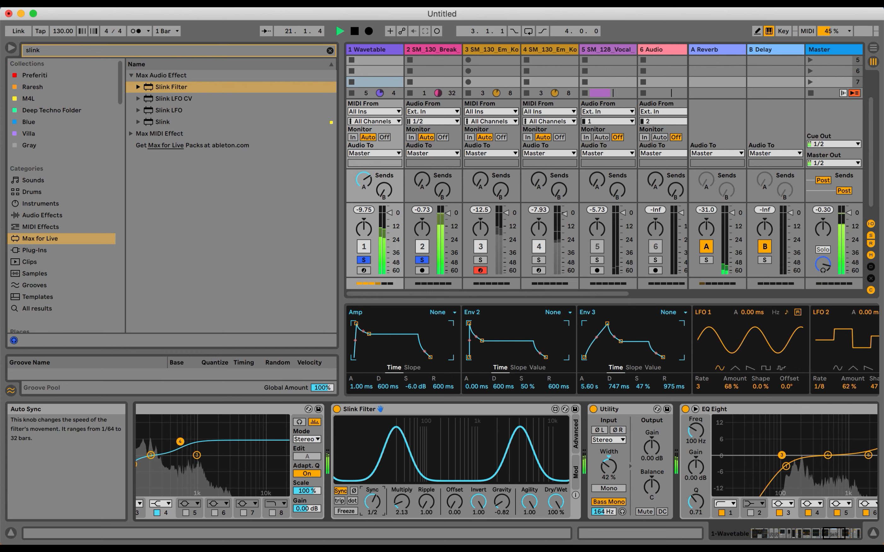
# - Stop playback and collapse Slink Filter and the two EQ Eight devices before it in the chain
pyautogui.hscroll(-10, 370, 509)
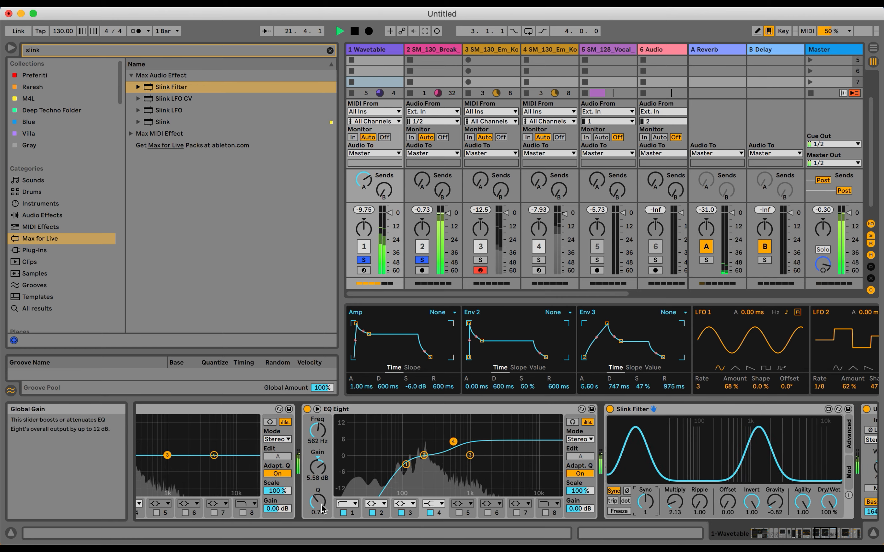
pyautogui.click(632, 412)
pyautogui.doubleClick(632, 409)
pyautogui.press('space')
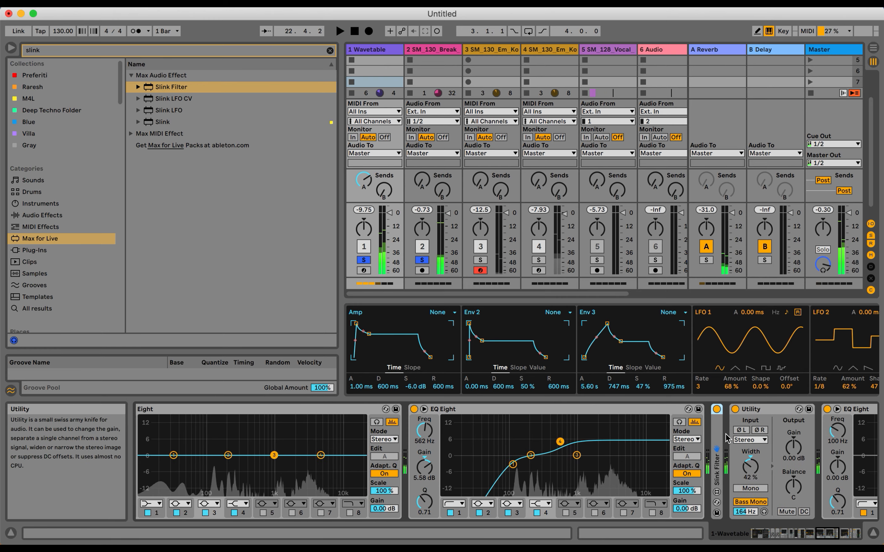
pyautogui.hscroll(15, 657, 416)
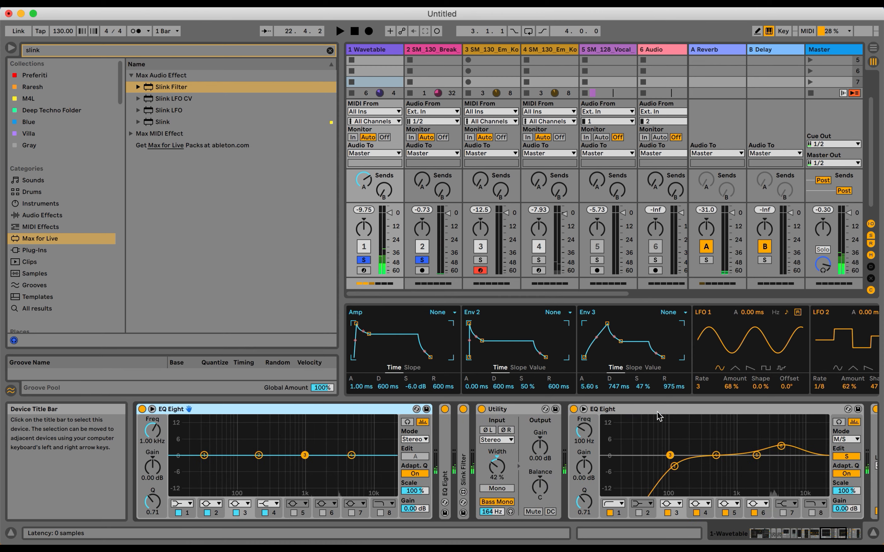
pyautogui.hscroll(-8, 658, 414)
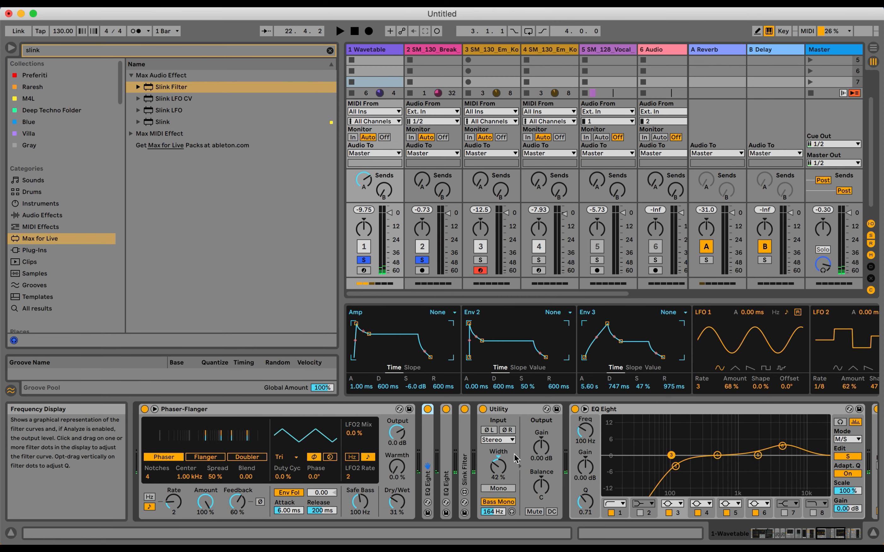
pyautogui.hscroll(-5, 503, 438)
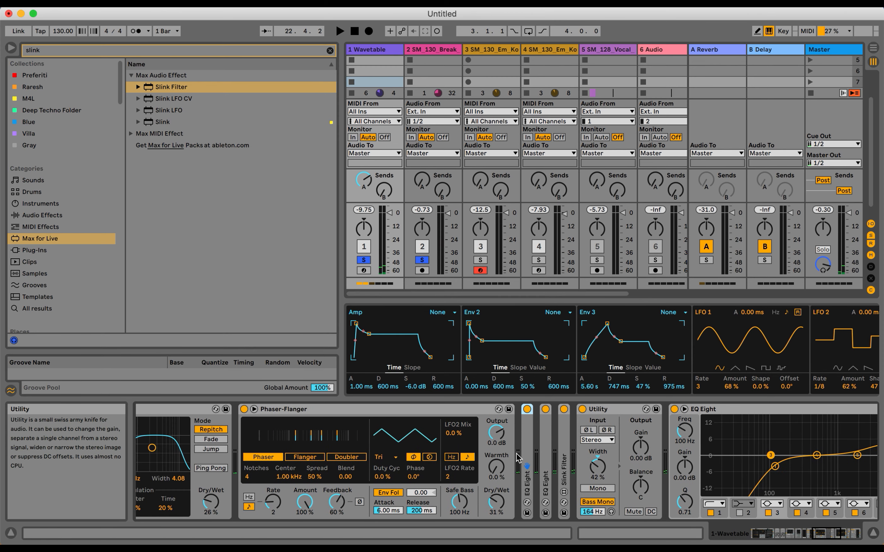
# - Collapse Phaser-Flanger and move Slink Filter between Gatekeeper and Delay
pyautogui.doubleClick(481, 408)
pyautogui.hscroll(-8, 481, 407)
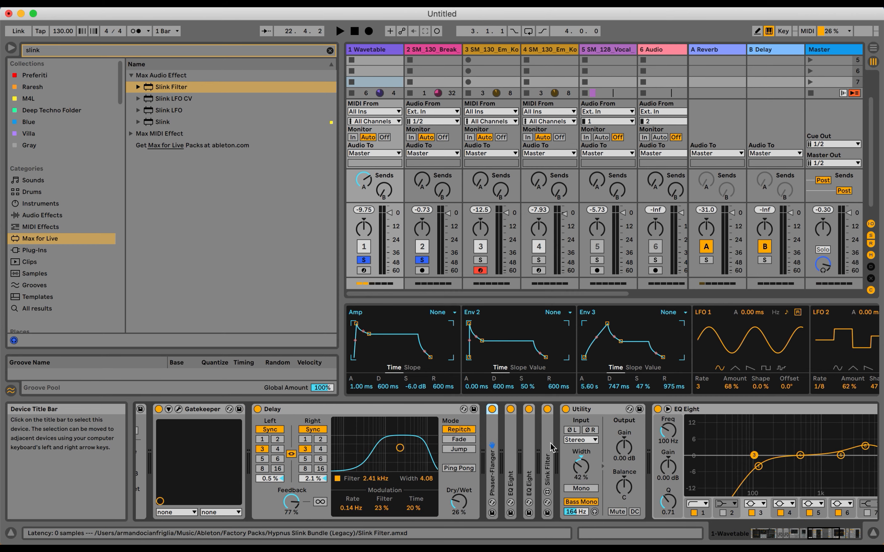
pyautogui.moveTo(551, 449)
pyautogui.mouseDown()
pyautogui.moveTo(349, 445)
pyautogui.moveTo(257, 463)
pyautogui.mouseUp()
# - During playback, set Slink Filter's Gravity to -1.00, Ripple to 16.38, Offset to 0.18 and Multiply to 5.25
pyautogui.press('space')
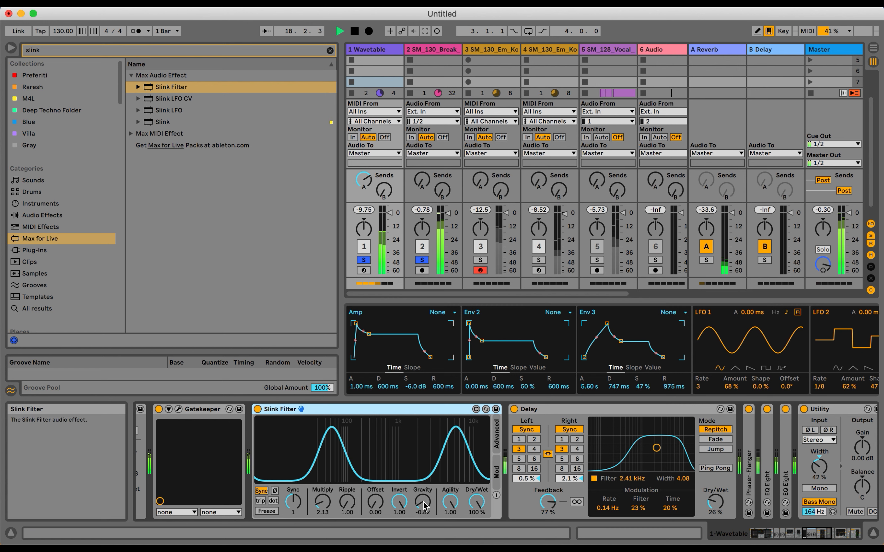
pyautogui.moveTo(422, 501); pyautogui.dragTo(422, 541)
pyautogui.moveTo(347, 501); pyautogui.dragTo(346, 484)
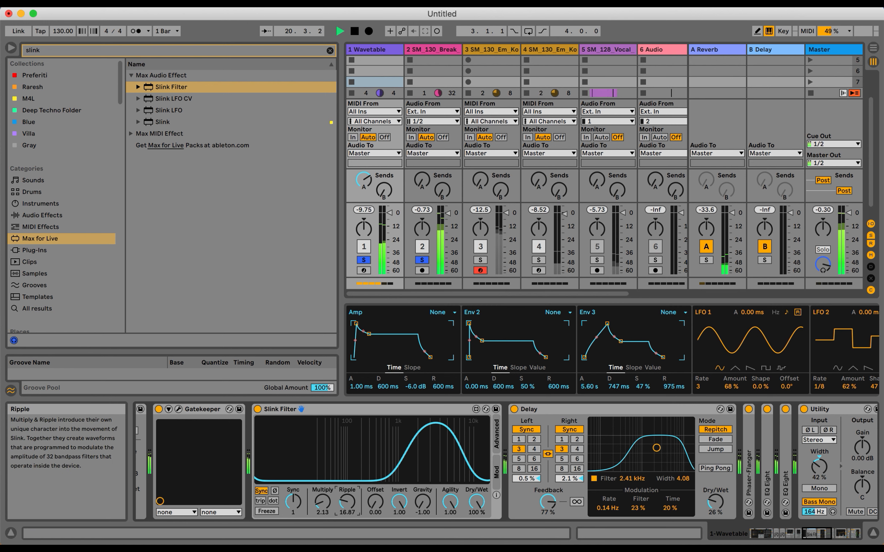
pyautogui.moveTo(370, 508); pyautogui.dragTo(322, 496)
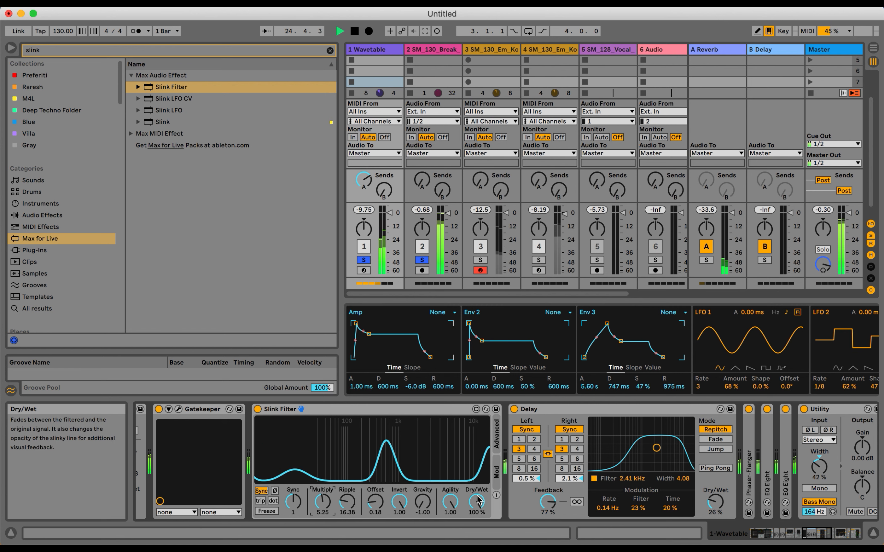
# - Restart playback, set Slink Filter's Dry/Wet to 40.2 %, and hide the browser to widen the mixer view
pyautogui.press('space')
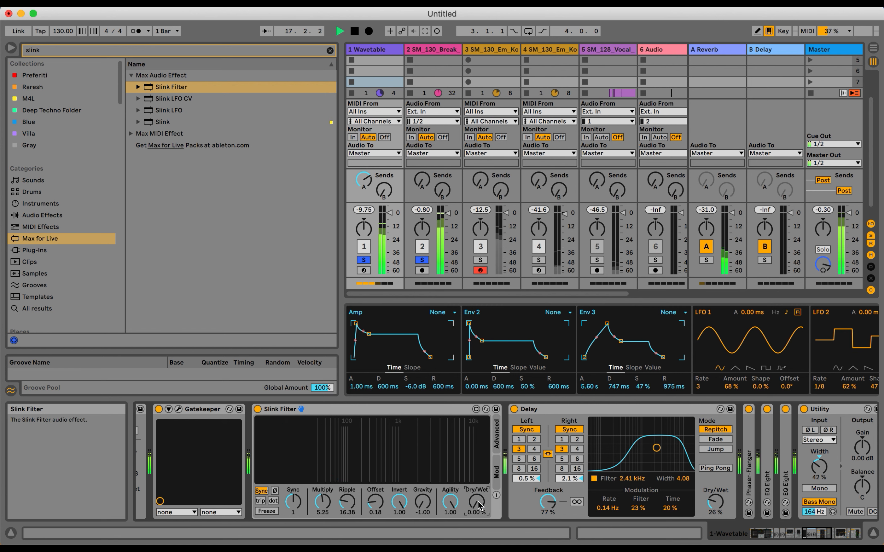
pyautogui.moveTo(476, 501)
pyautogui.mouseDown()
pyautogui.moveTo(476, 486)
pyautogui.moveTo(480, 505)
pyautogui.mouseUp()
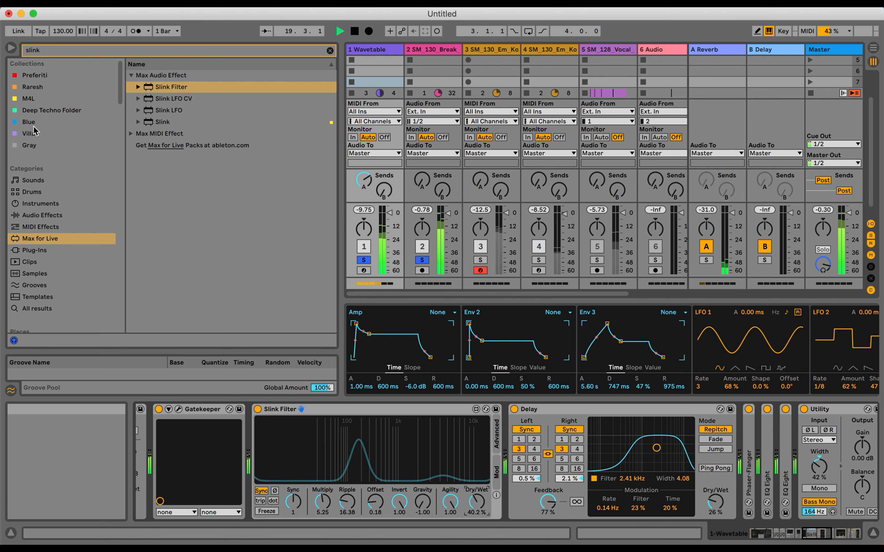
pyautogui.click(11, 50)
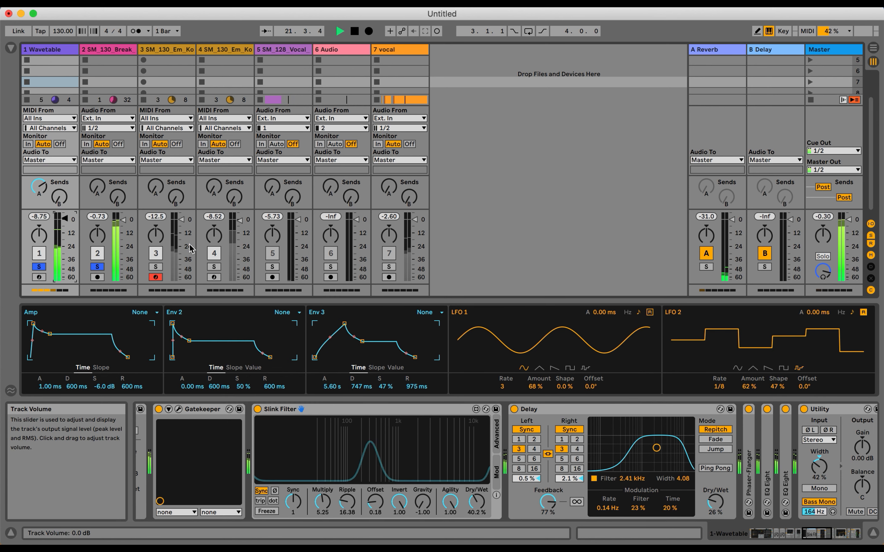
# - Solo tracks 3 and 4 together with the Wetable and break tracks, and open track 4's first clip in the MIDI Note Editor
pyautogui.click(157, 267)
pyautogui.click(214, 266)
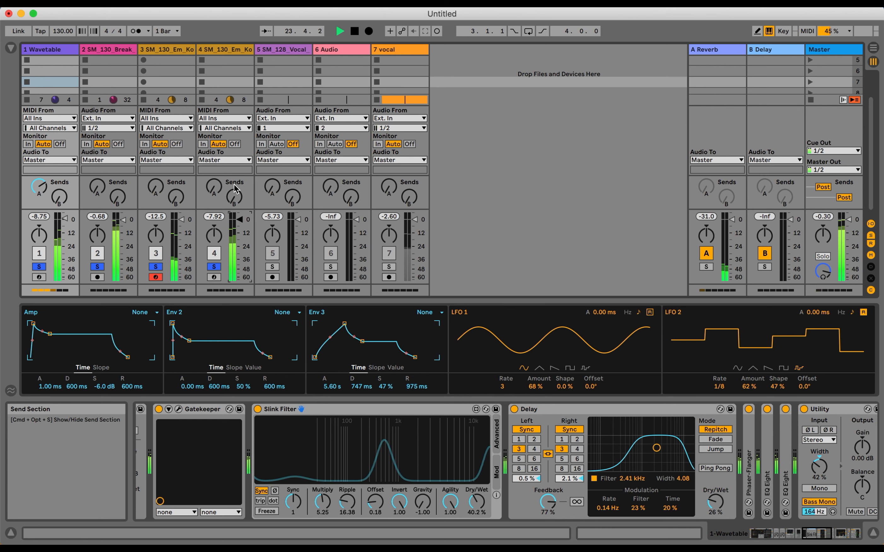
pyautogui.click(221, 50)
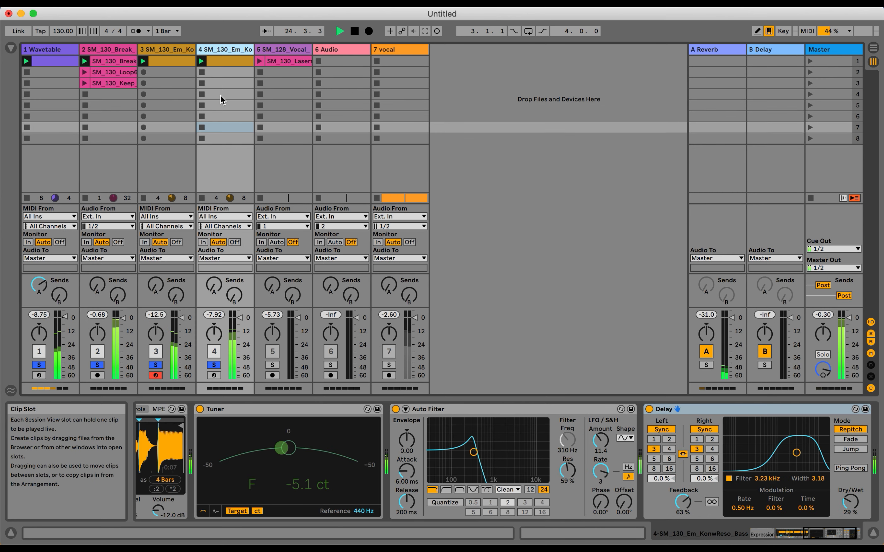
pyautogui.doubleClick(222, 60)
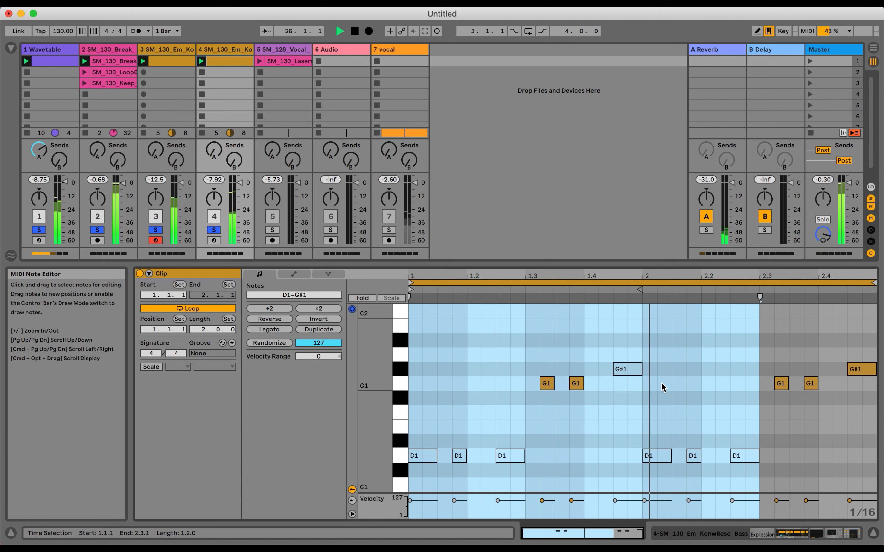
# - Stop playback and turn off the solo on all soloed tracks
pyautogui.press('space')
pyautogui.click(215, 230)
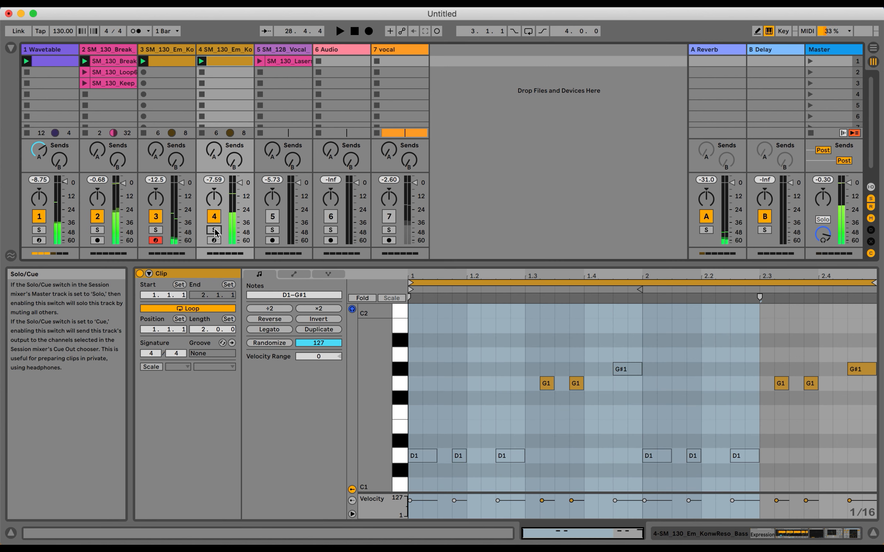